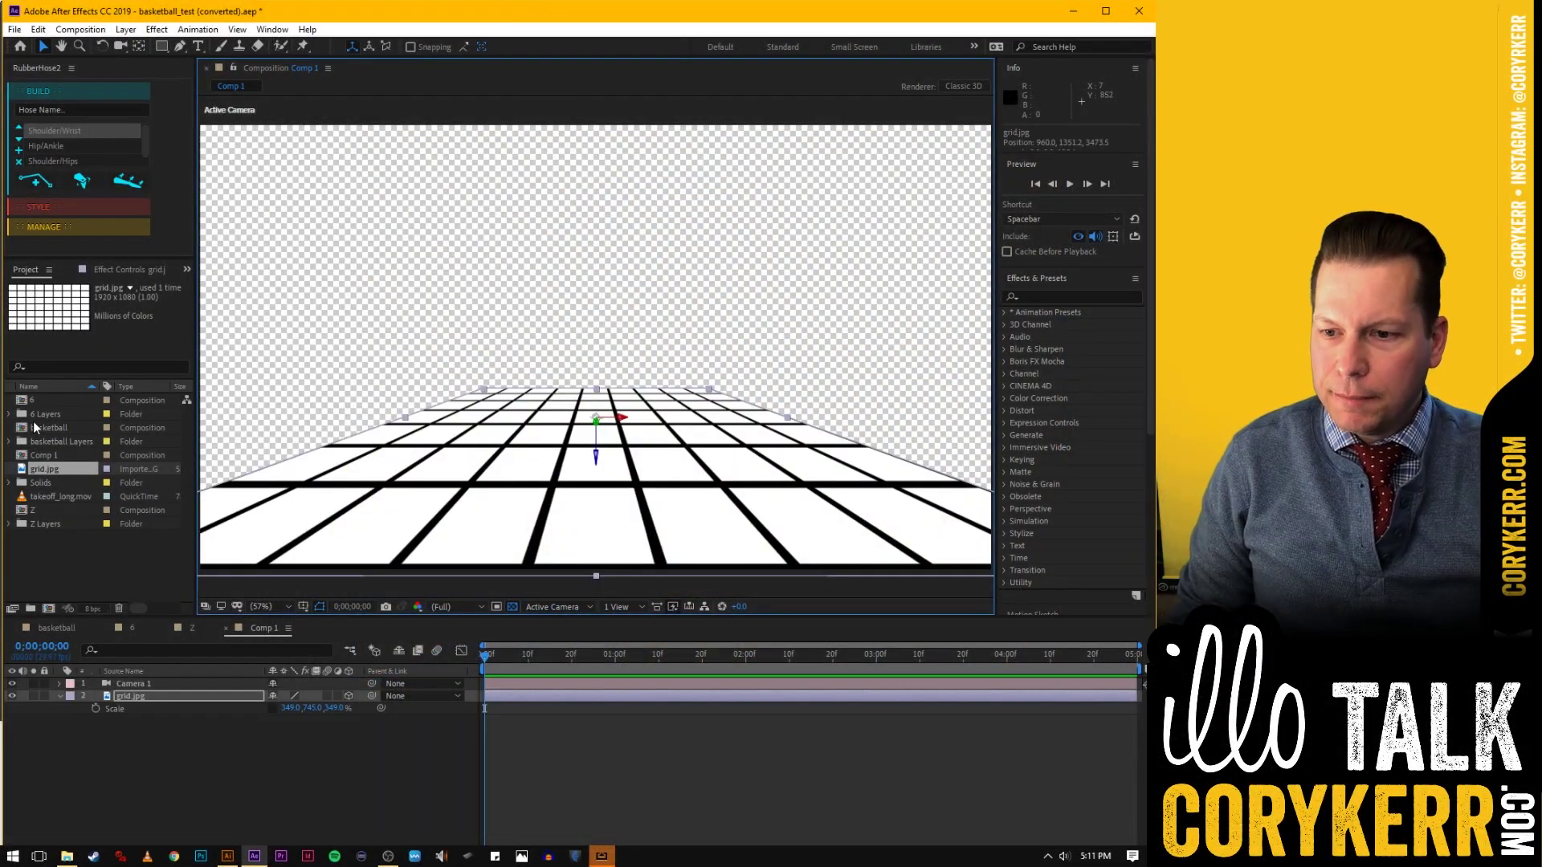
Add Layer 1/6.ai through Layer 5/6.ai from the 6 Layers folder to Comp 1, in order beneath grid.jpg
{"action": "left_click", "coordinate": [9, 415]}
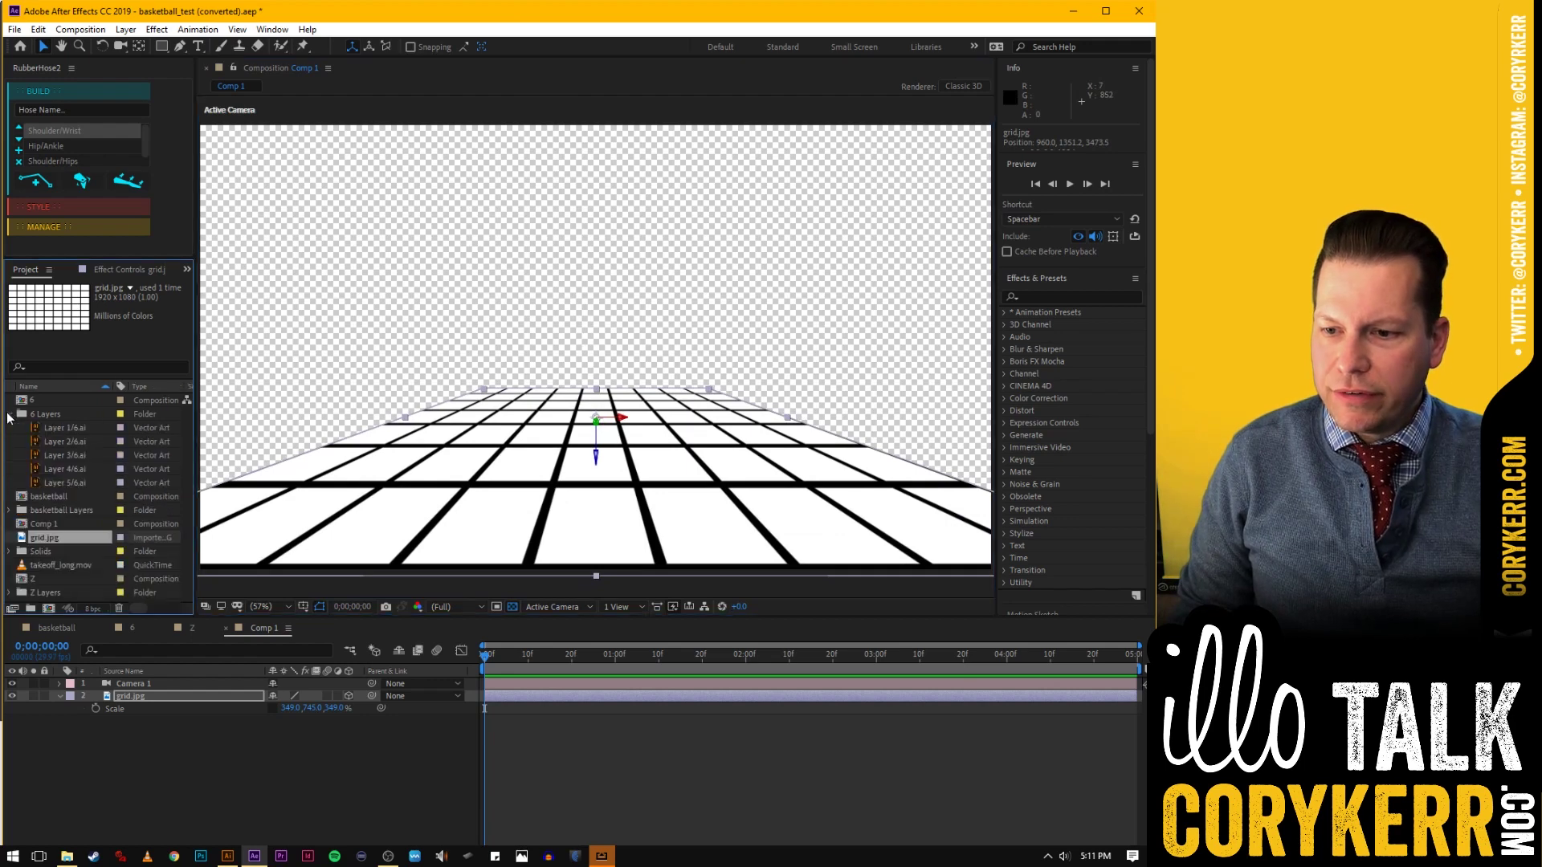
{"action": "left_click", "coordinate": [63, 429]}
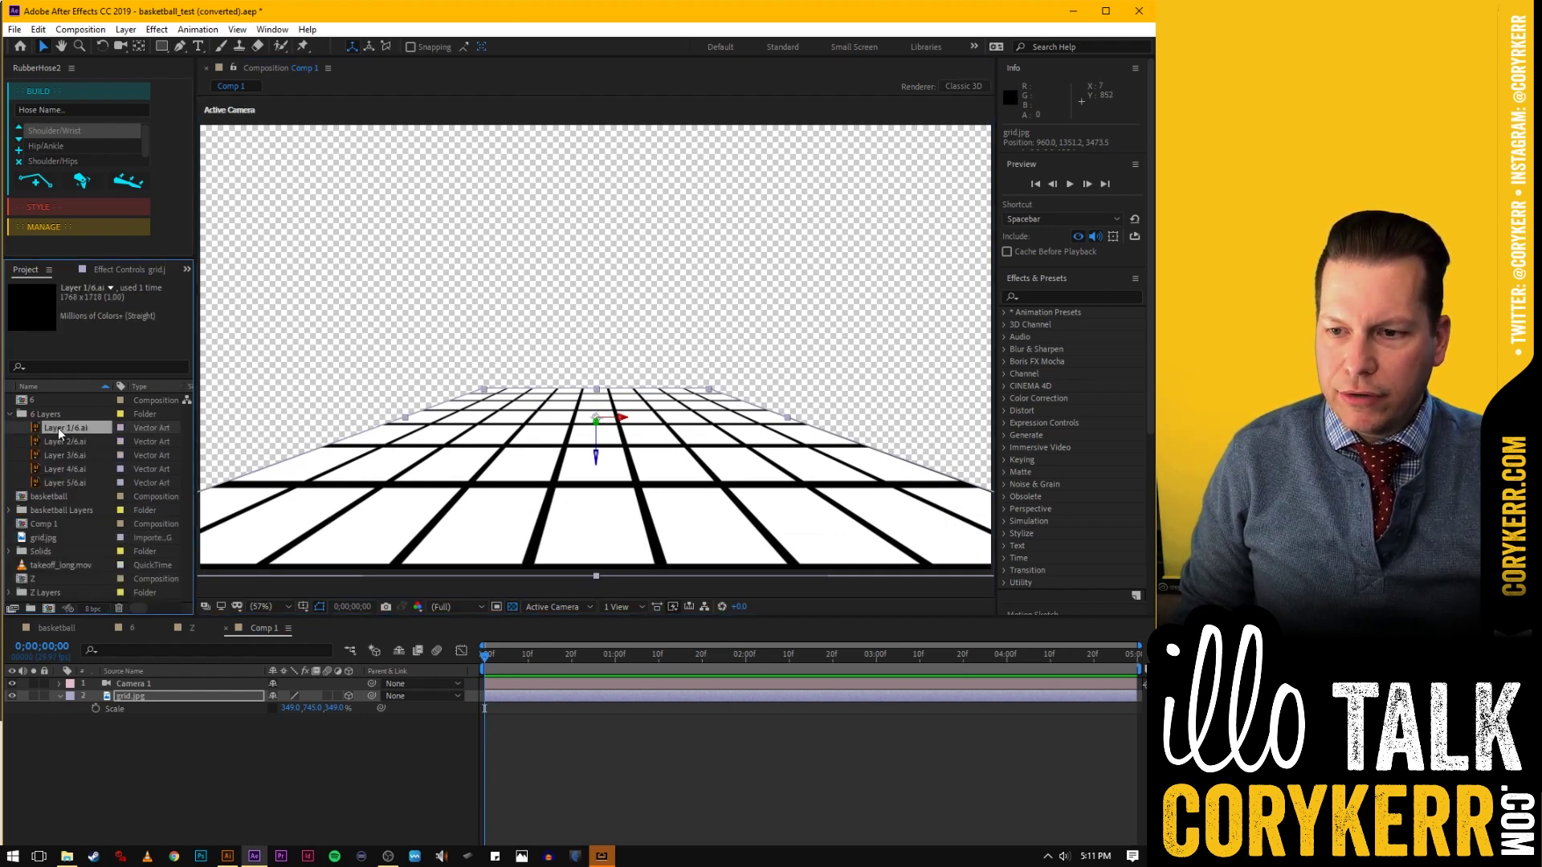
{"action": "left_click_drag", "start_coordinate": [57, 427], "coordinate": [72, 723]}
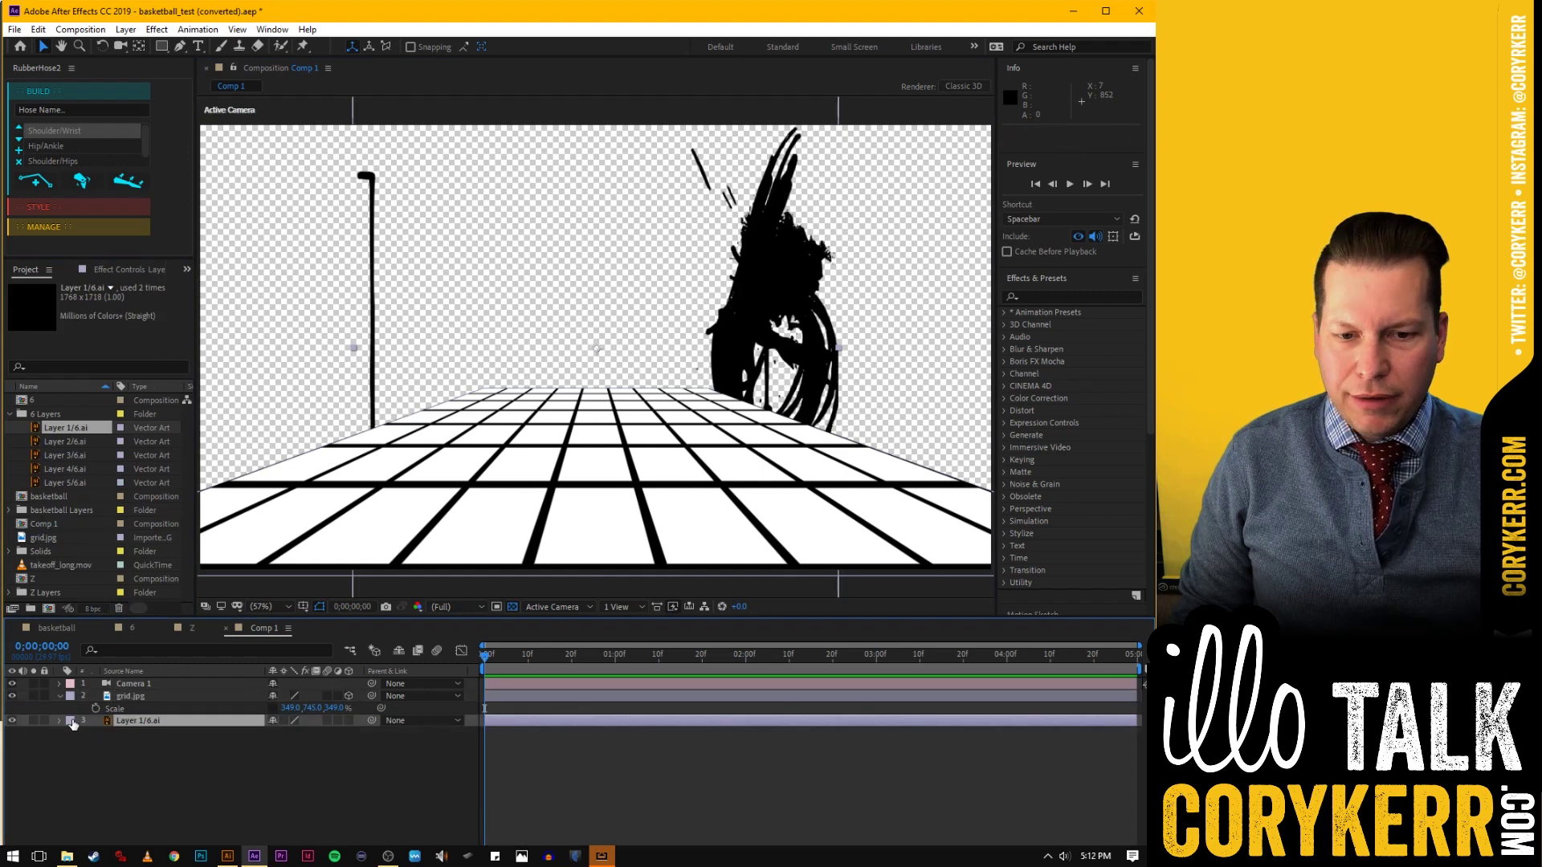
{"action": "left_click_drag", "start_coordinate": [61, 440], "coordinate": [82, 731]}
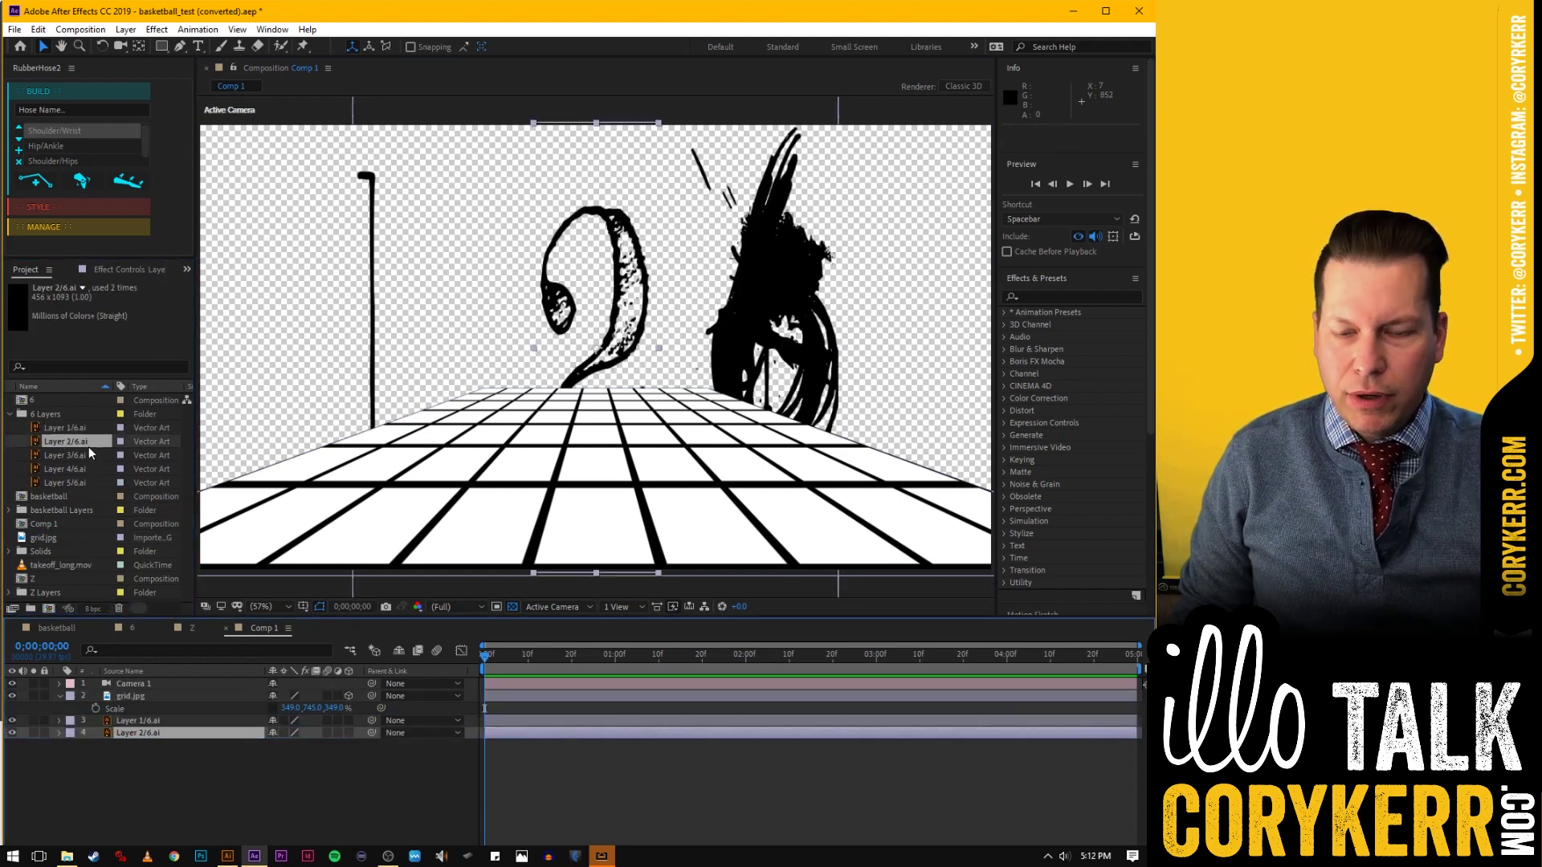
{"action": "left_click_drag", "start_coordinate": [62, 454], "coordinate": [80, 741]}
{"action": "left_click_drag", "start_coordinate": [65, 469], "coordinate": [94, 758]}
{"action": "left_click_drag", "start_coordinate": [66, 483], "coordinate": [100, 767]}
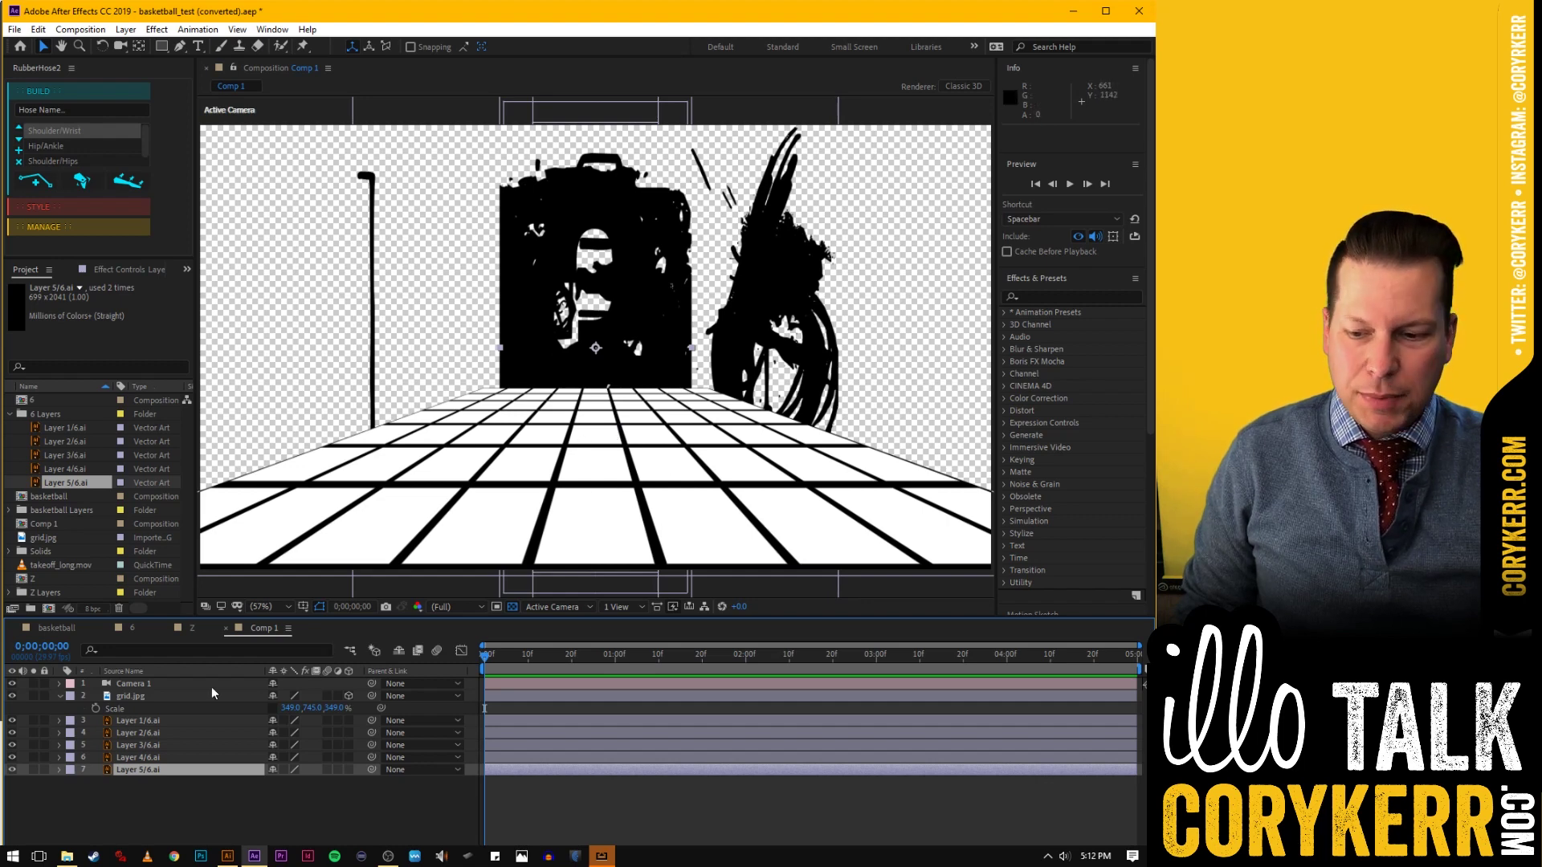
Show the layer switches and make all five layers, Layer 1/6.ai to Layer 5/6.ai, 3D layers
{"action": "left_click", "coordinate": [137, 721], "text": "shift"}
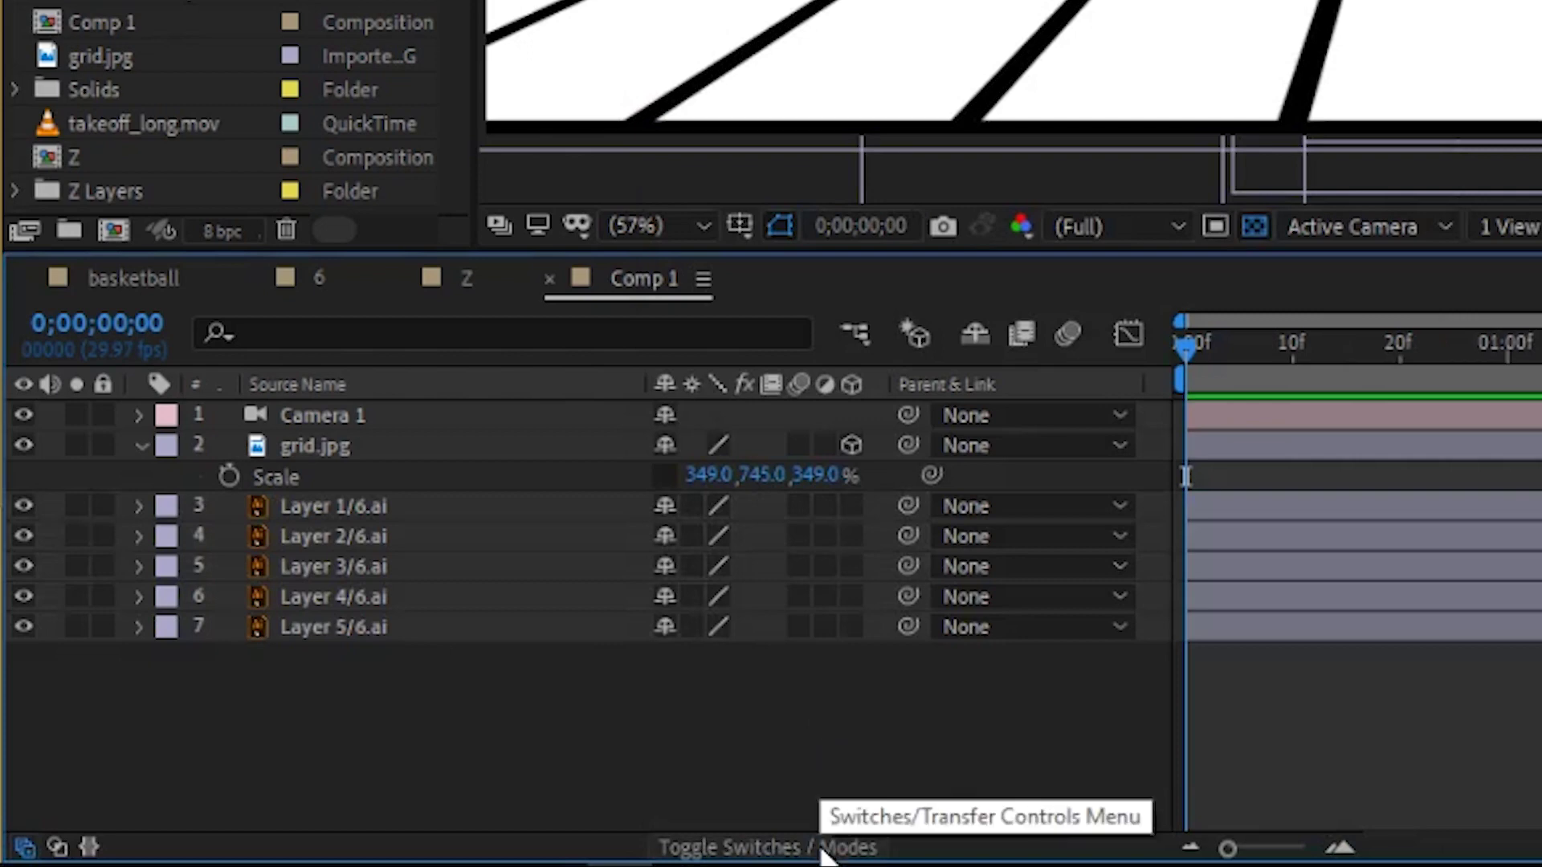
{"action": "left_click", "coordinate": [823, 849]}
{"action": "left_click", "coordinate": [823, 849]}
{"action": "left_click", "coordinate": [823, 850]}
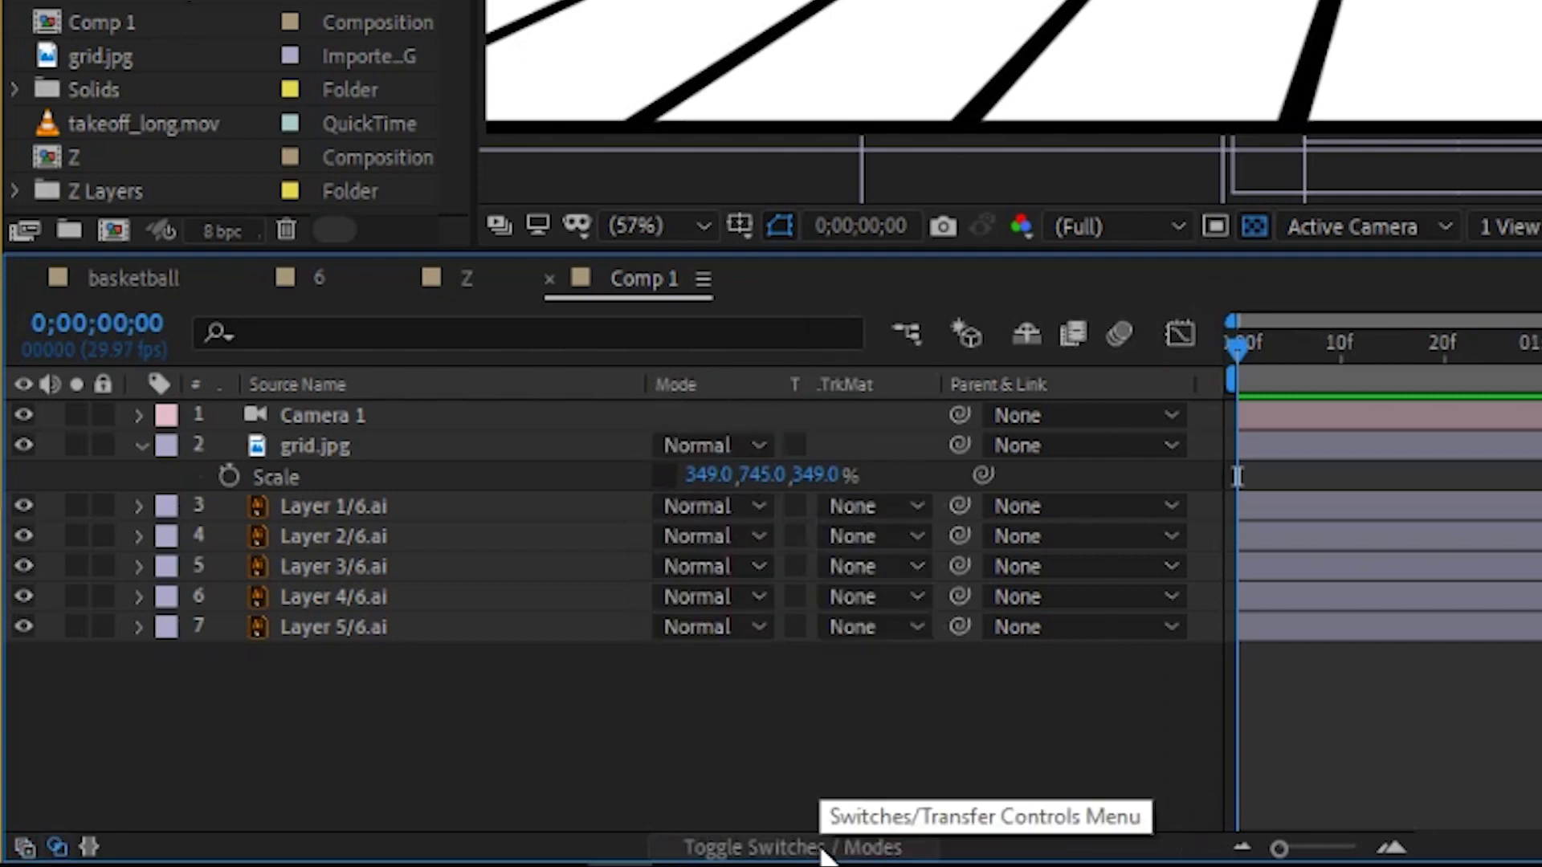
{"action": "left_click", "coordinate": [821, 849]}
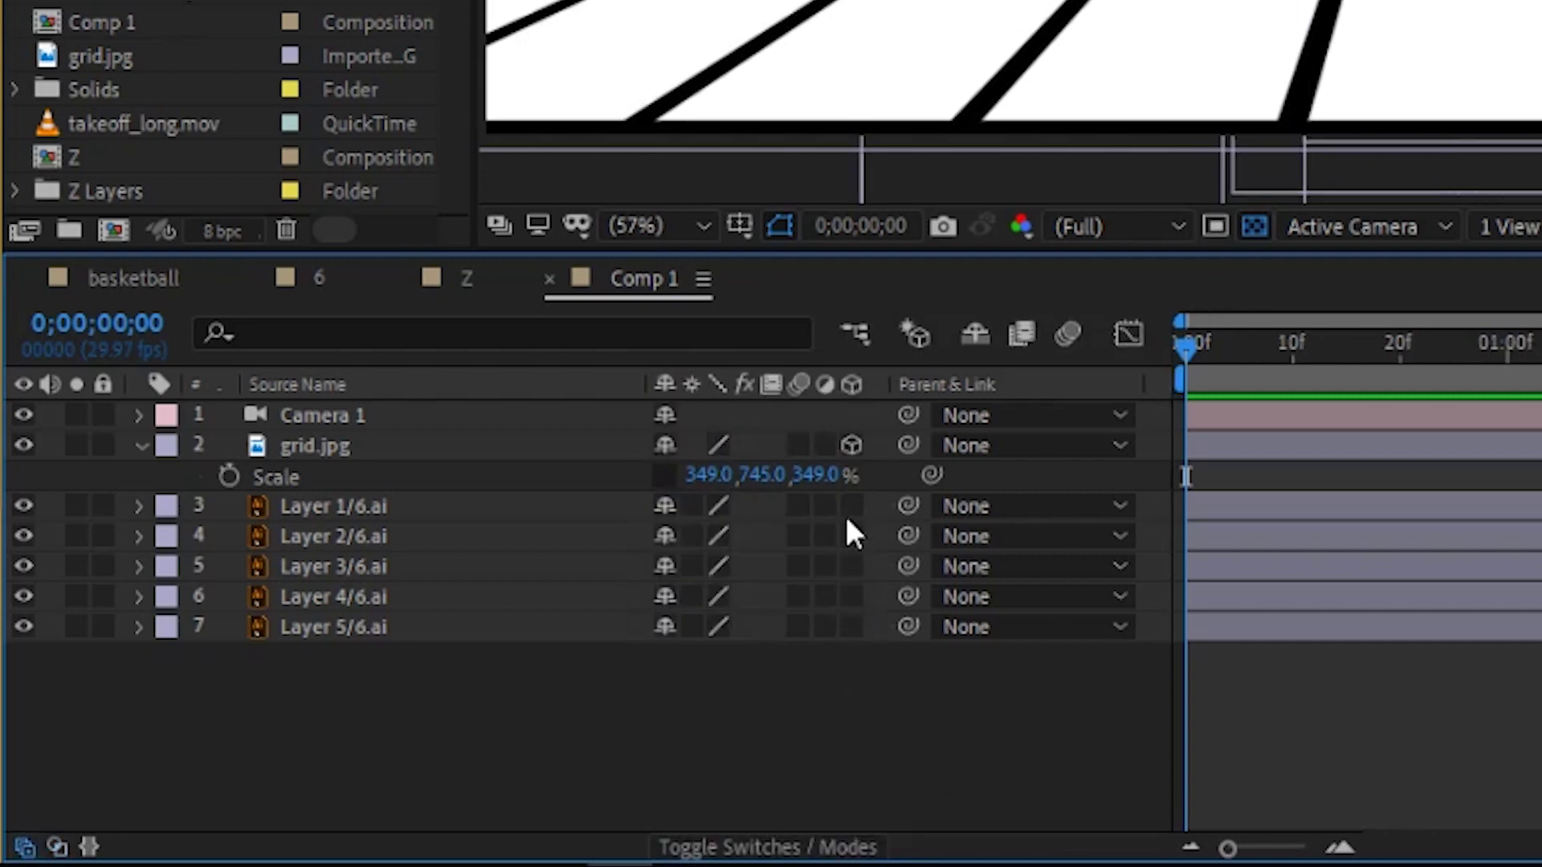
{"action": "left_click_drag", "start_coordinate": [850, 505], "coordinate": [852, 625]}
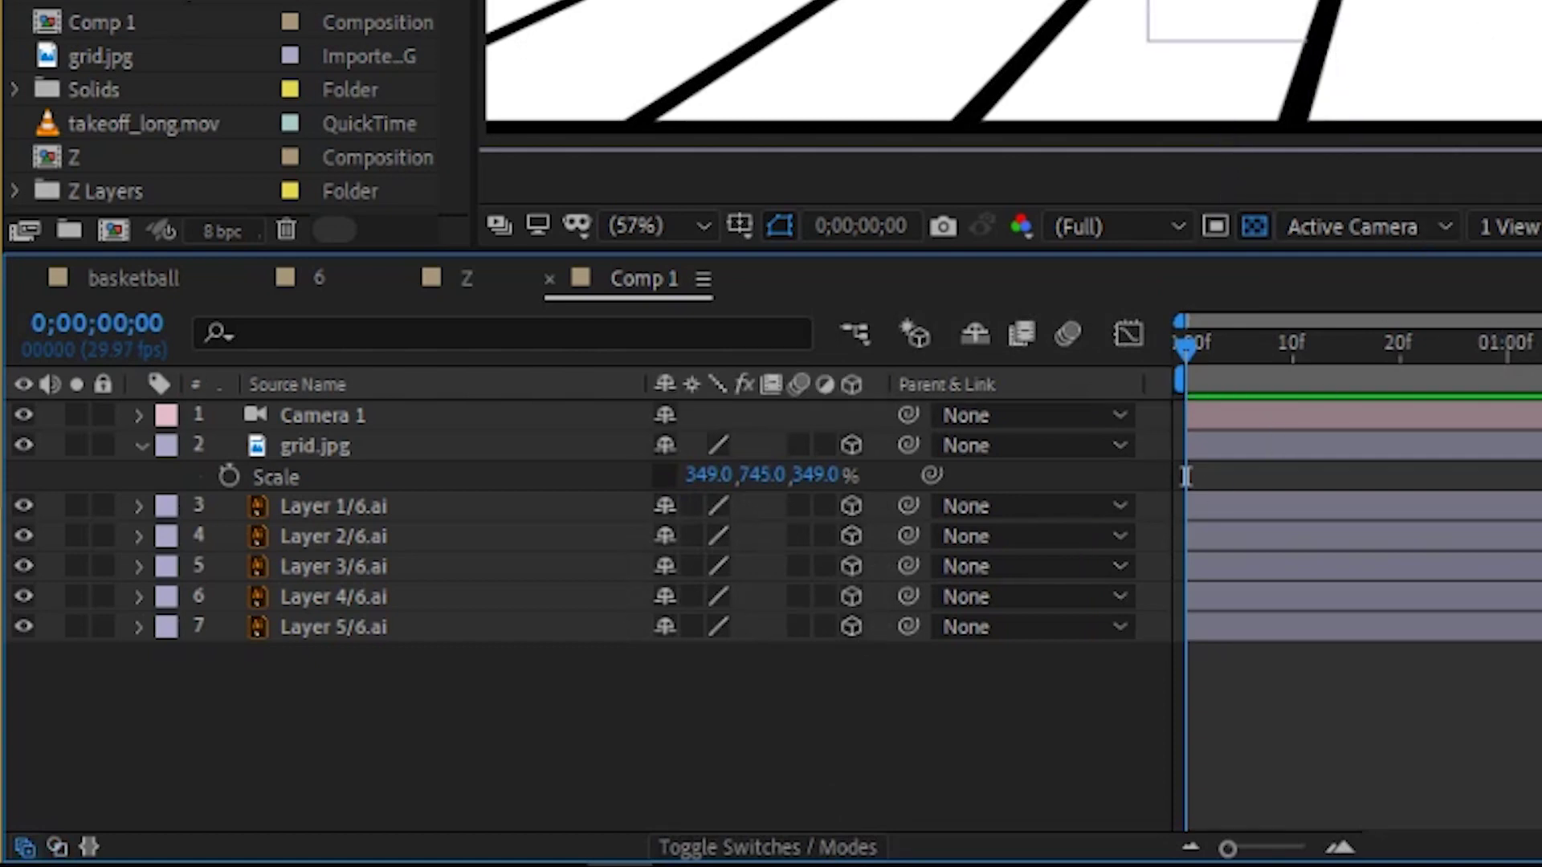
Reveal the Position of Layer 1/6.ai and bring the layer toward the camera to a Z value of -1147
{"action": "left_click", "coordinate": [287, 514]}
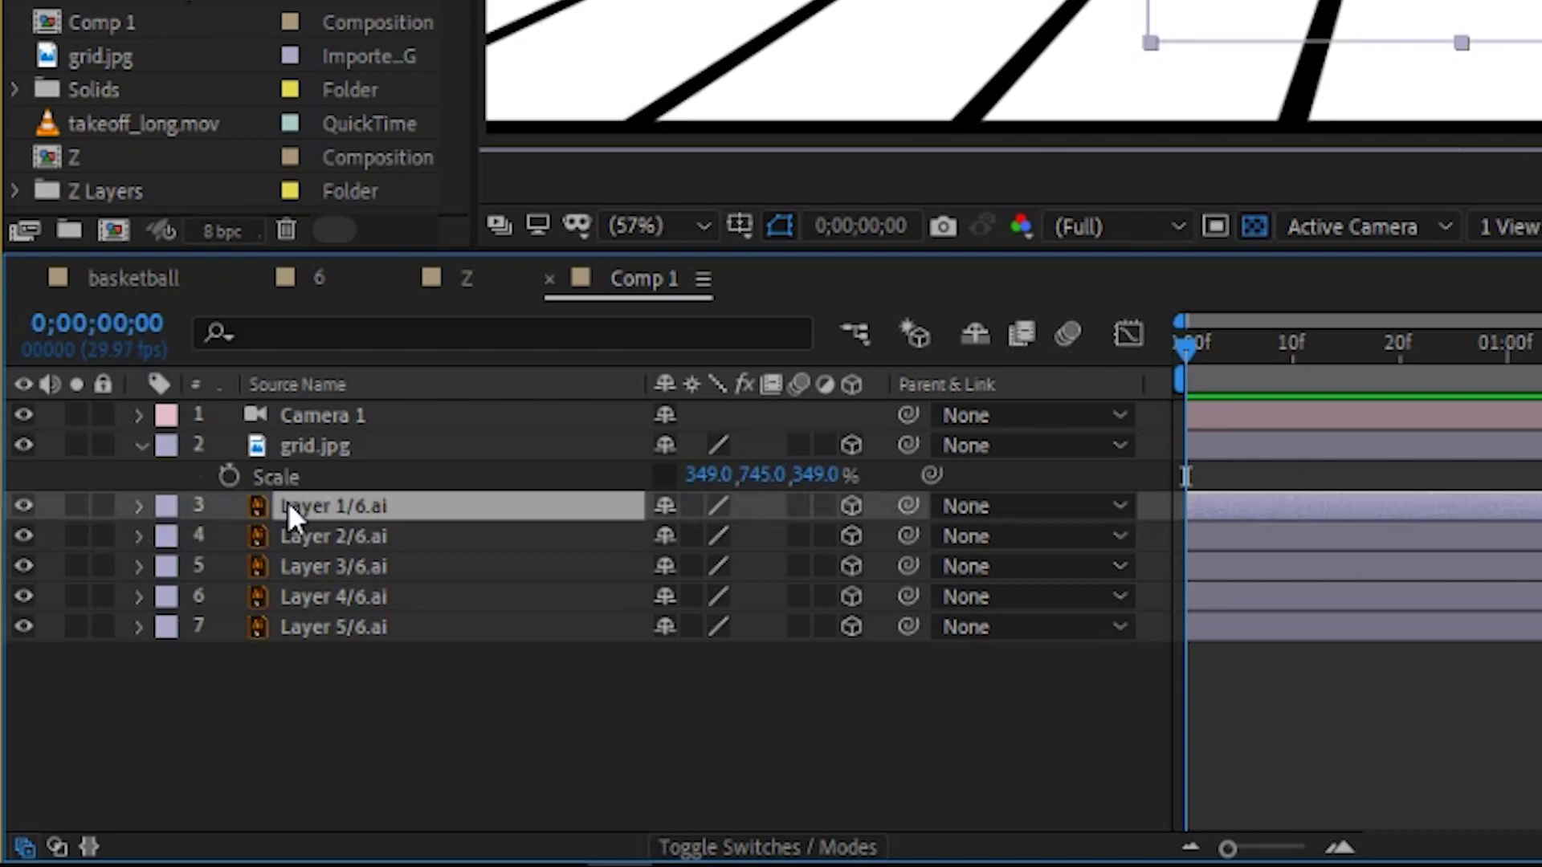
{"action": "key", "text": "p"}
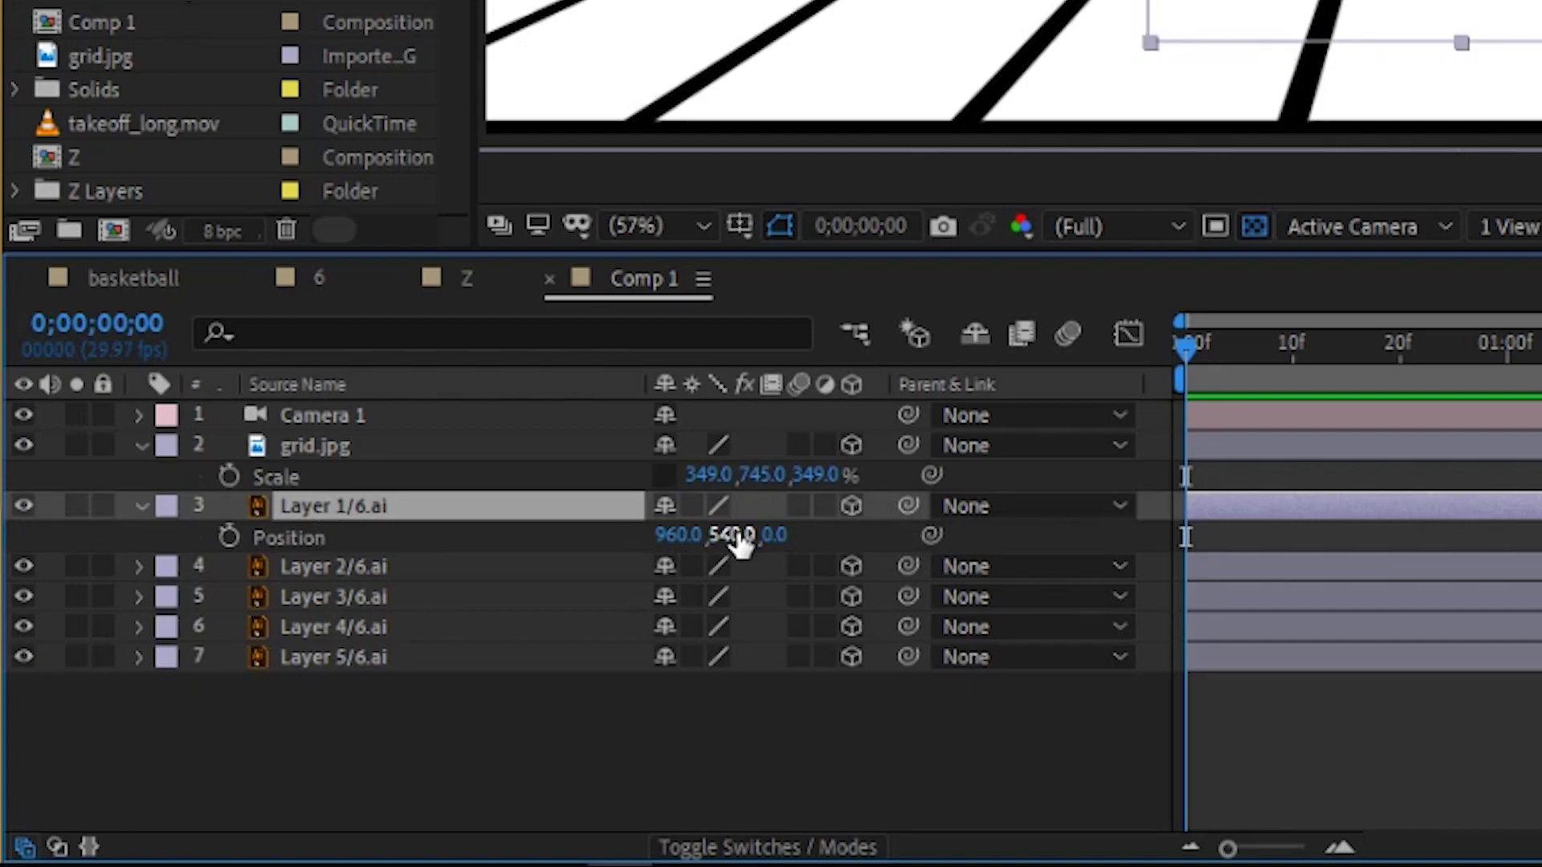
{"action": "left_click_drag", "start_coordinate": [774, 549], "coordinate": [284, 600]}
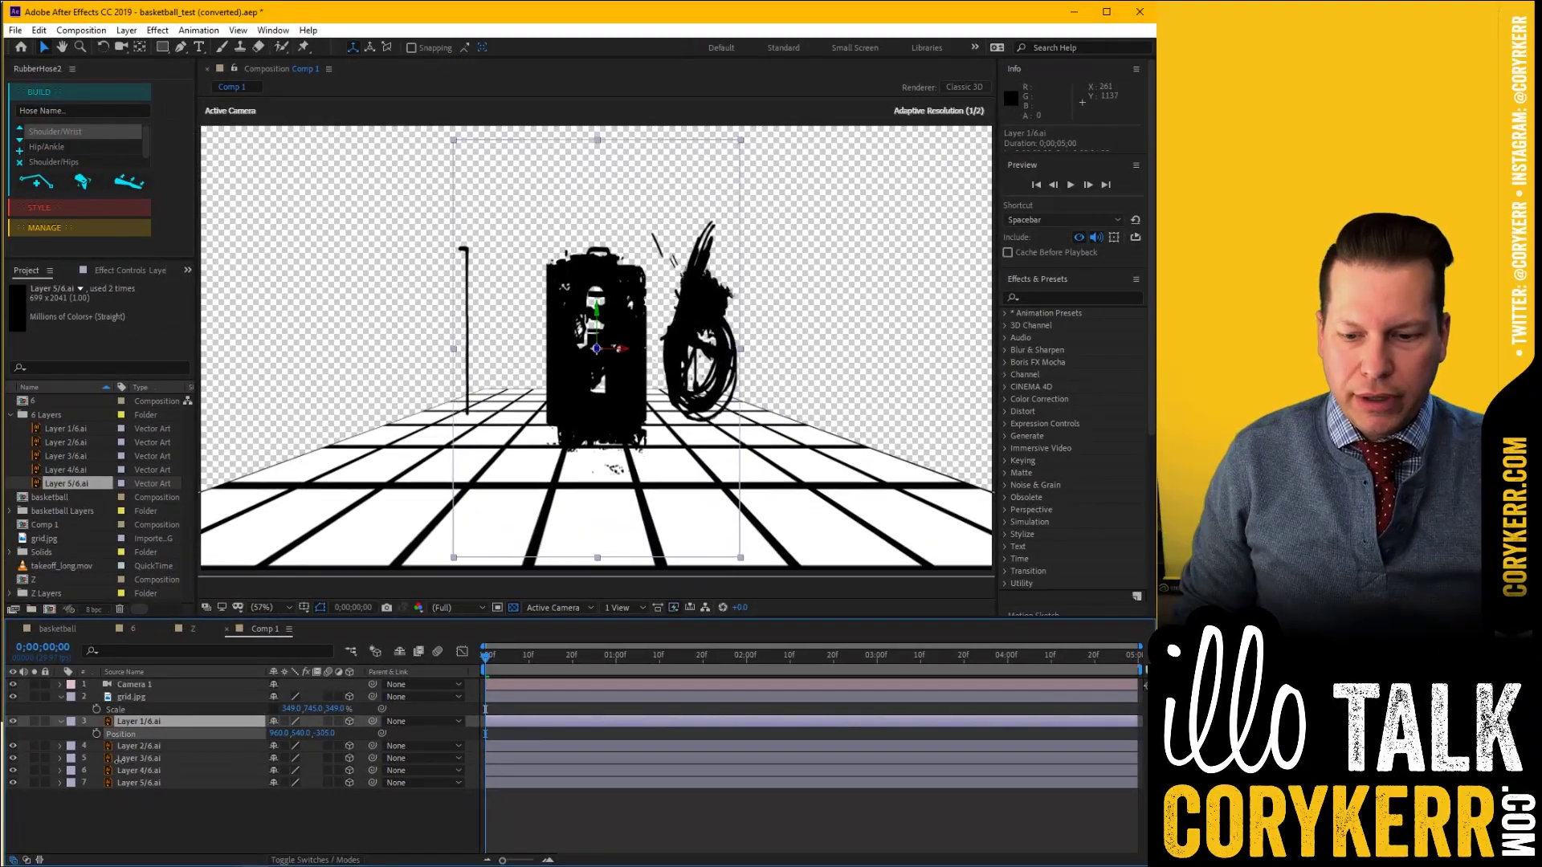
{"action": "left_click_drag", "start_coordinate": [325, 733], "coordinate": [4, 747]}
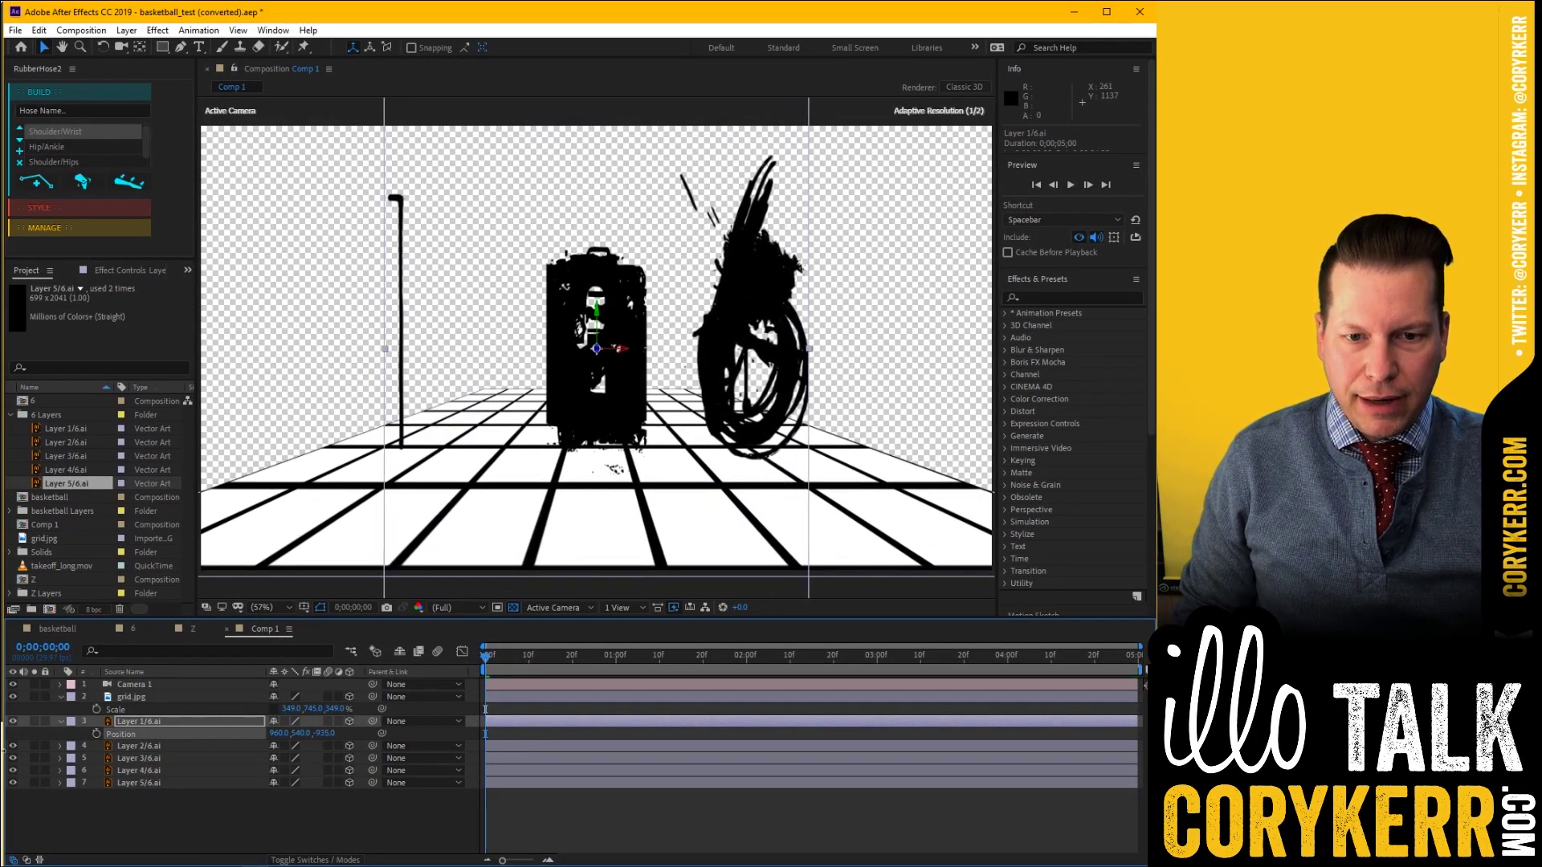
{"action": "left_click_drag", "start_coordinate": [325, 733], "coordinate": [175, 744]}
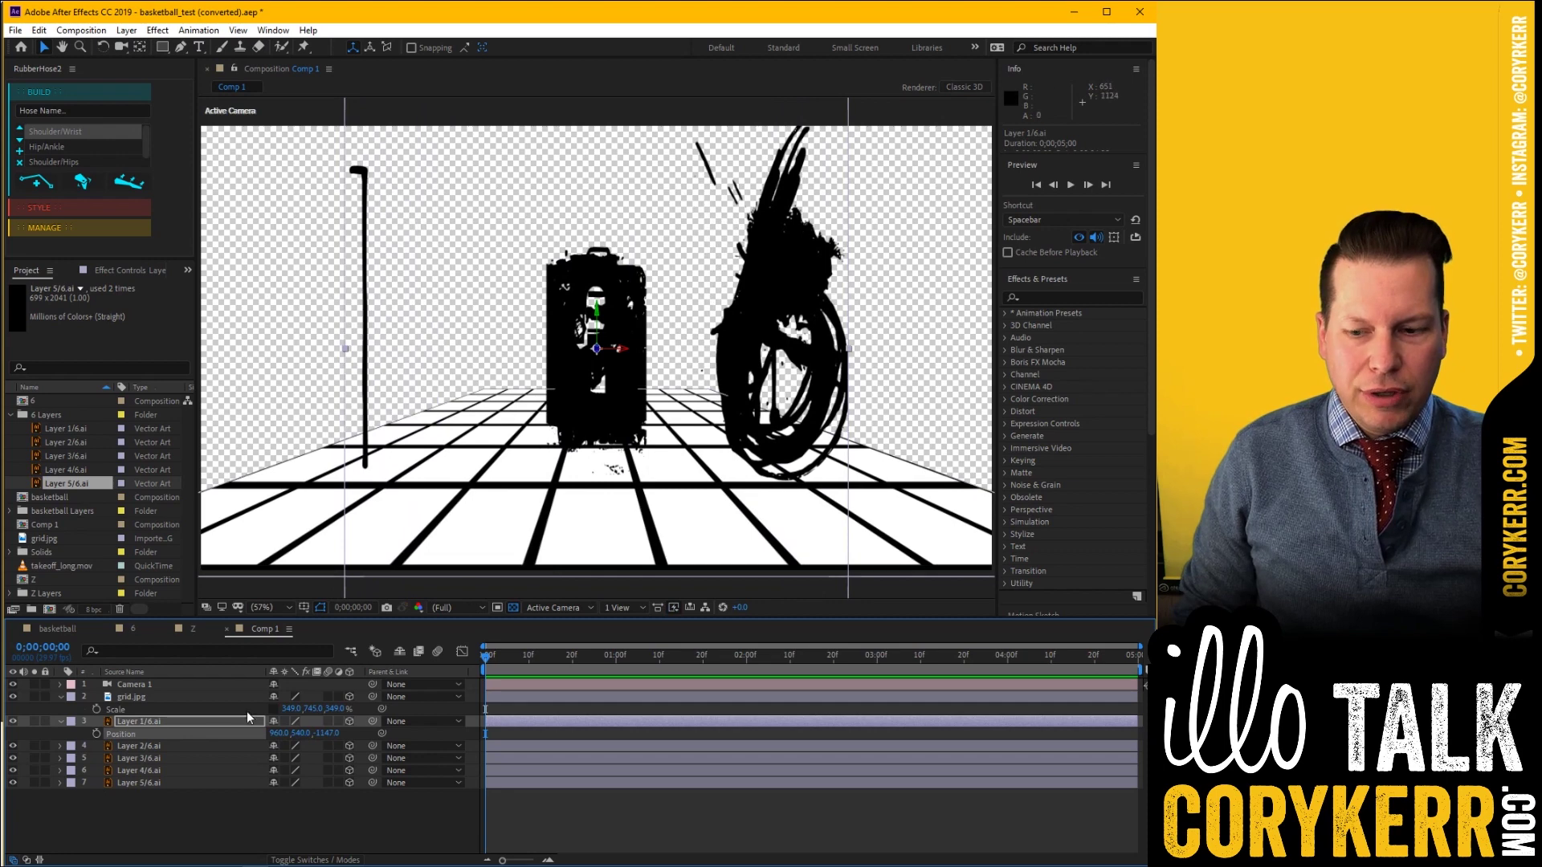
Adjust Camera 1's Point of Interest, collapse its properties, and switch the composition viewer to 4 Views
{"action": "left_click", "coordinate": [61, 685]}
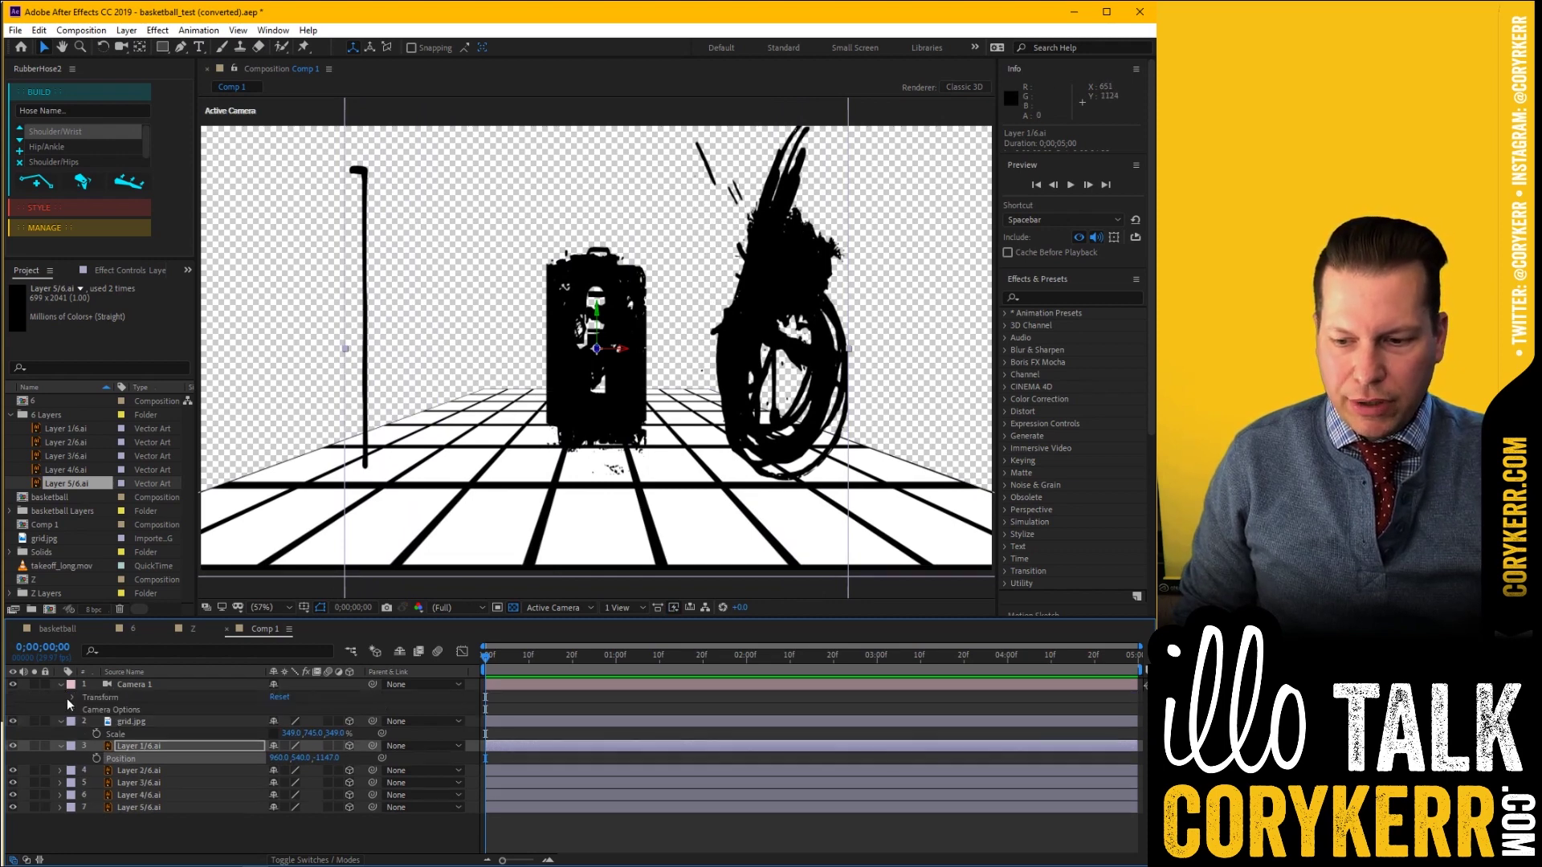
{"action": "left_click", "coordinate": [72, 696]}
{"action": "left_click", "coordinate": [131, 709]}
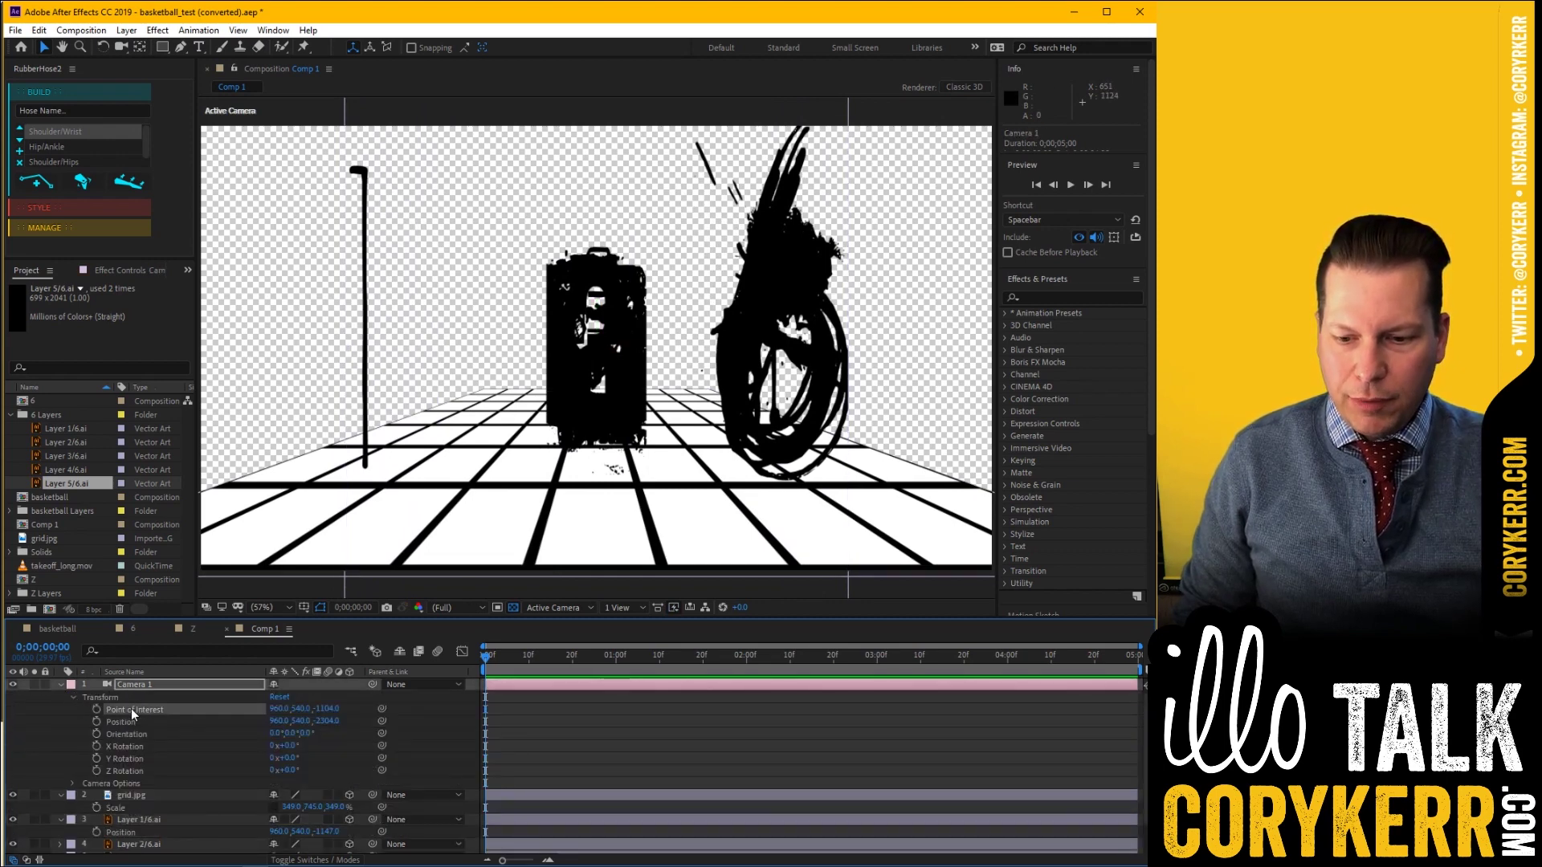
{"action": "left_click_drag", "start_coordinate": [325, 708], "coordinate": [305, 737]}
{"action": "left_click", "coordinate": [61, 685]}
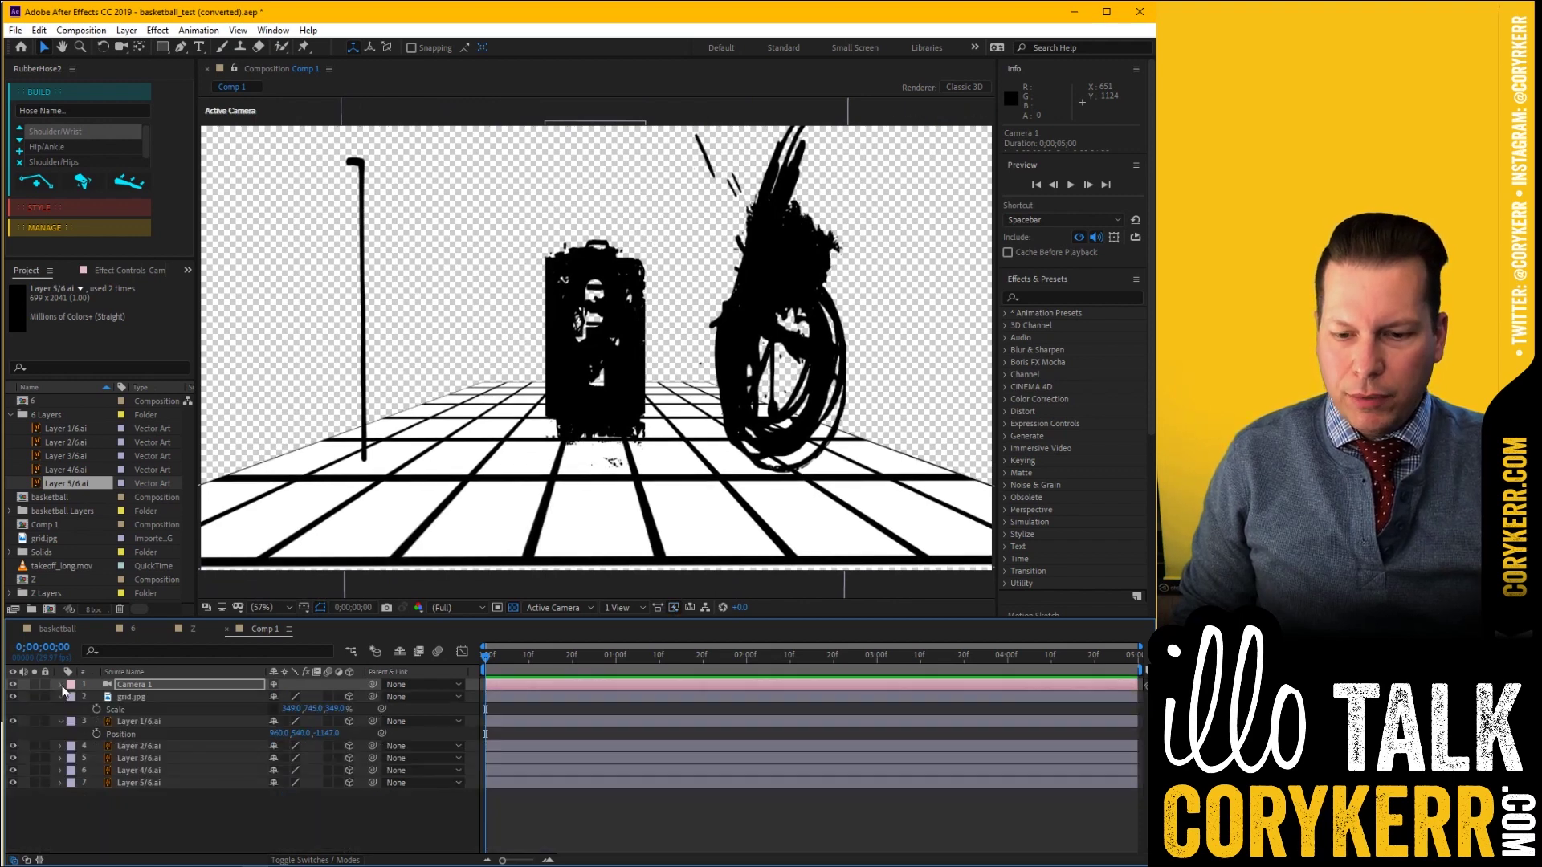
{"action": "left_click", "coordinate": [640, 610]}
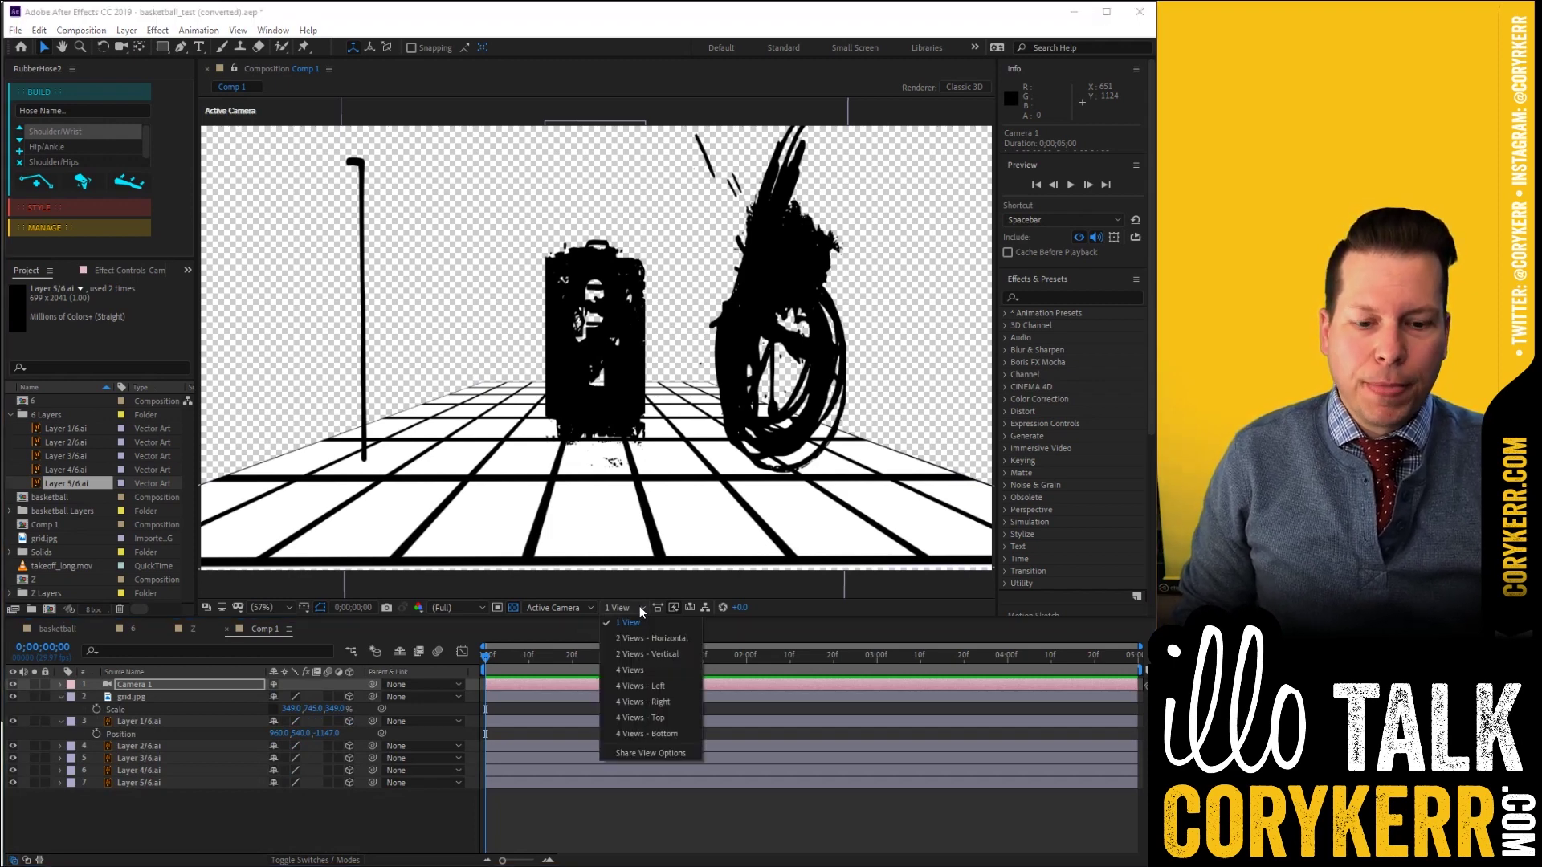
{"action": "left_click", "coordinate": [641, 670]}
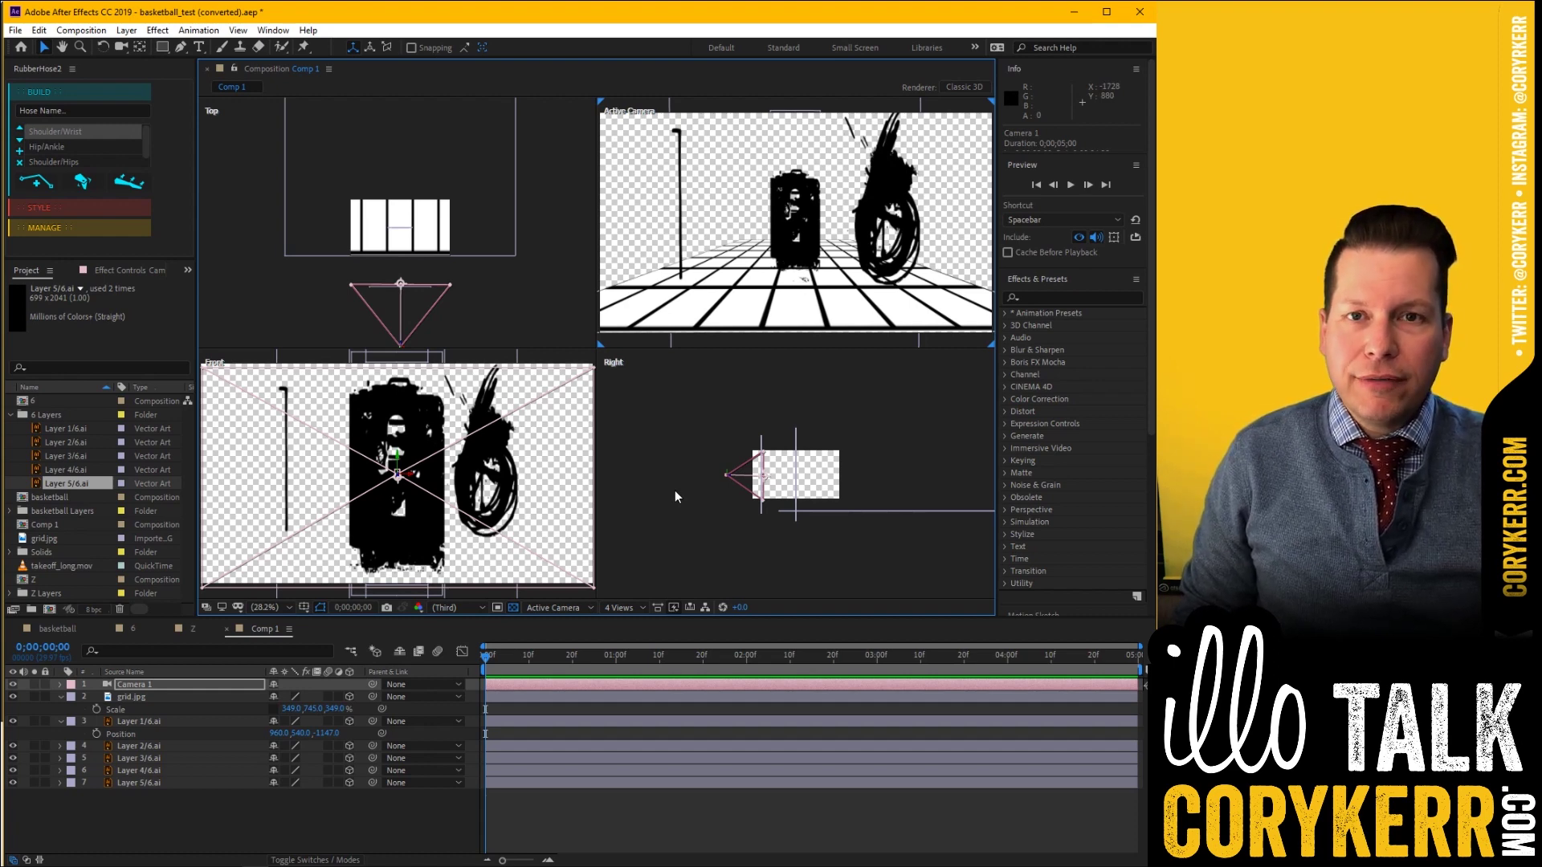
{"action": "left_click", "coordinate": [127, 31]}
{"action": "mouse_move", "coordinate": [135, 46]}
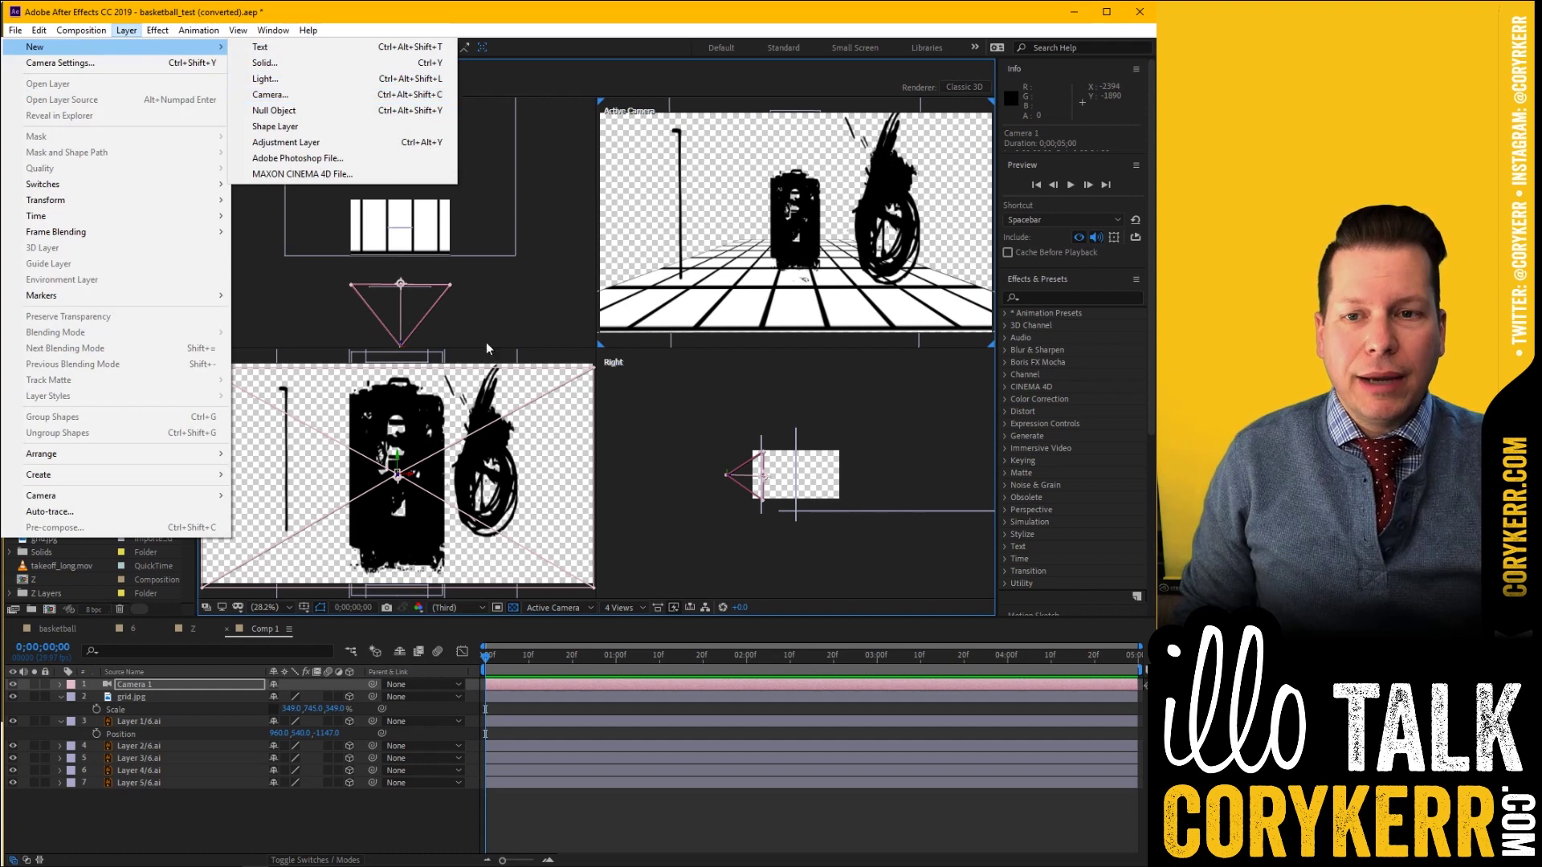
{"action": "left_click", "coordinate": [378, 95]}
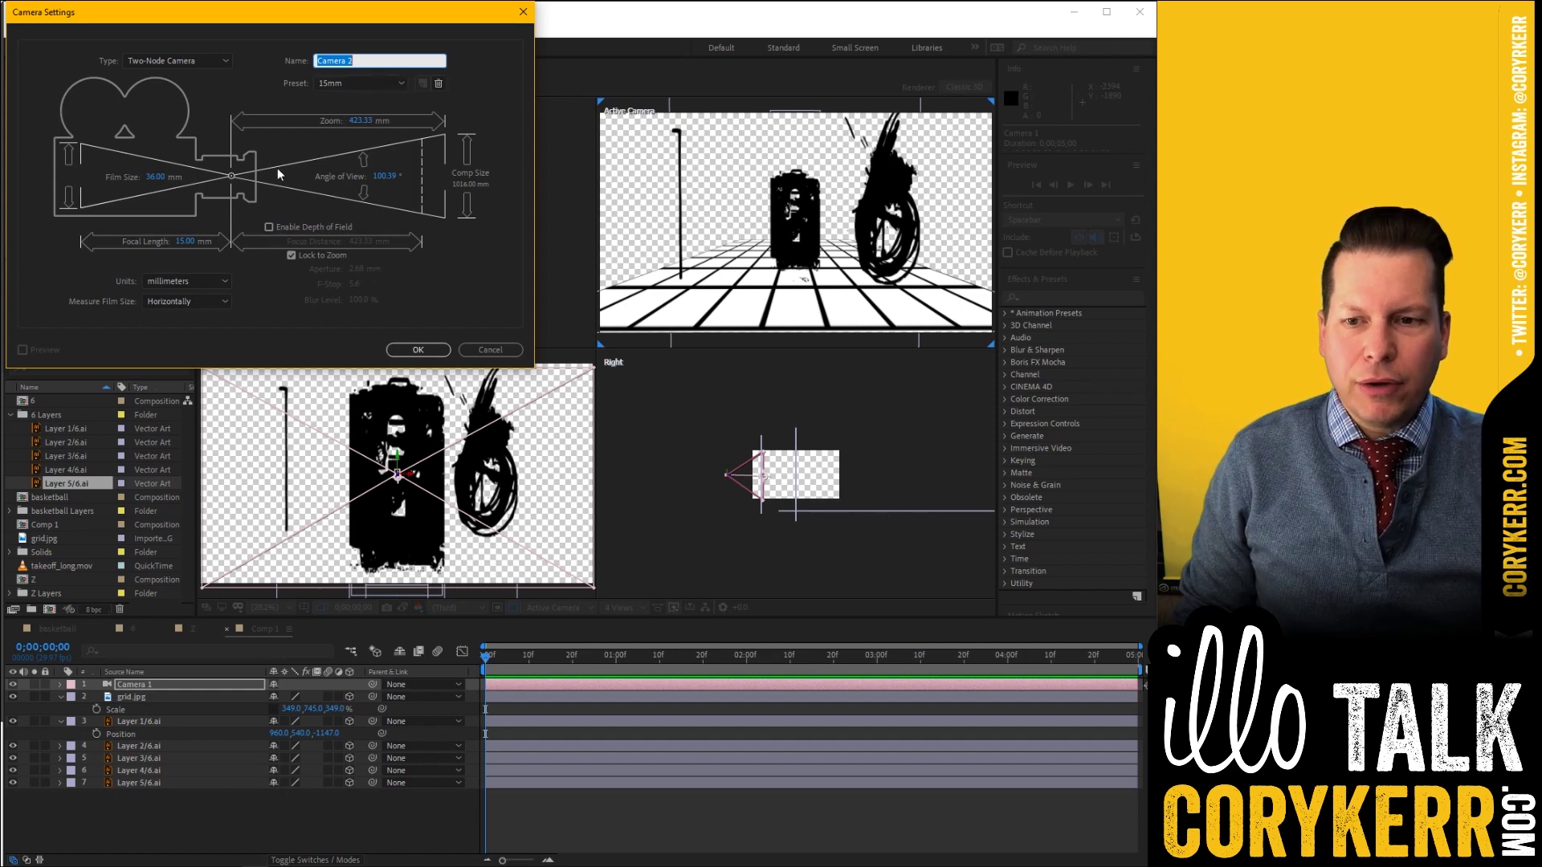
{"action": "left_click", "coordinate": [489, 350]}
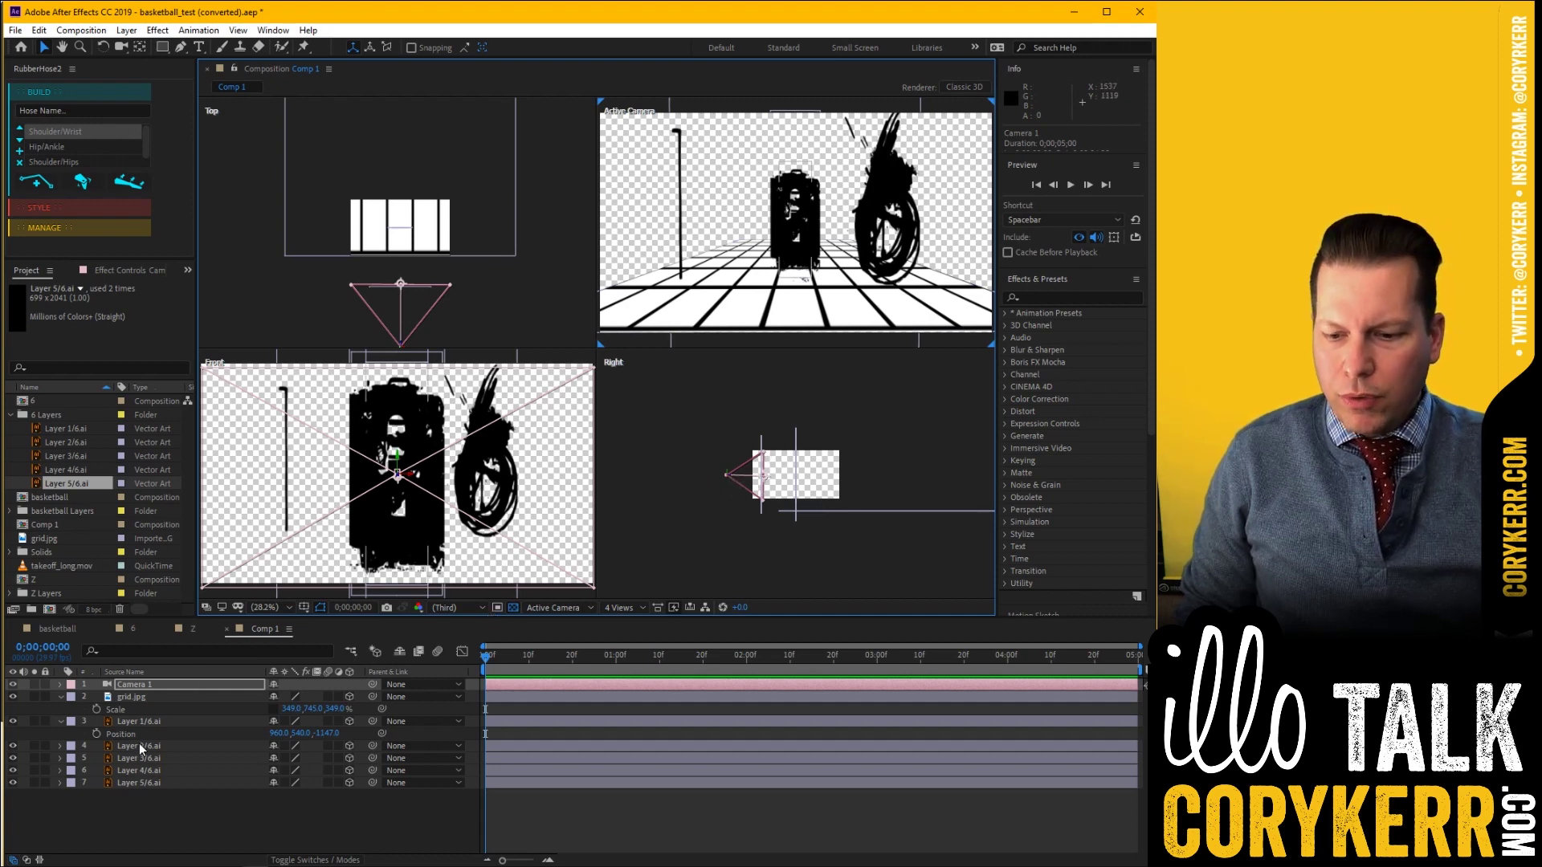
Reveal Position for all five .ai layers, and set the Z position of Layer 2/6.ai to 662 and Layer 3/6.ai to -528
{"action": "left_click", "coordinate": [143, 720]}
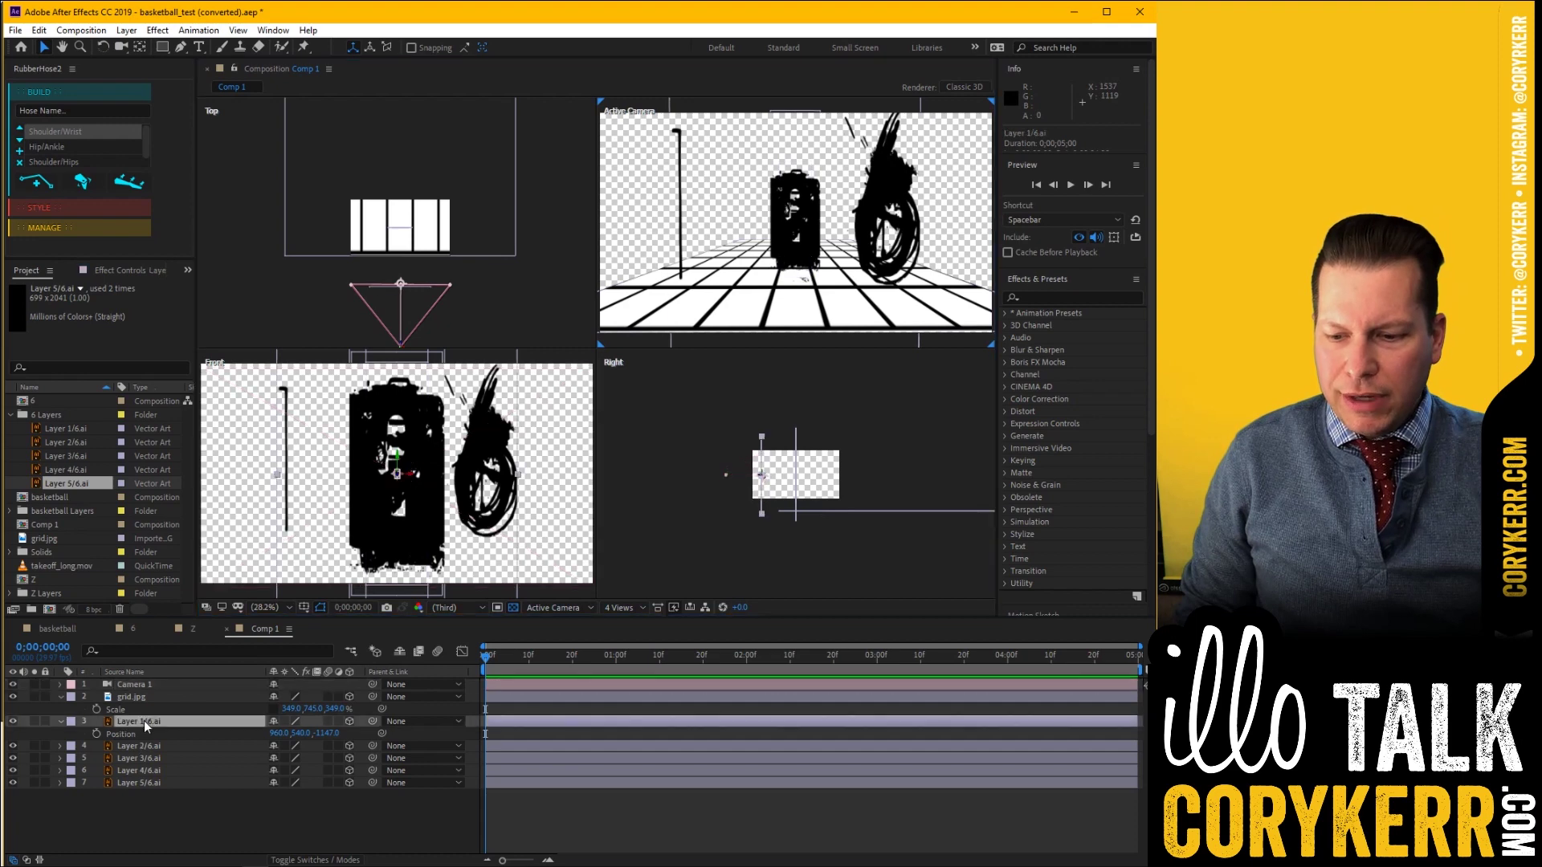
{"action": "left_click", "coordinate": [142, 784], "text": "shift"}
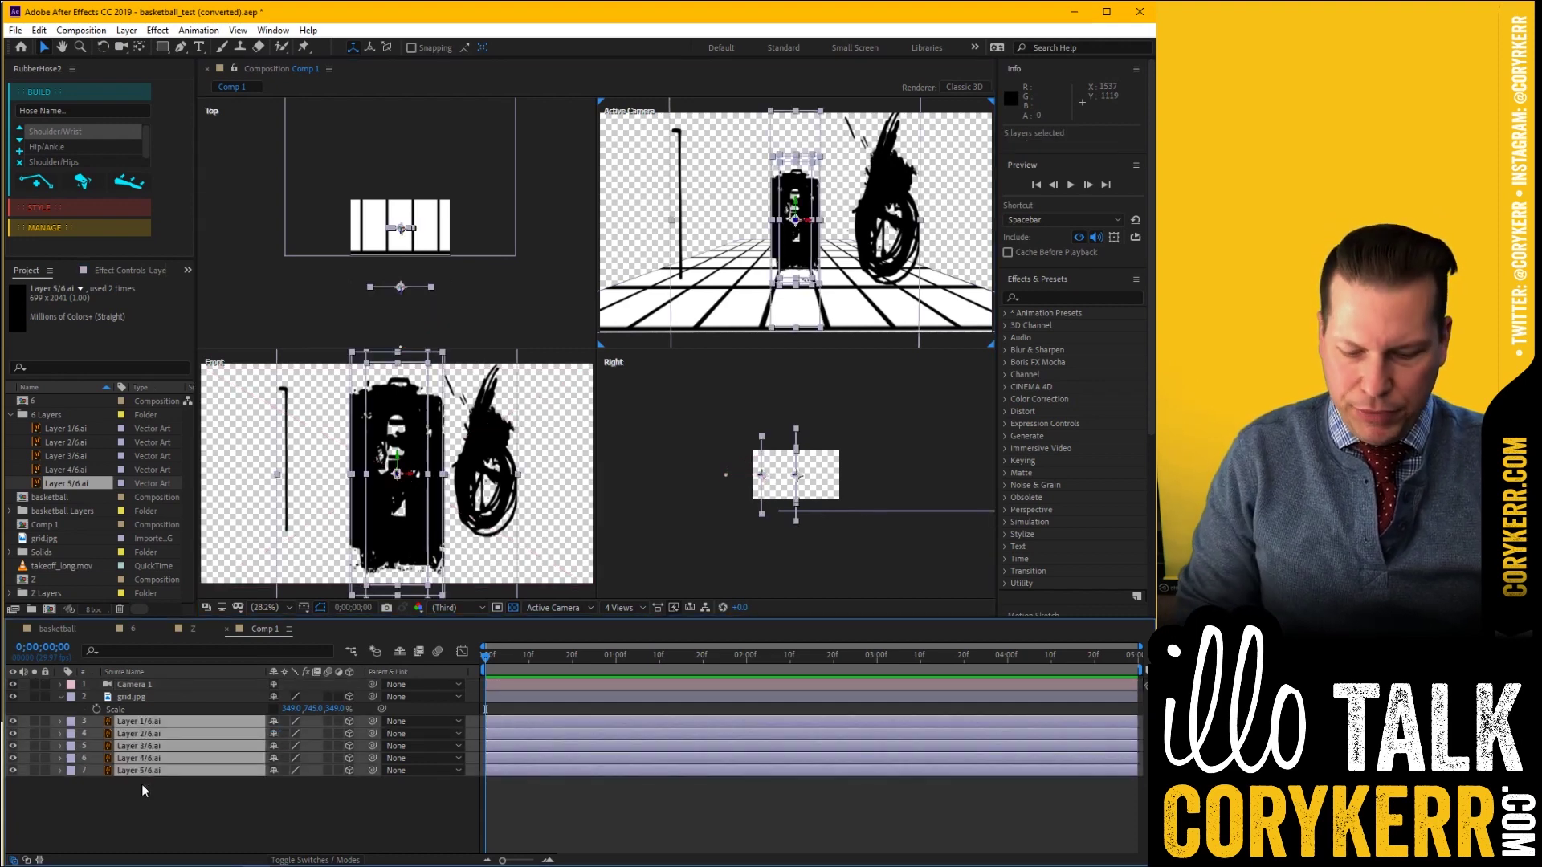
{"action": "key", "text": "p"}
{"action": "left_click", "coordinate": [228, 836]}
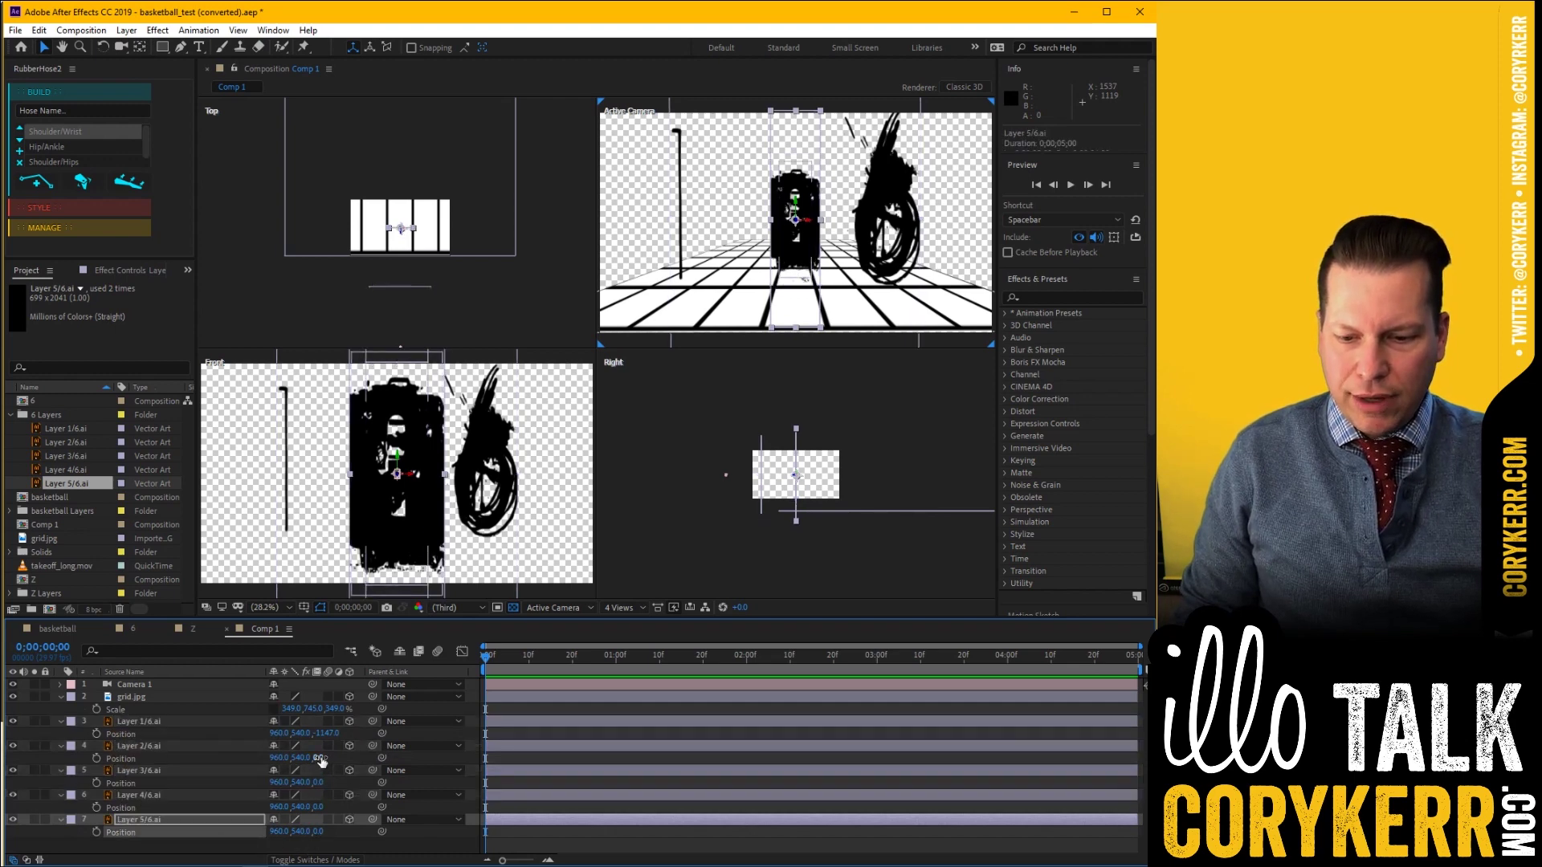
{"action": "left_click_drag", "start_coordinate": [320, 760], "coordinate": [795, 765]}
{"action": "left_click_drag", "start_coordinate": [317, 783], "coordinate": [450, 809]}
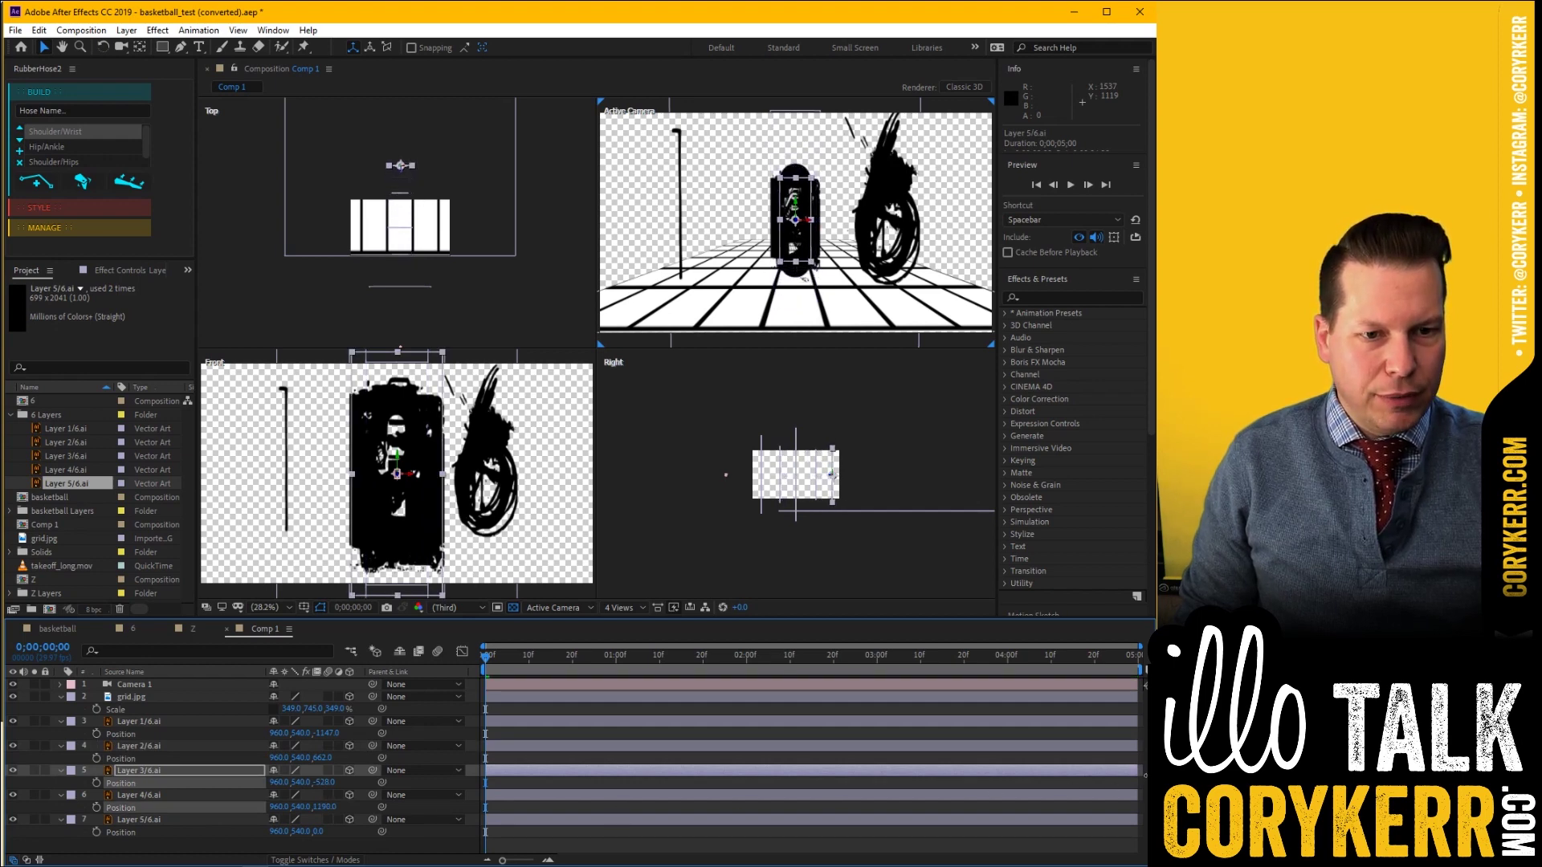
Set the Z position of Layer 4/6.ai to 1824
{"action": "left_click", "coordinate": [325, 807]}
{"action": "type", "text": "1824"}
{"action": "key", "text": "Return"}
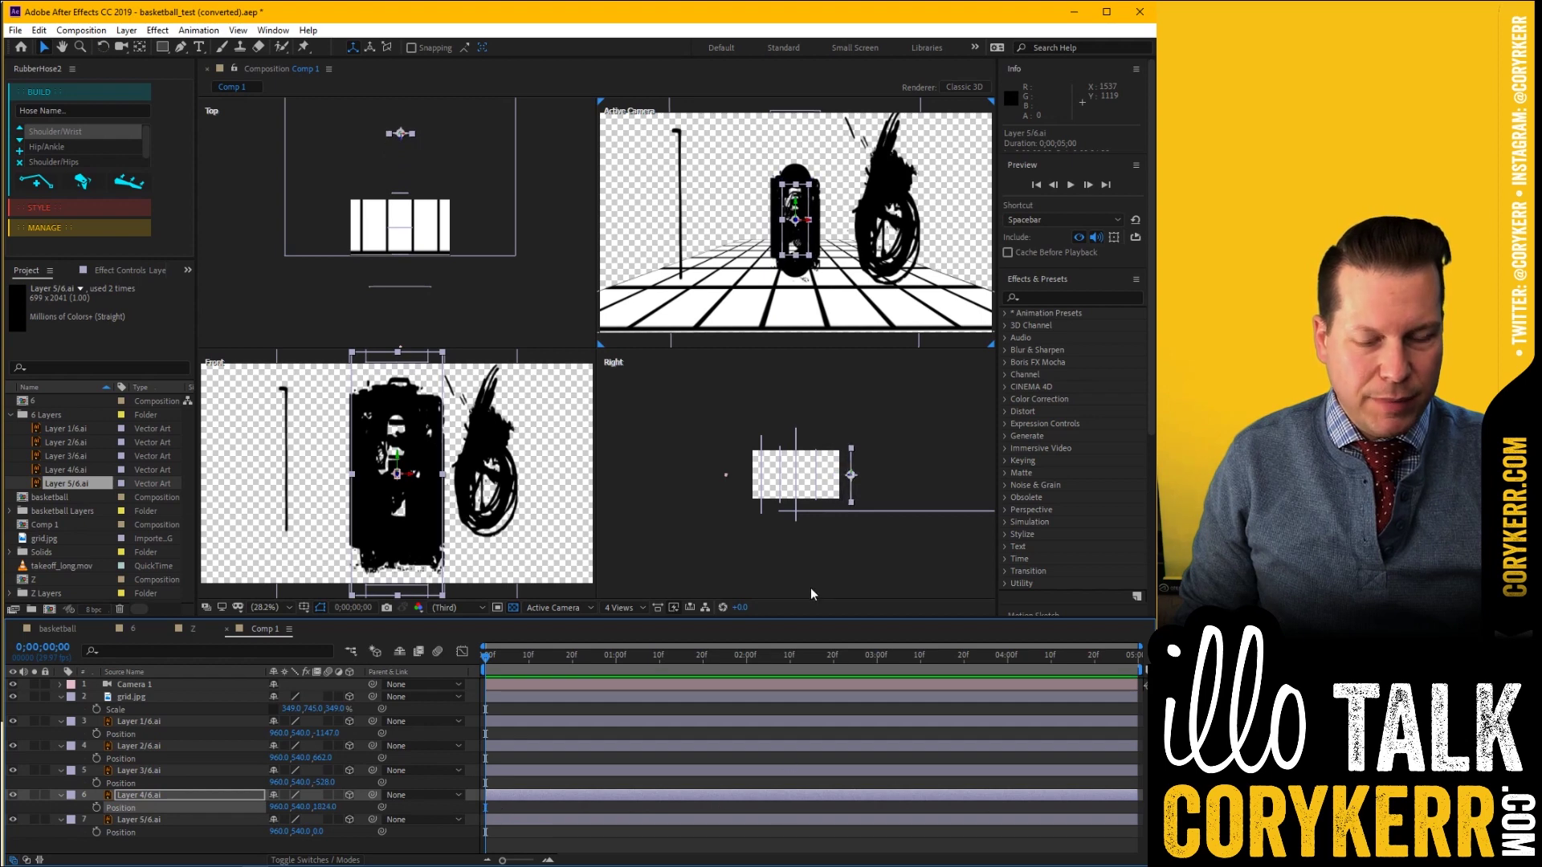
Move Layer 5/6.ai in the viewer toward the camera and to the left, to about X 240.9 and Z -1333.7
{"action": "scroll", "coordinate": [839, 457], "scroll_direction": "up", "scroll_amount": 5}
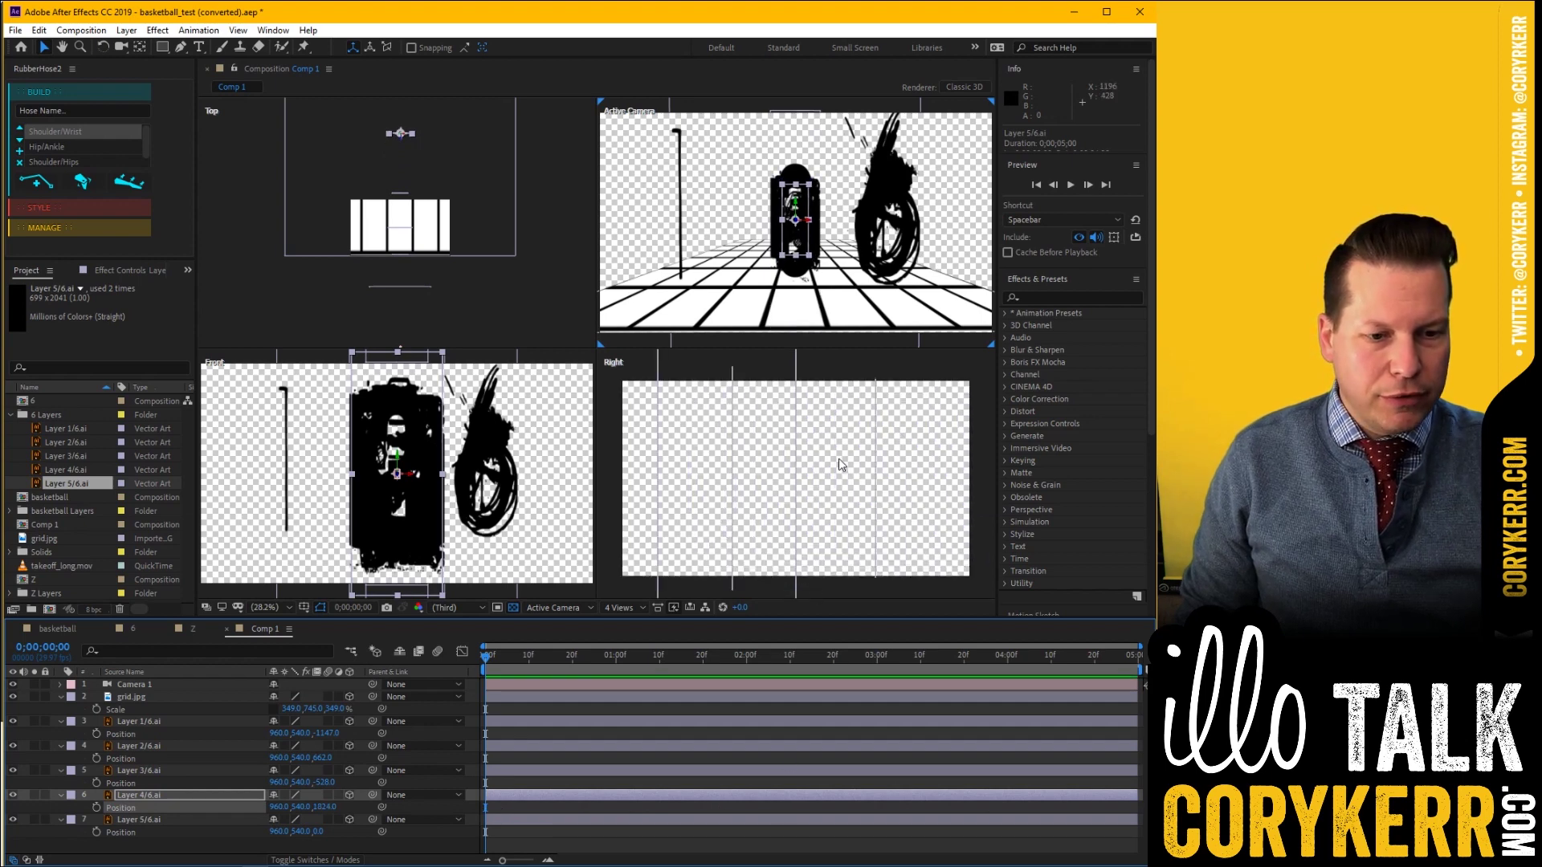
{"action": "left_click", "coordinate": [840, 465]}
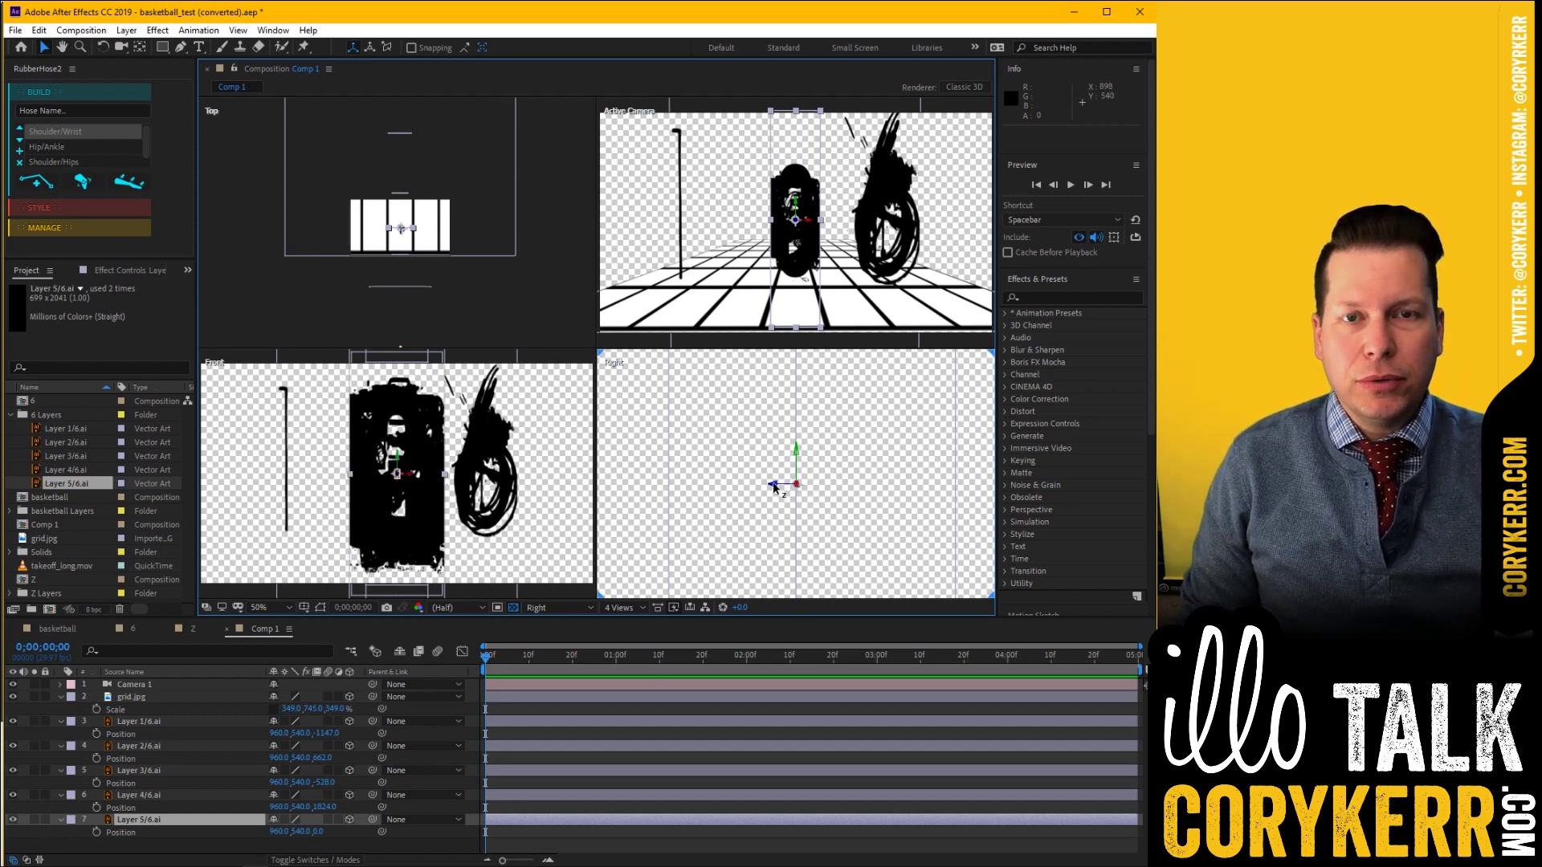
{"action": "left_click_drag", "start_coordinate": [773, 487], "coordinate": [736, 493]}
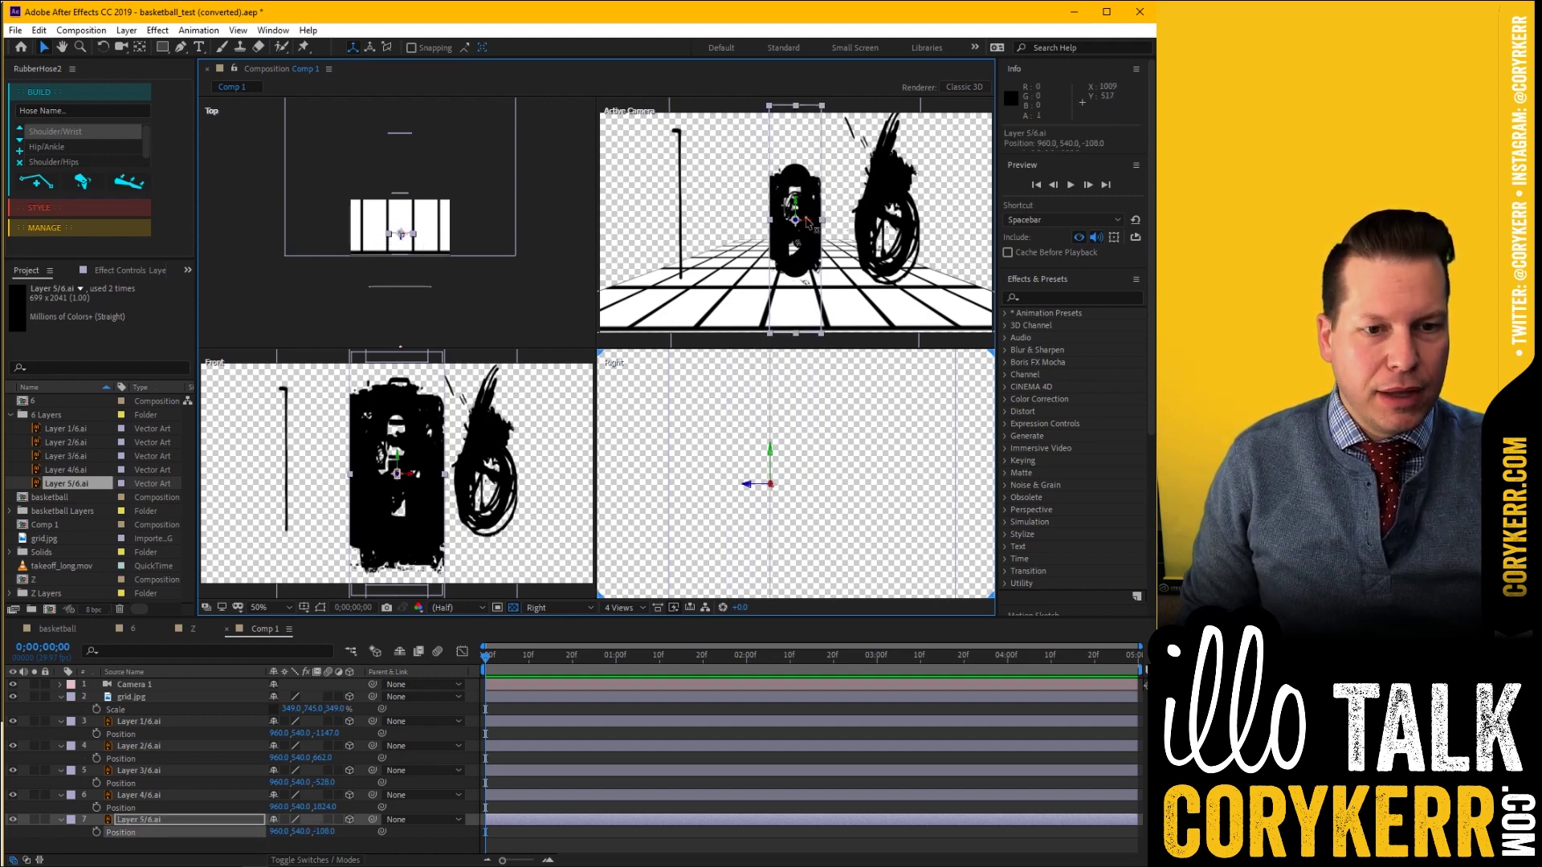
{"action": "left_click_drag", "start_coordinate": [806, 224], "coordinate": [635, 366]}
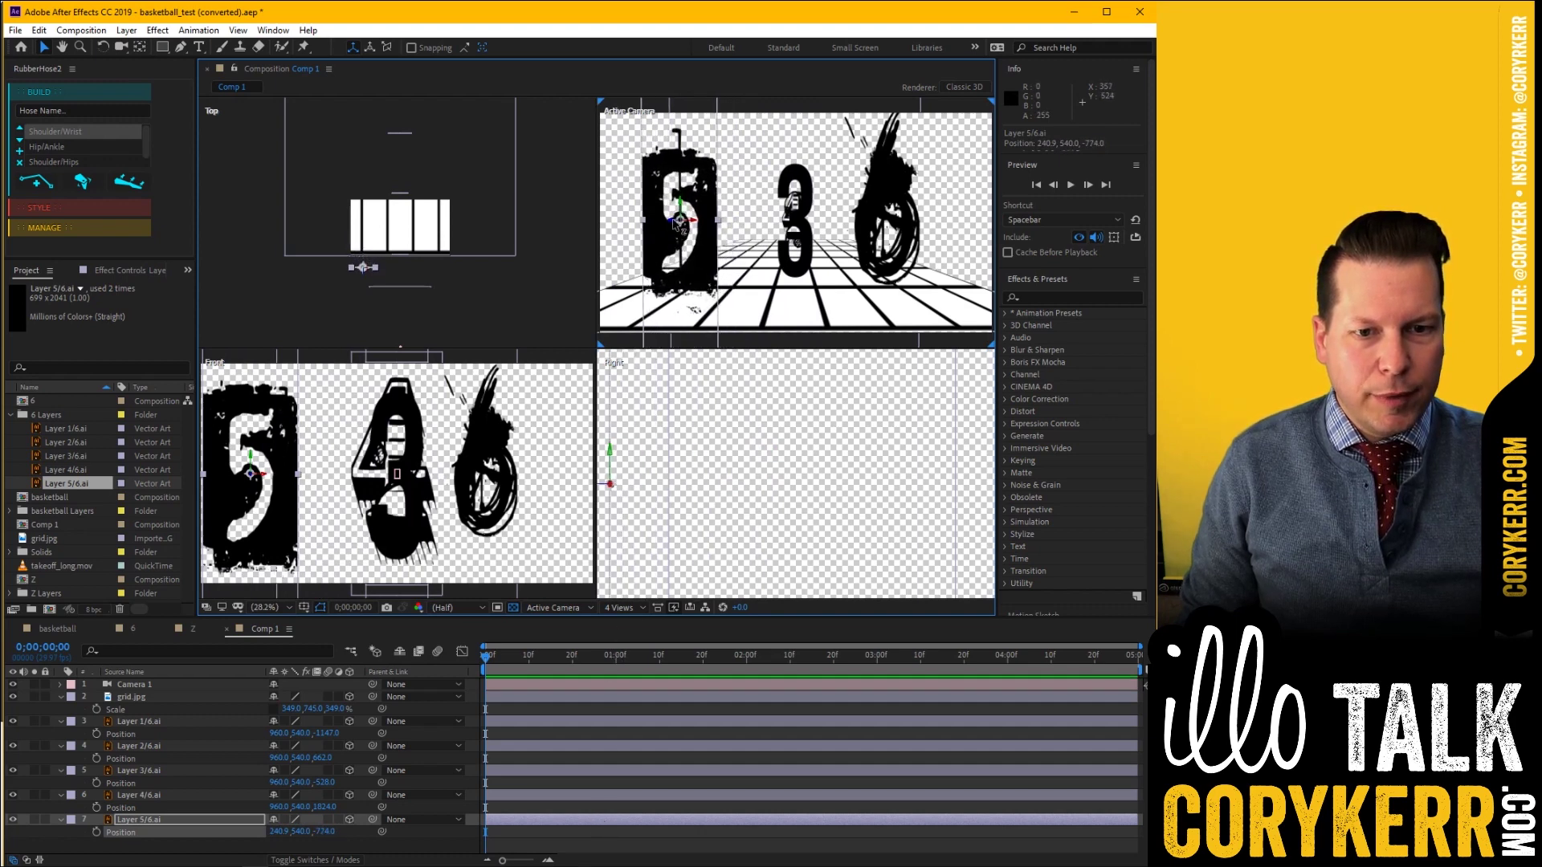
{"action": "left_click_drag", "start_coordinate": [667, 261], "coordinate": [556, 513]}
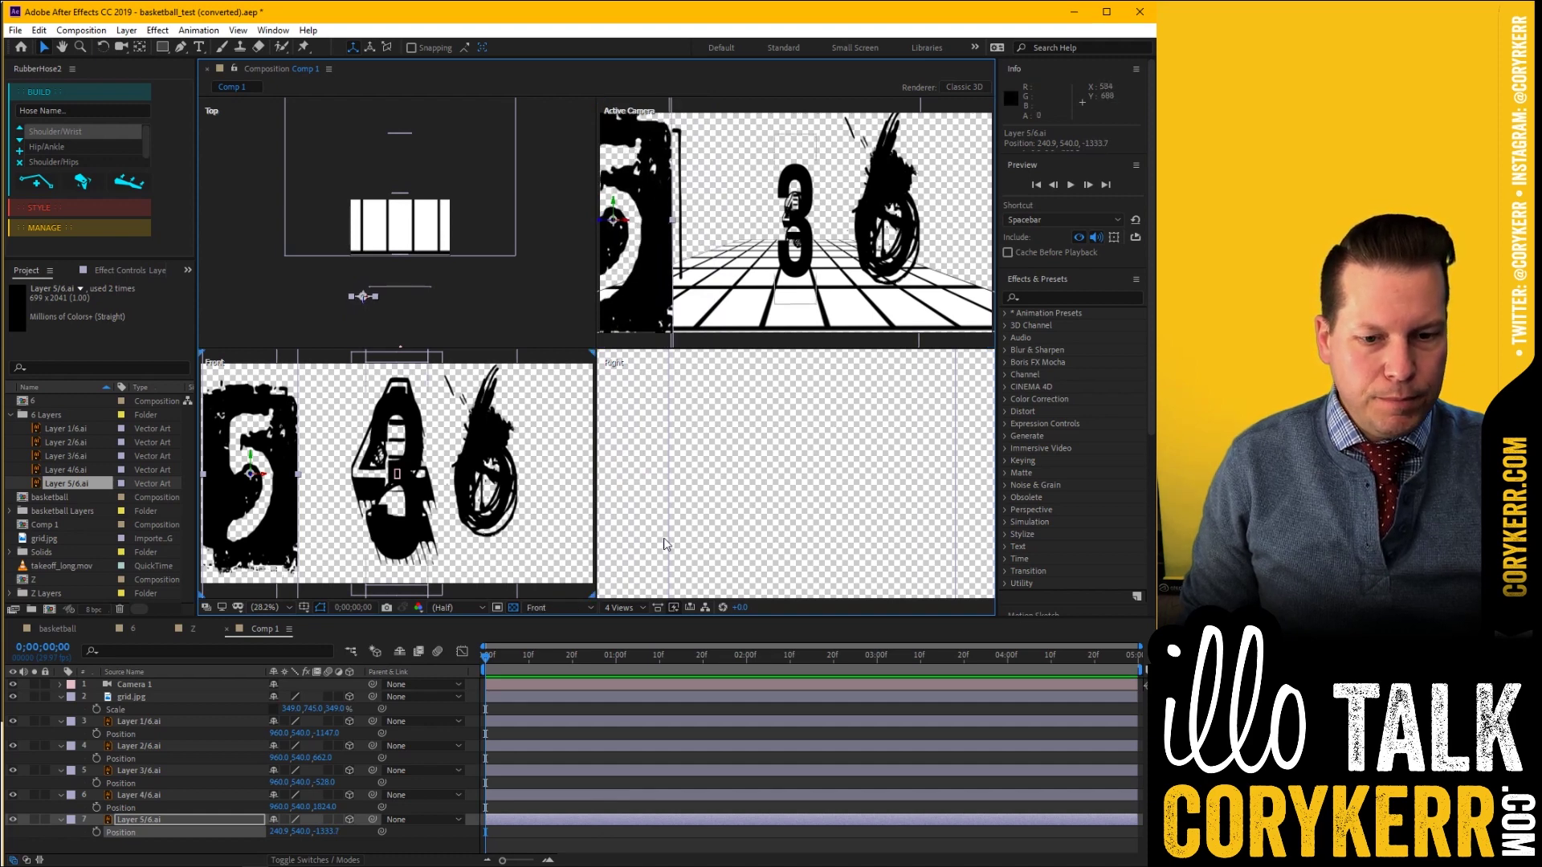
Select Layer 3/6.ai in the Right view, shift it sideways to about X 1197.3, and deselect it
{"action": "scroll", "coordinate": [689, 448], "scroll_direction": "down", "scroll_amount": 5}
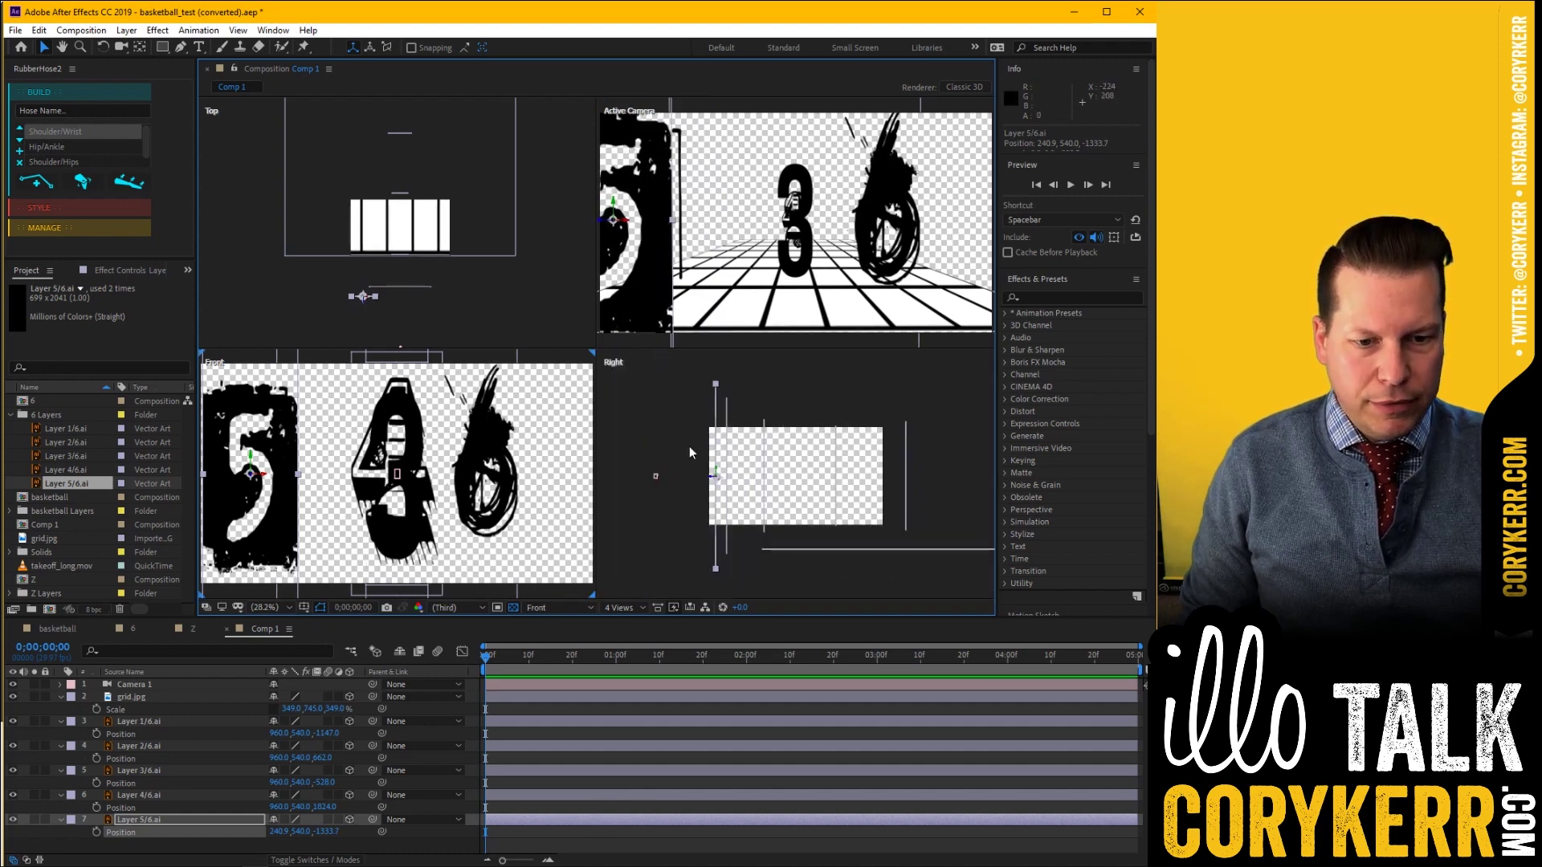
{"action": "left_click", "coordinate": [772, 476]}
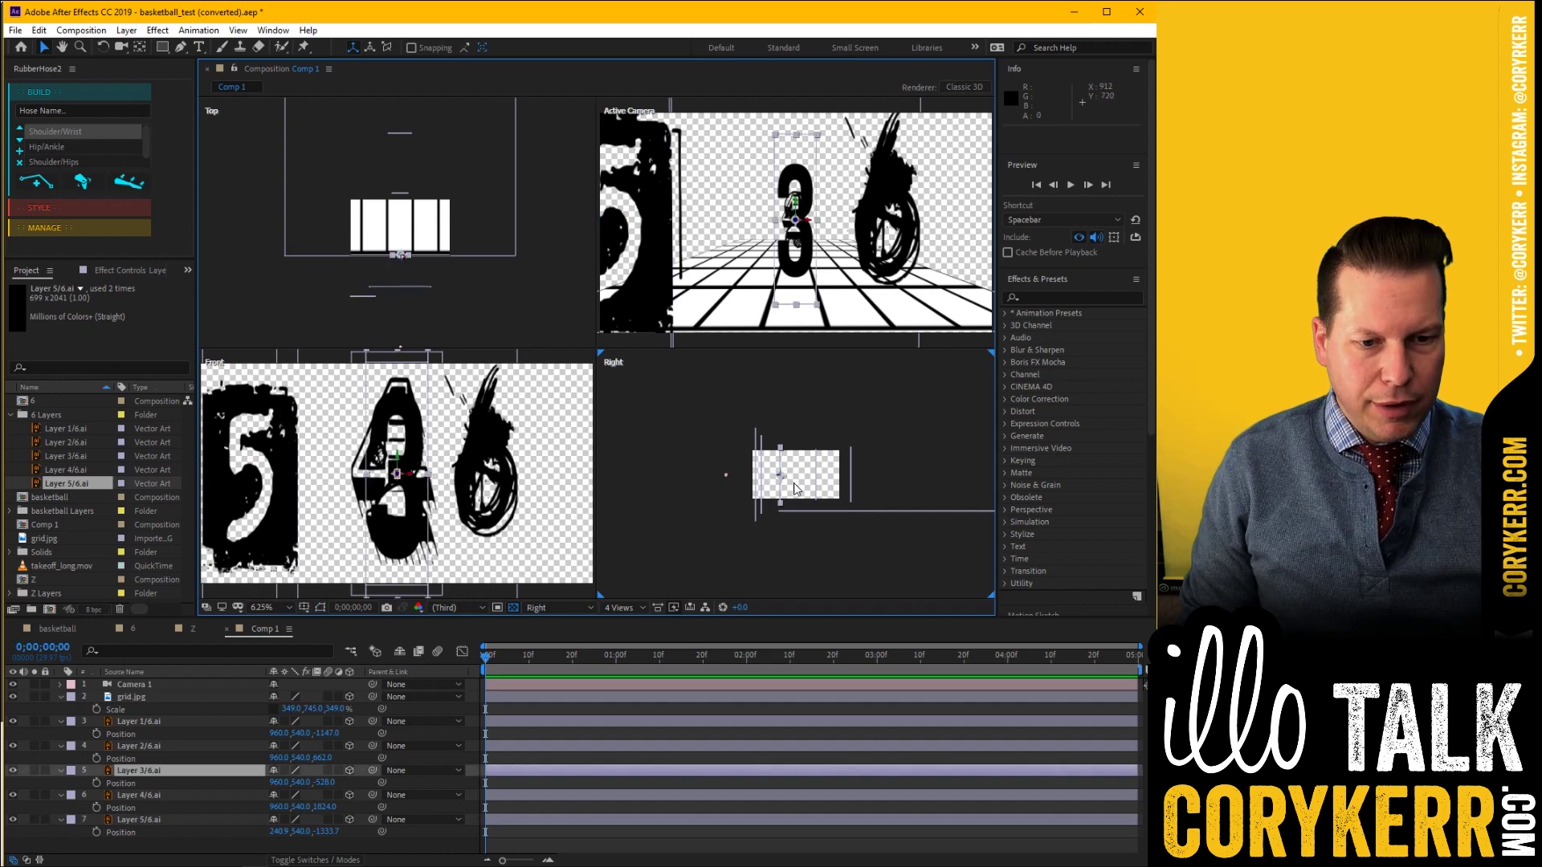
{"action": "left_click_drag", "start_coordinate": [811, 225], "coordinate": [861, 239]}
{"action": "left_click", "coordinate": [831, 417]}
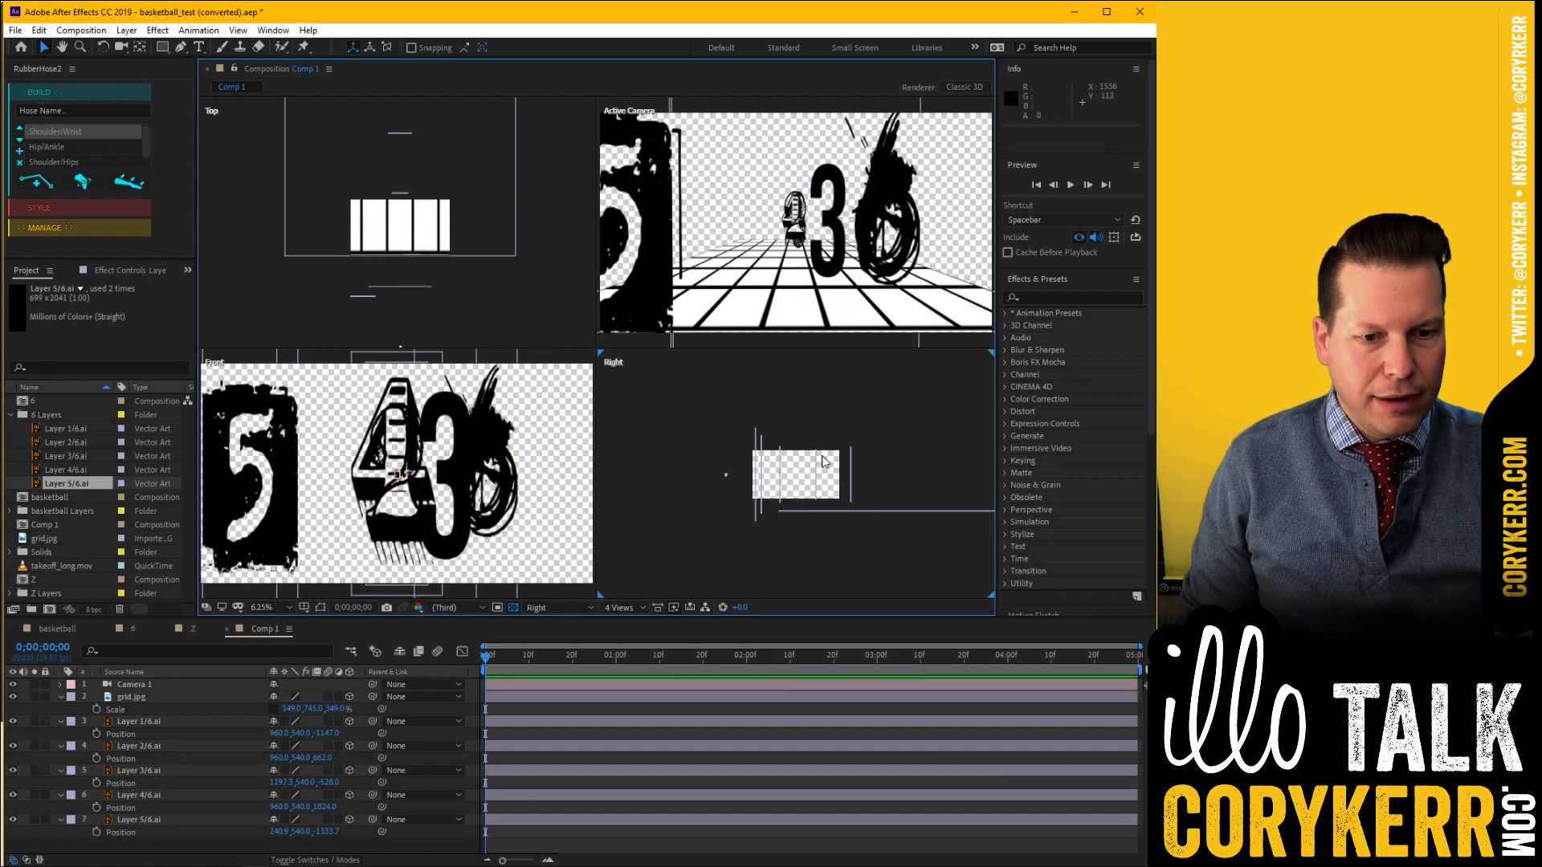
Move Layer 2/6.ai sideways to about X 308.2 and bring Layer 1/6.ai toward the camera to about Z -1611
{"action": "left_click", "coordinate": [802, 485]}
{"action": "left_click_drag", "start_coordinate": [807, 224], "coordinate": [674, 246]}
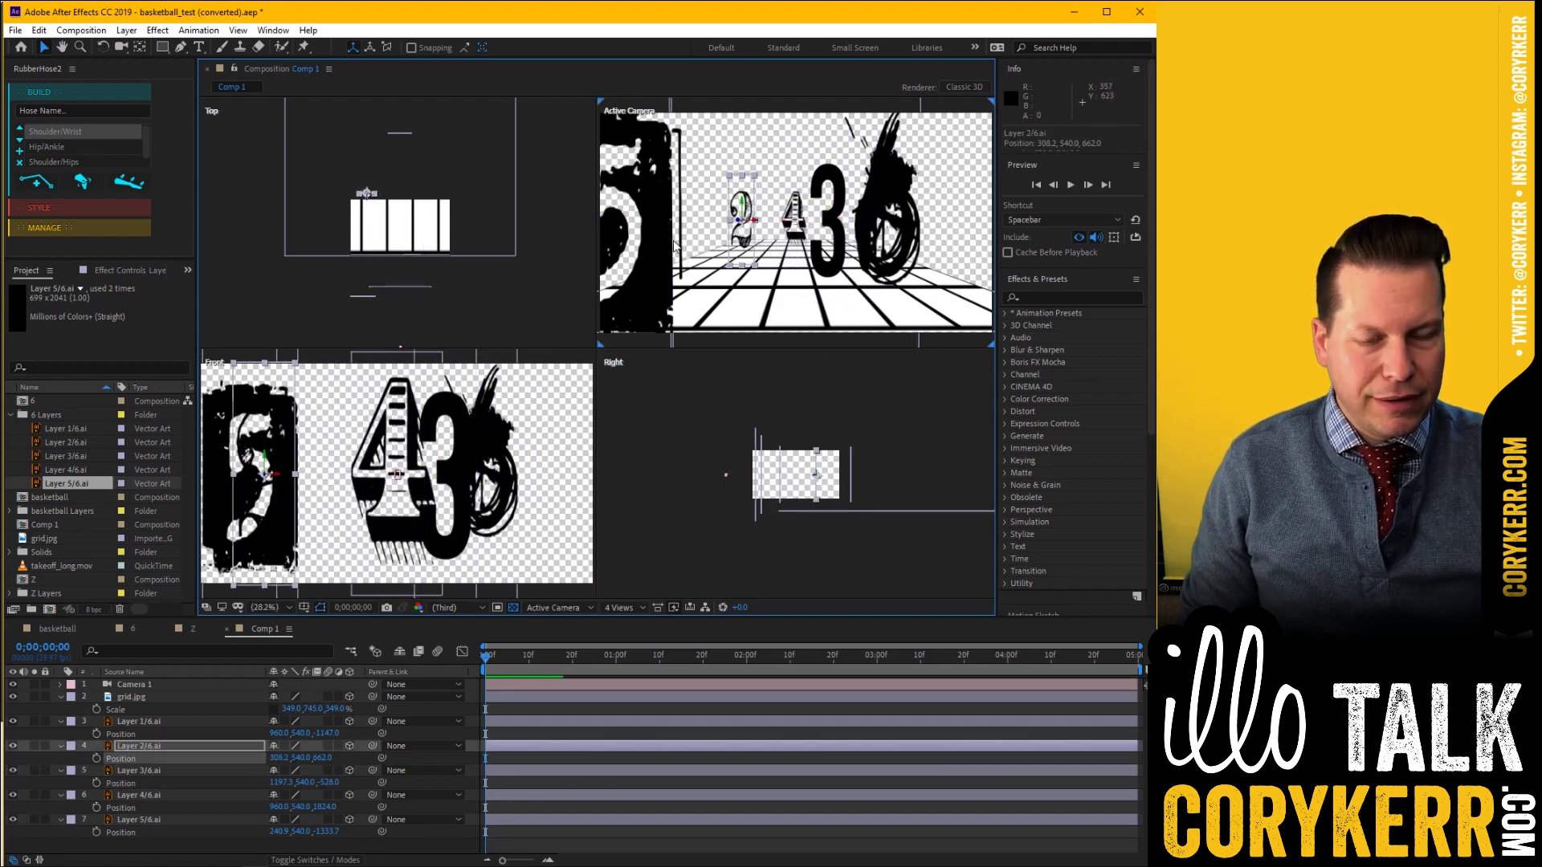
{"action": "key", "text": "ctrl+Up"}
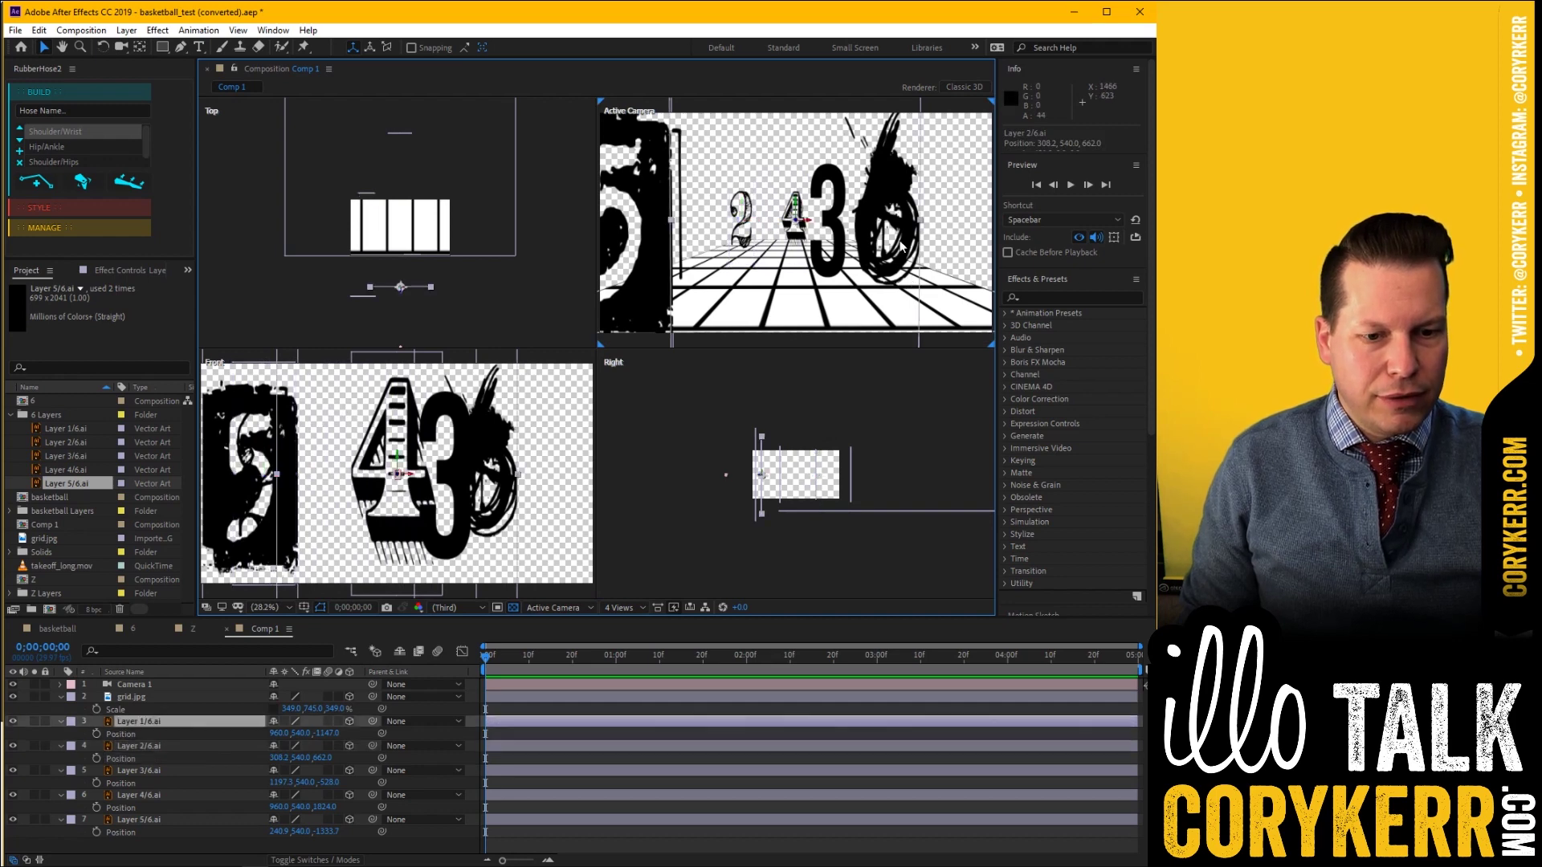
{"action": "mouse_move", "coordinate": [759, 482]}
{"action": "left_mouse_down"}
{"action": "mouse_move", "coordinate": [839, 489]}
{"action": "mouse_move", "coordinate": [736, 497]}
{"action": "left_mouse_up"}
Reposition Layer 5/6.ai deeper in the scene, lower and further left, to about X -319.1, Y 796, Z 90.3
{"action": "left_click", "coordinate": [757, 480]}
{"action": "left_click", "coordinate": [756, 485]}
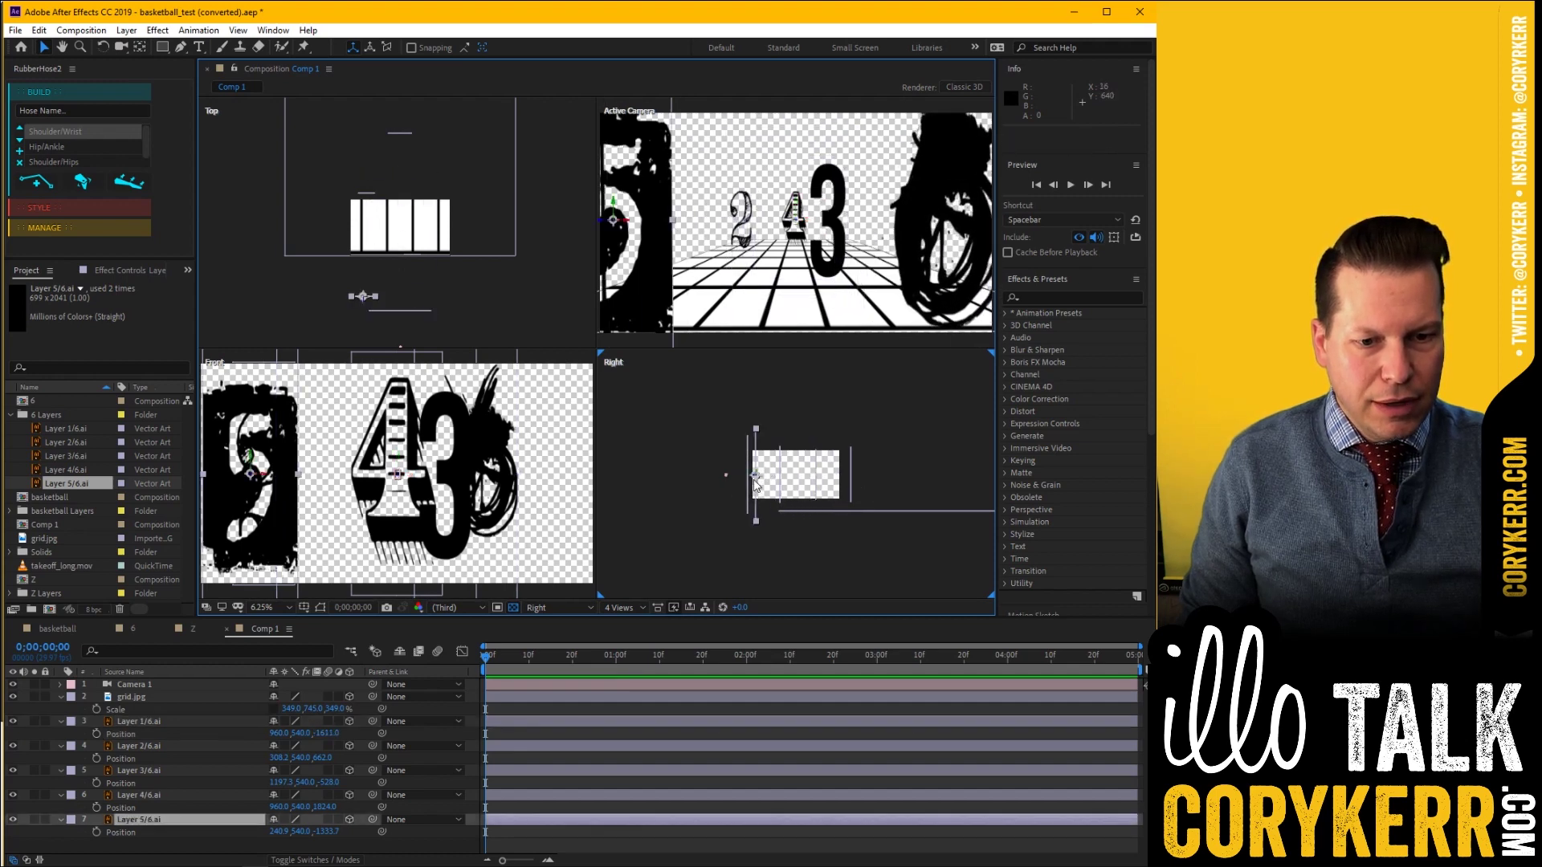
{"action": "left_click_drag", "start_coordinate": [755, 478], "coordinate": [817, 485]}
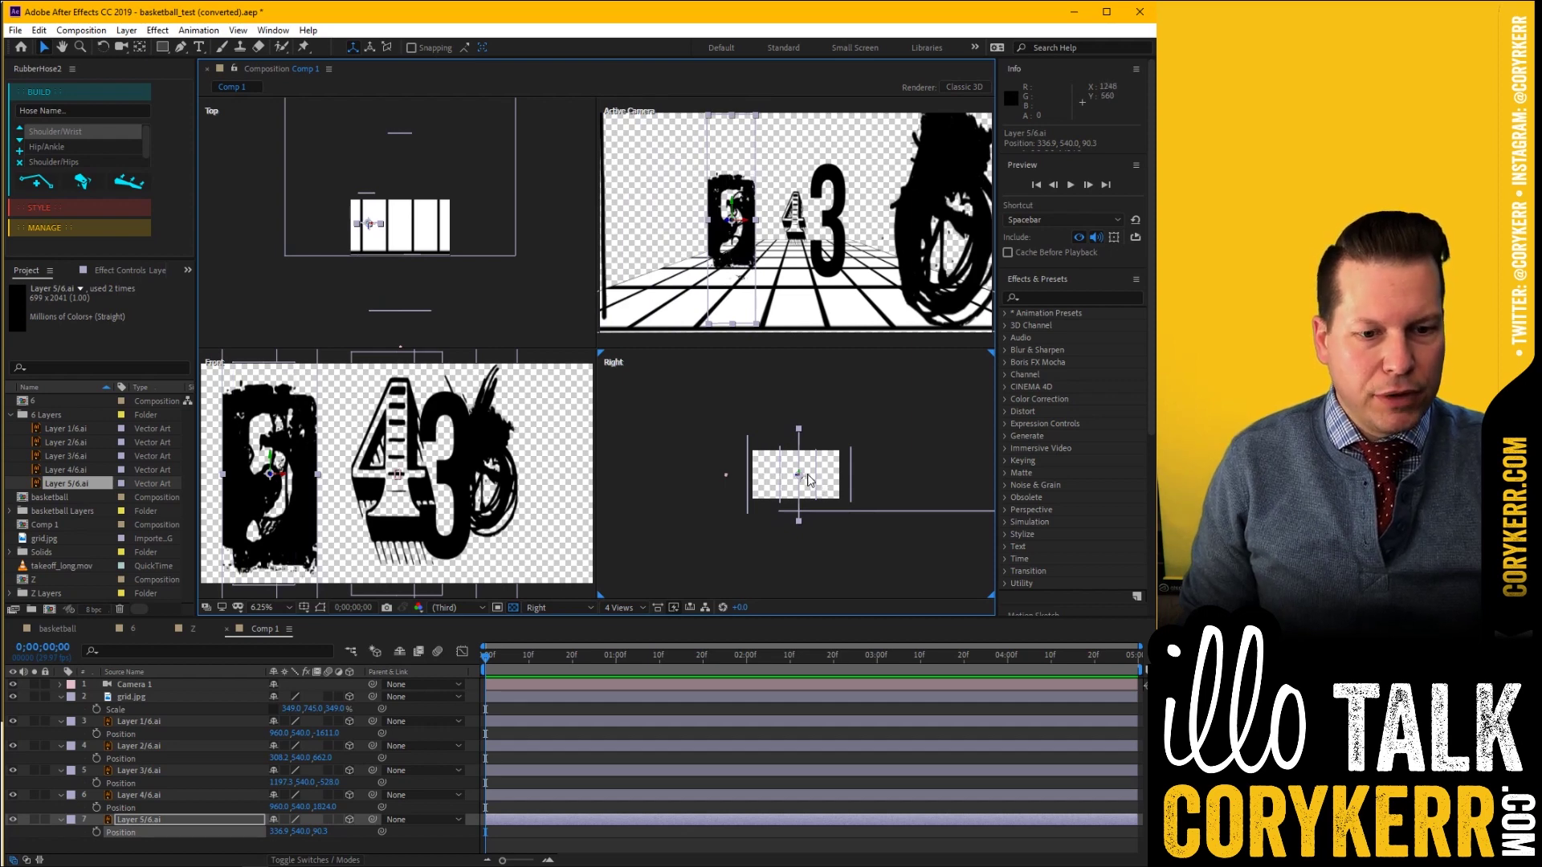
{"action": "left_click_drag", "start_coordinate": [799, 474], "coordinate": [806, 532]}
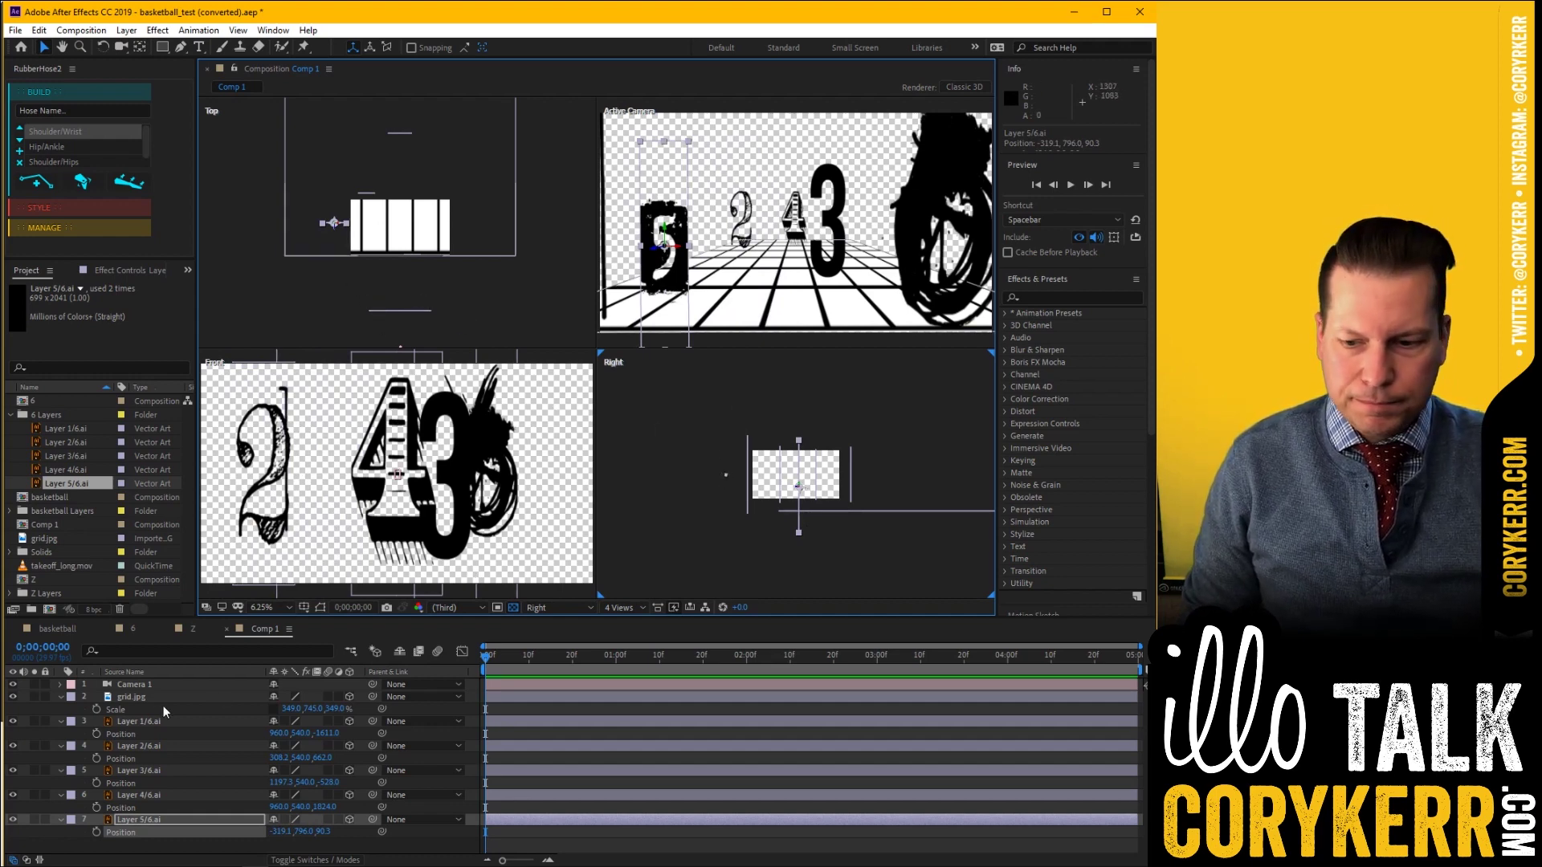
Move Camera 1 forward to about Z -1940 and shift its point of interest to about 992.1, 627.5, -1060
{"action": "left_click", "coordinate": [136, 685]}
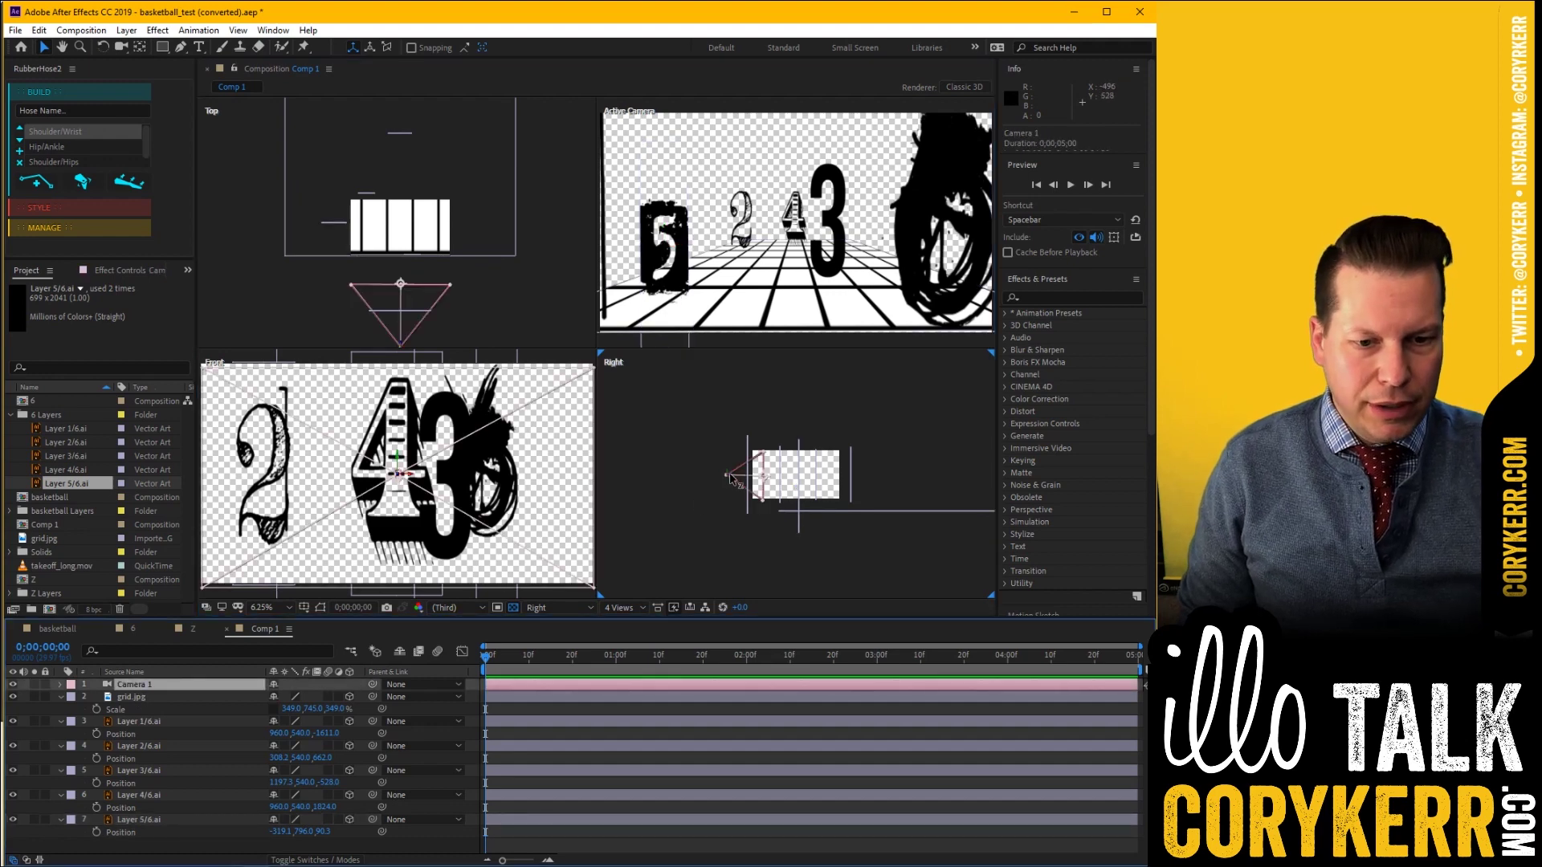
{"action": "left_click_drag", "start_coordinate": [732, 479], "coordinate": [683, 586]}
{"action": "left_click_drag", "start_coordinate": [581, 588], "coordinate": [755, 590]}
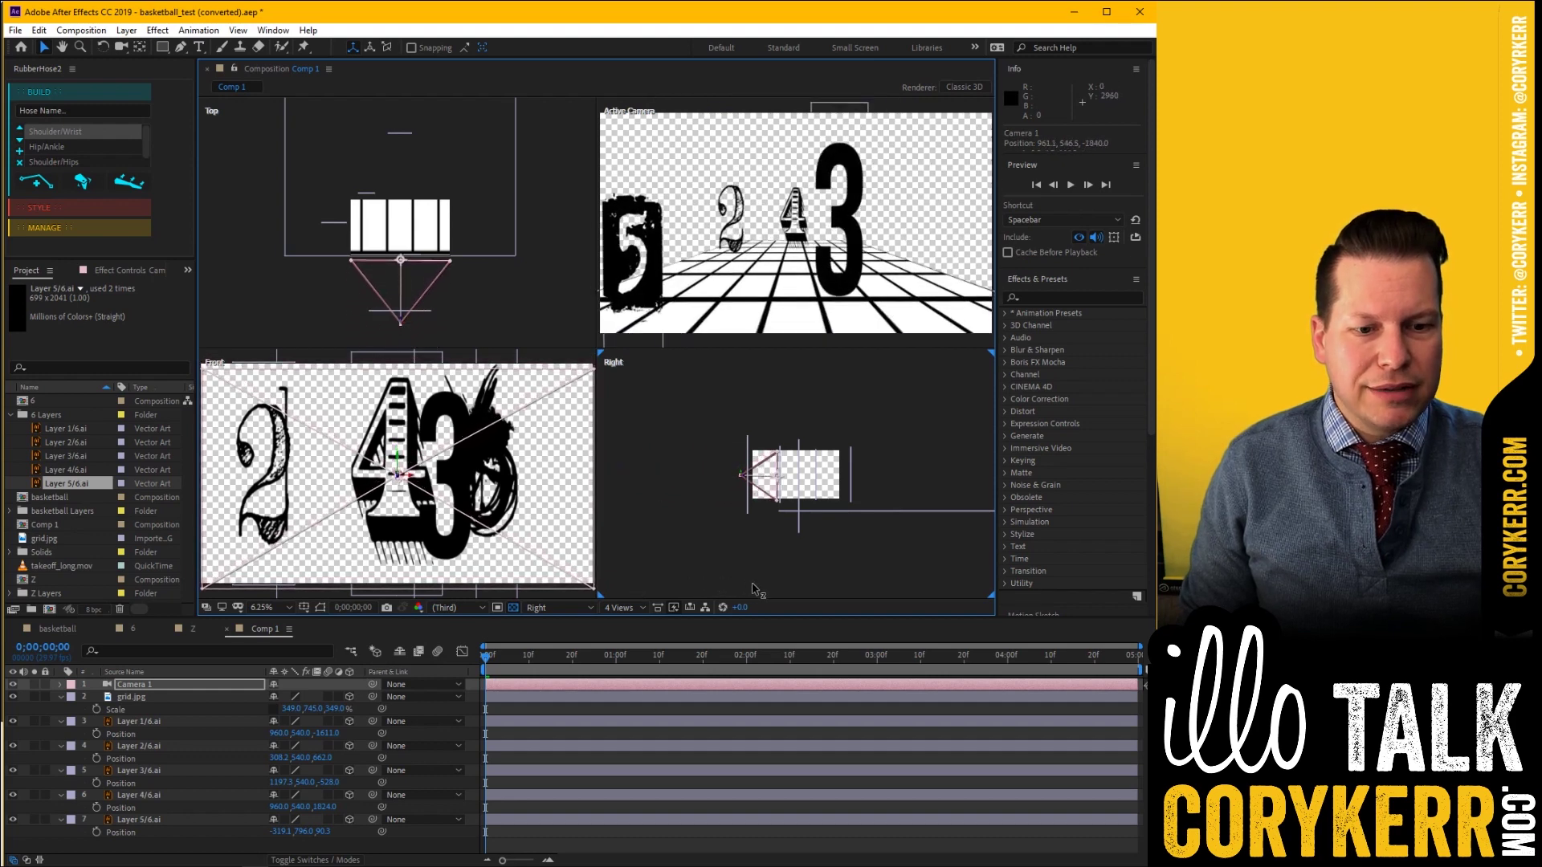
{"action": "left_click_drag", "start_coordinate": [777, 481], "coordinate": [778, 485]}
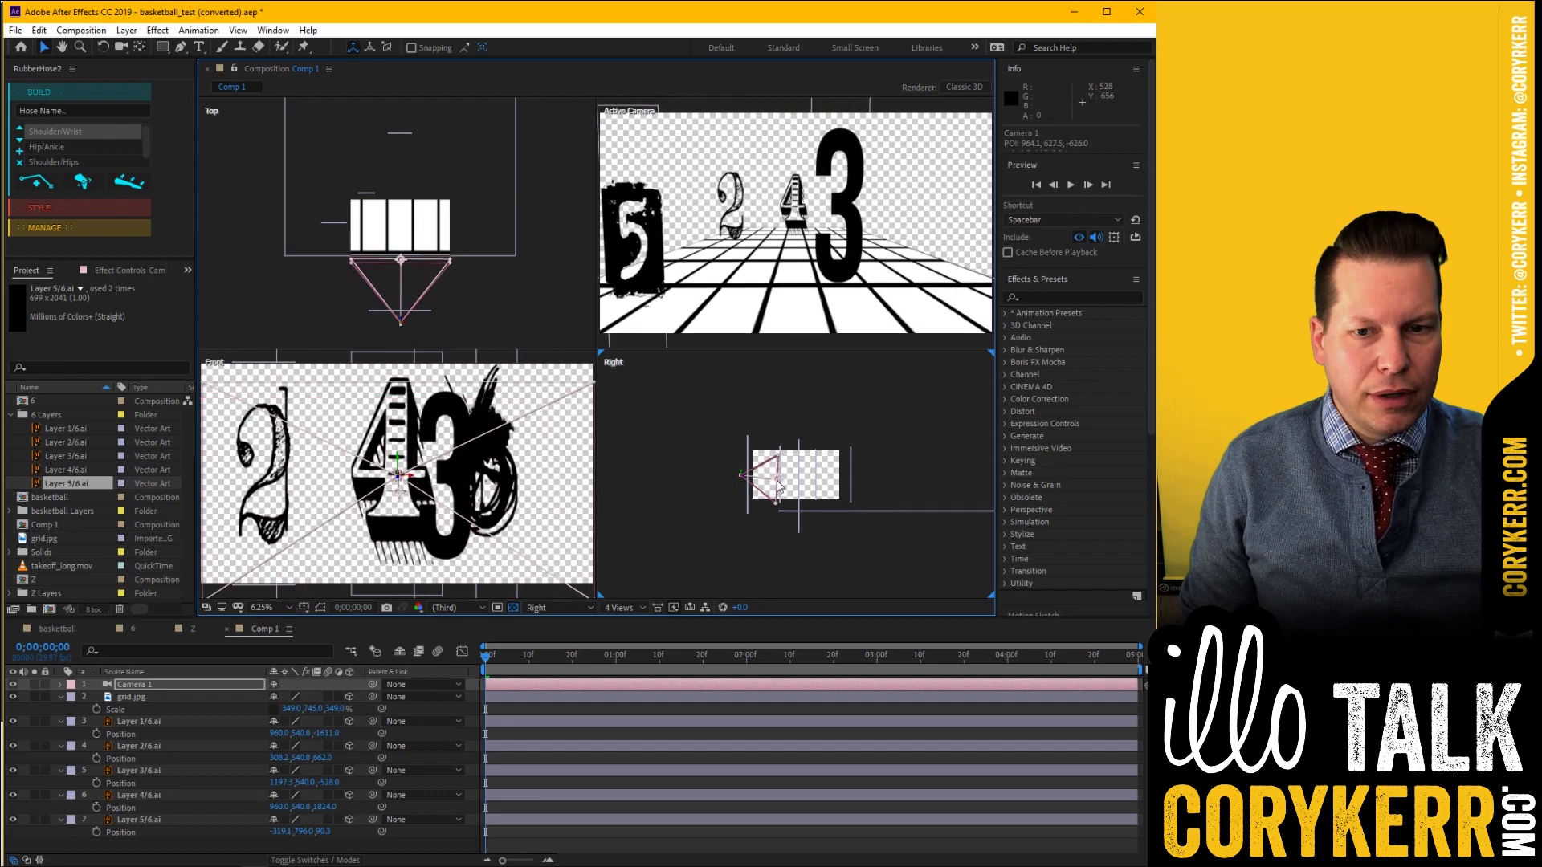
{"action": "mouse_move", "coordinate": [401, 261]}
{"action": "left_mouse_down"}
{"action": "mouse_move", "coordinate": [414, 277]}
{"action": "mouse_move", "coordinate": [370, 281]}
{"action": "mouse_move", "coordinate": [403, 283]}
{"action": "left_mouse_up"}
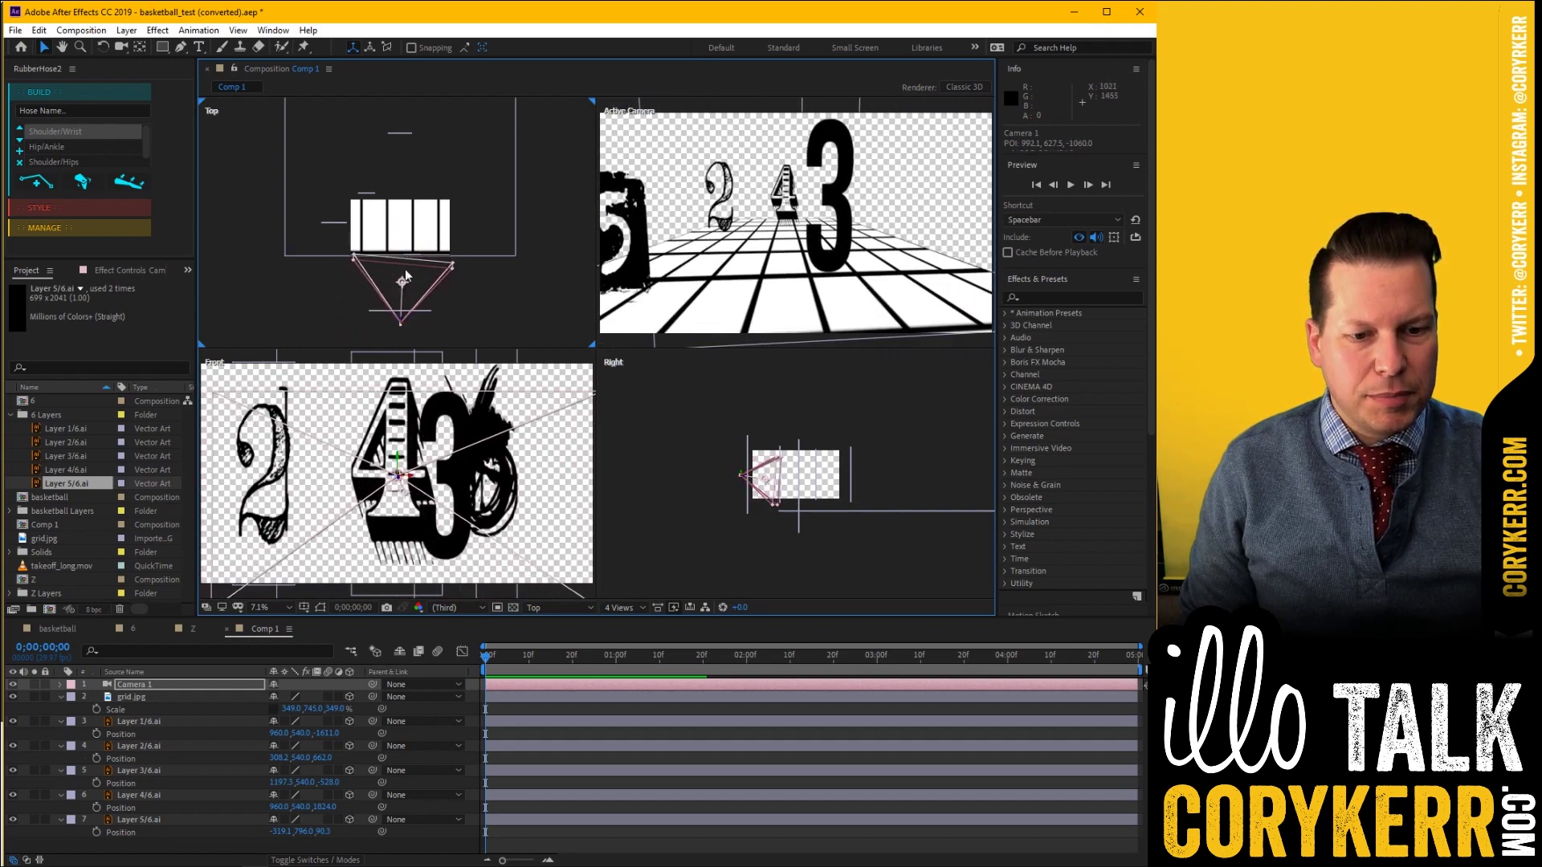
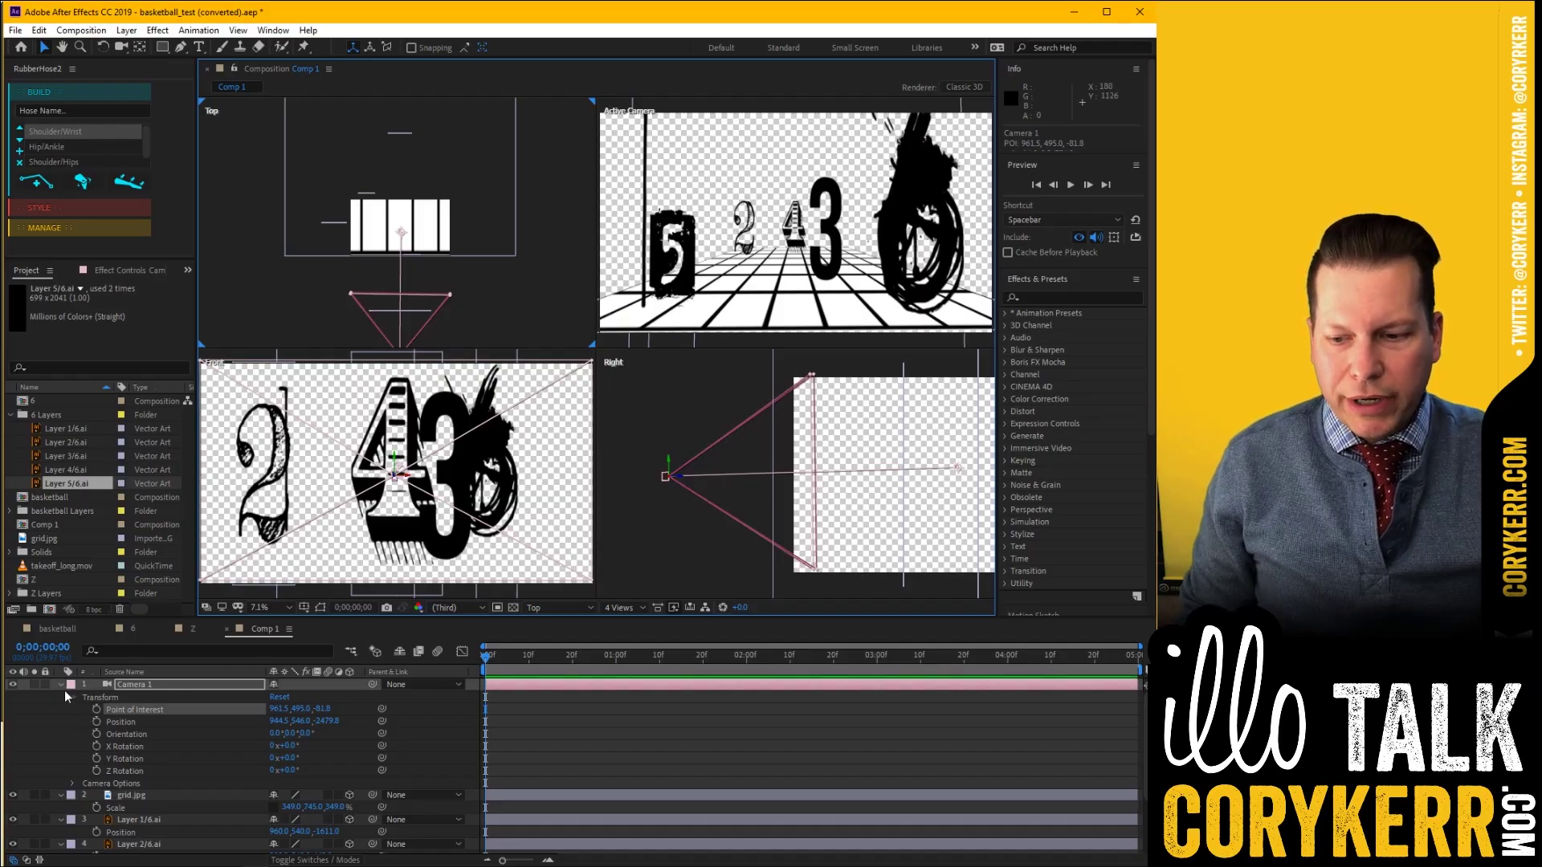
Collapse the properties of Camera 1, grid.jpg and all five .ai layers, and leave no layer selected
{"action": "left_click", "coordinate": [61, 684]}
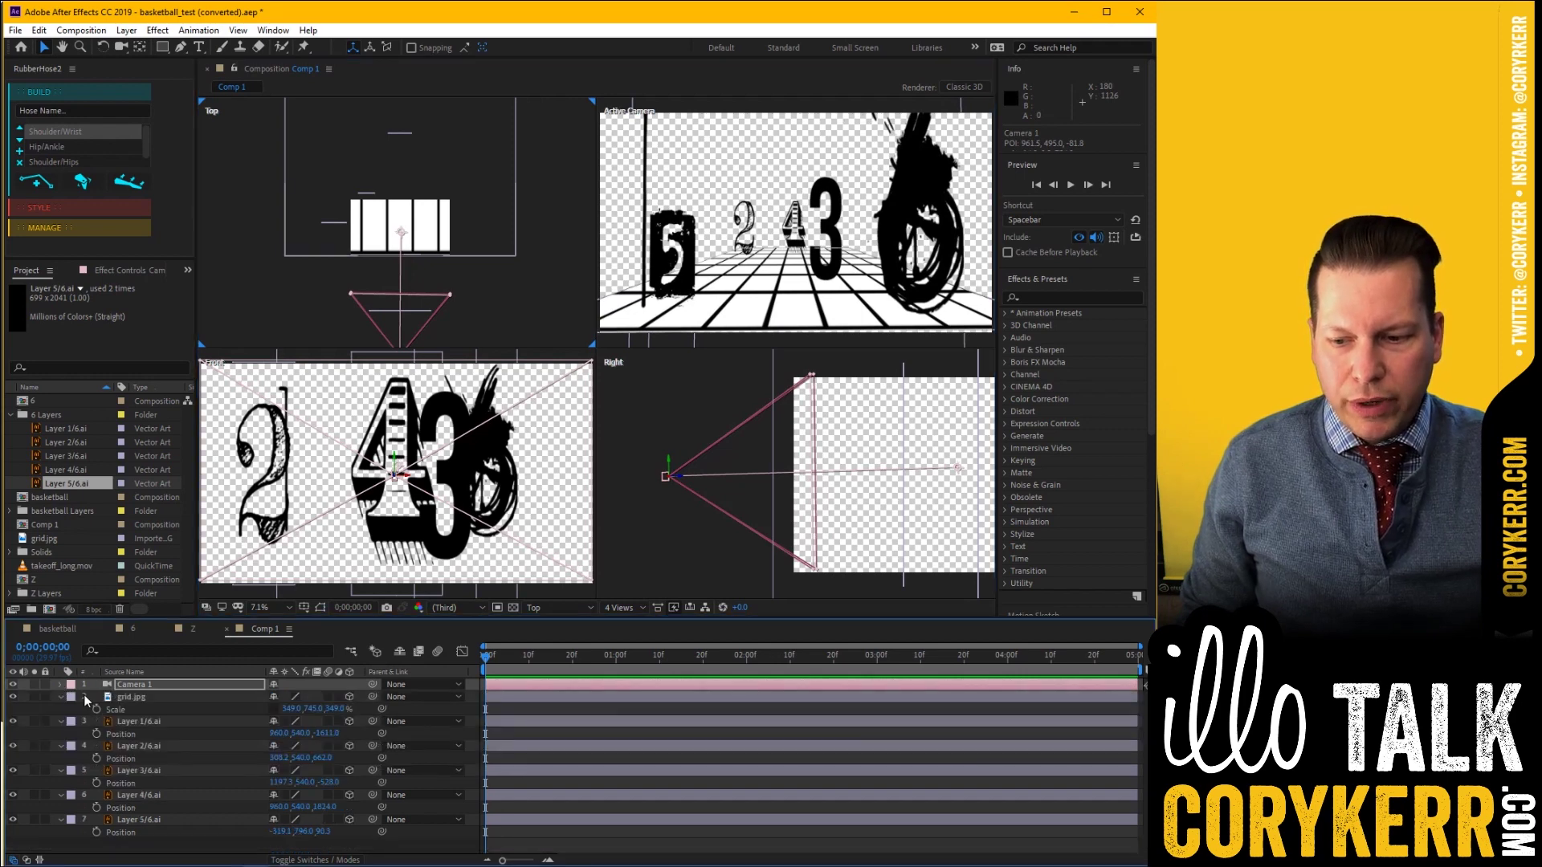
{"action": "left_click", "coordinate": [119, 697]}
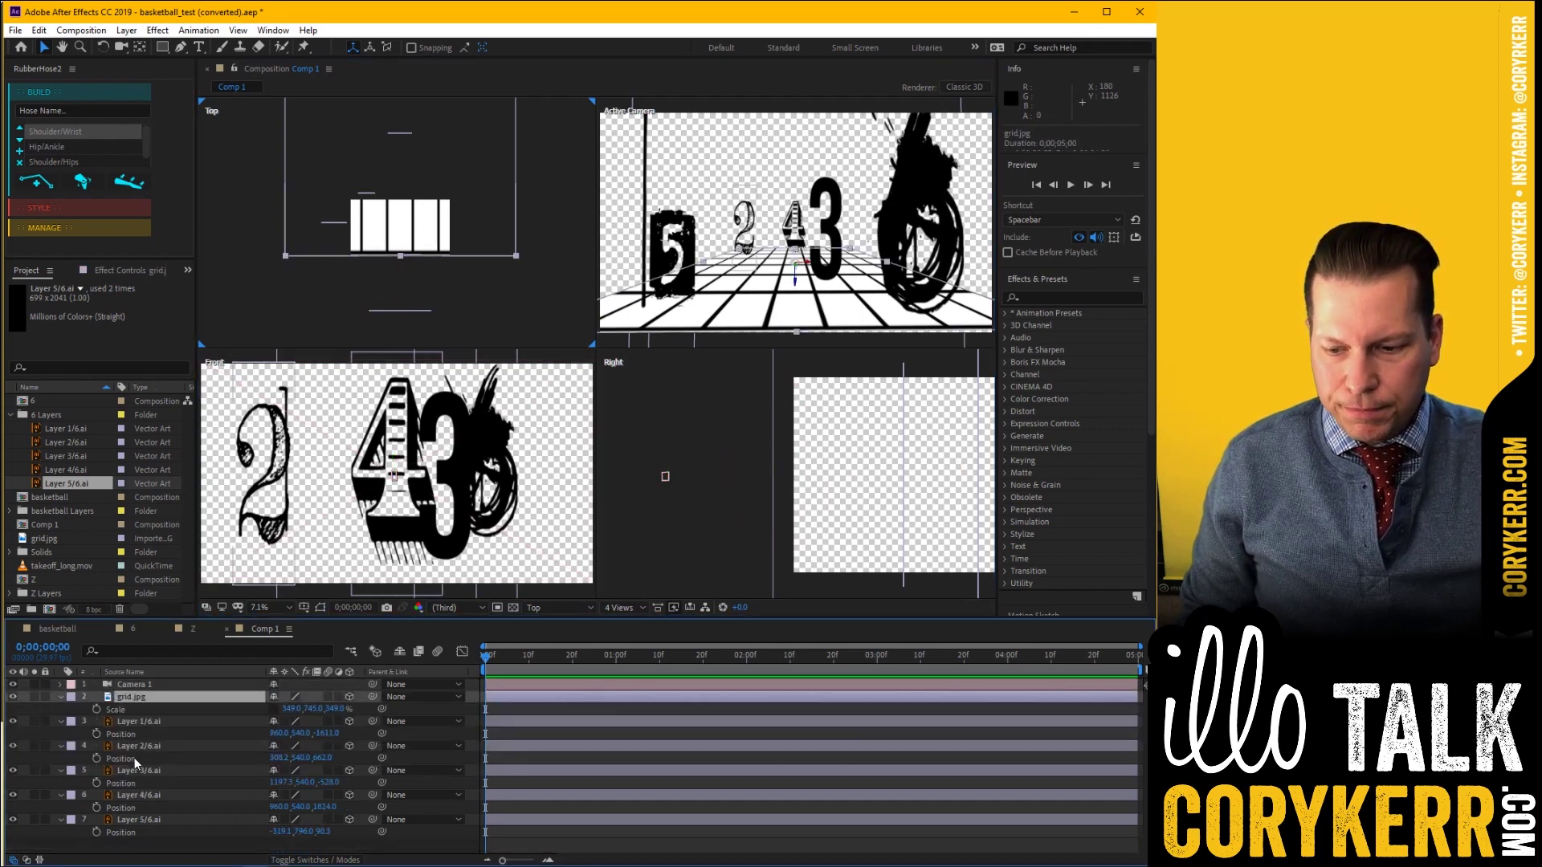
{"action": "left_click", "coordinate": [148, 819], "text": "shift"}
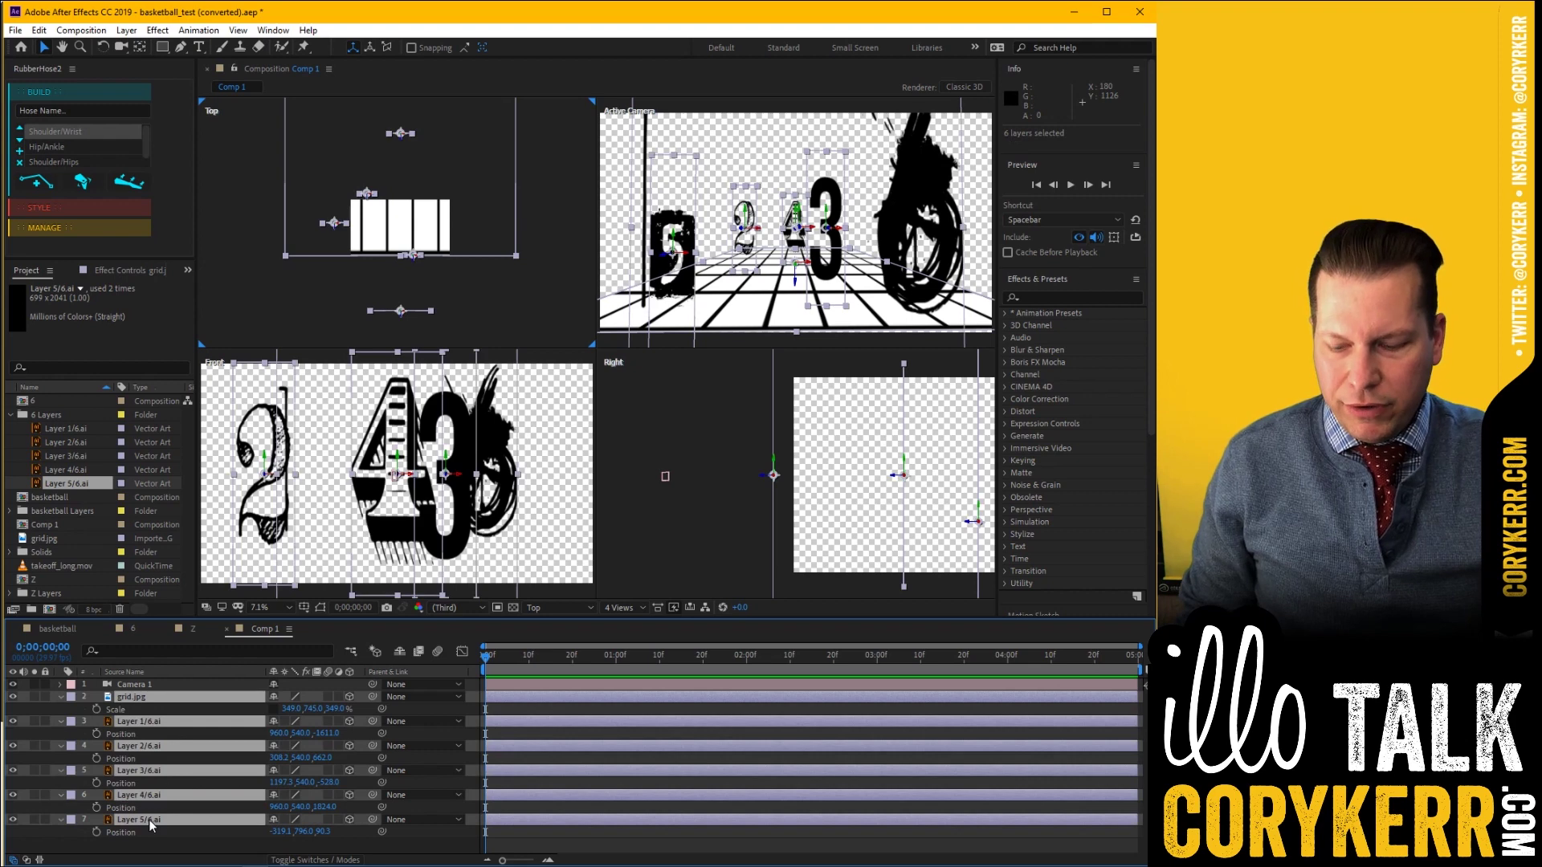
{"action": "key", "text": "ctrl+grave"}
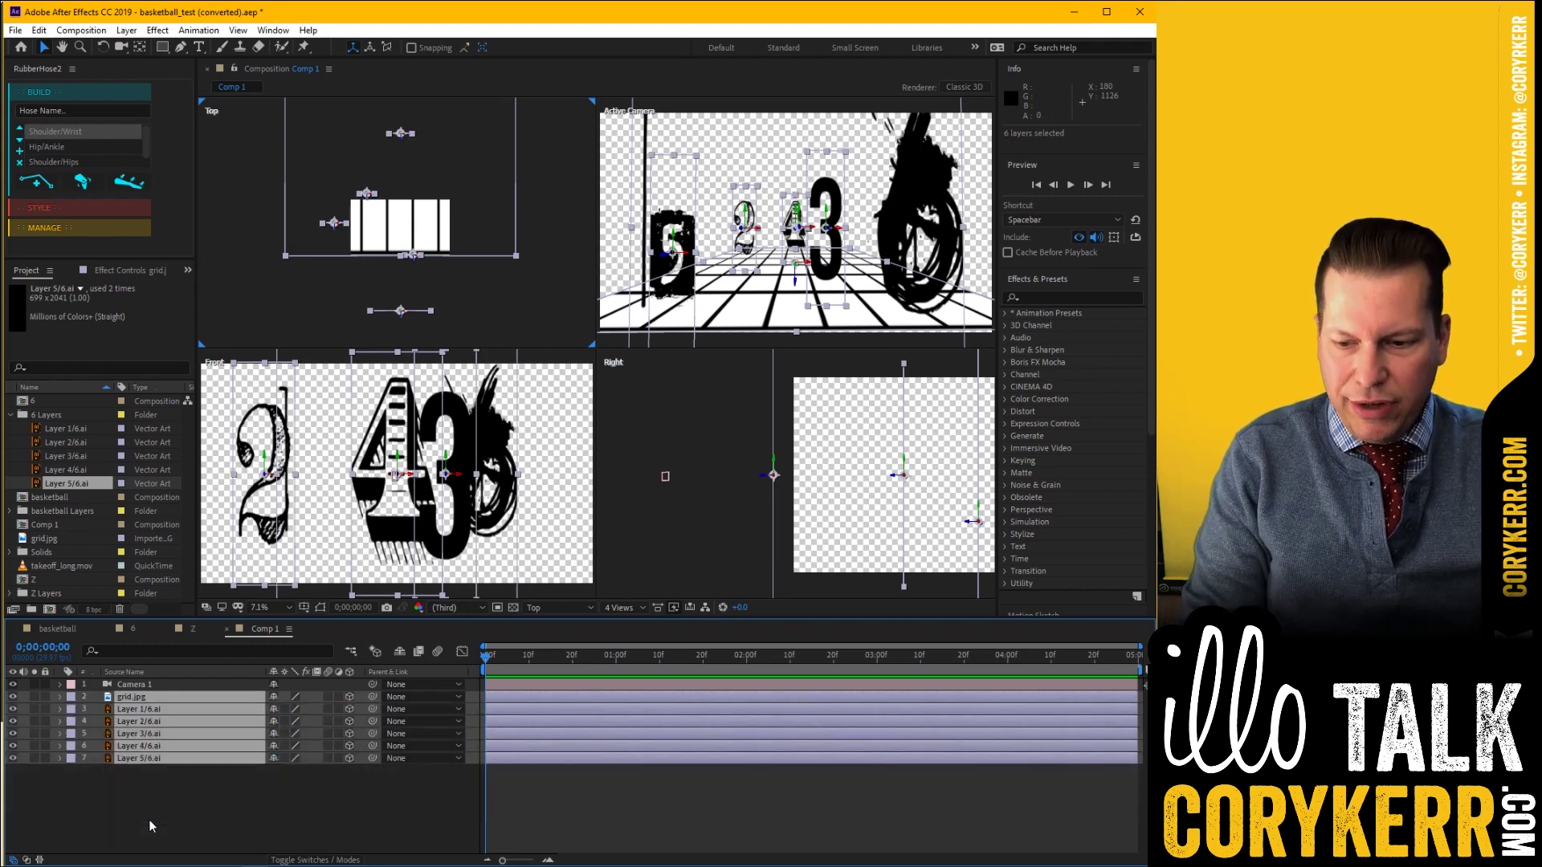
{"action": "left_click", "coordinate": [148, 800]}
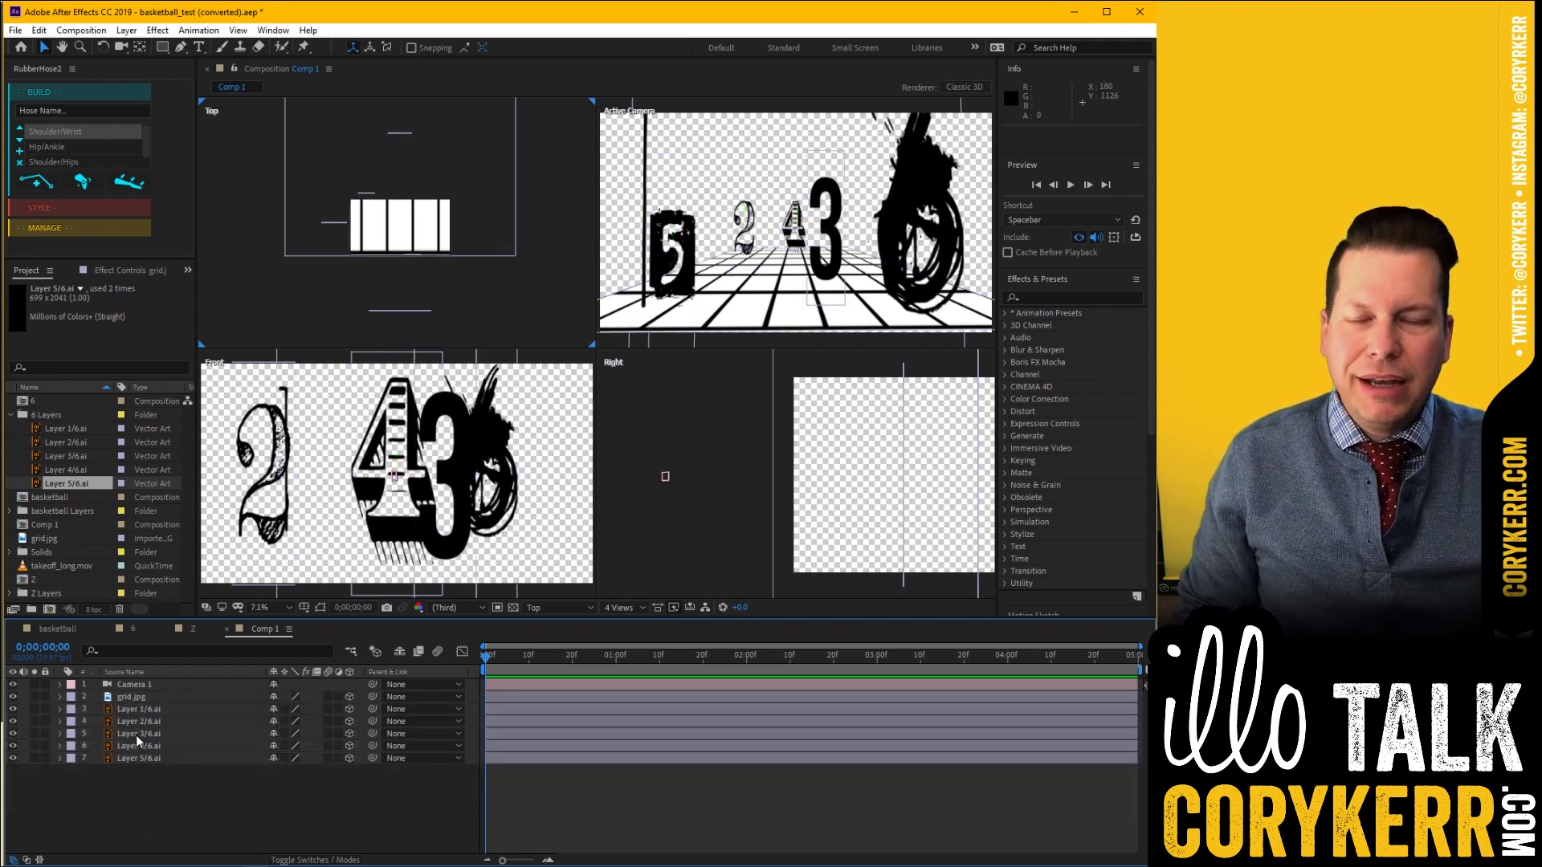
Add a null object above Camera 1, reveal its Position, and make it a 3D layer
{"action": "left_click", "coordinate": [132, 685]}
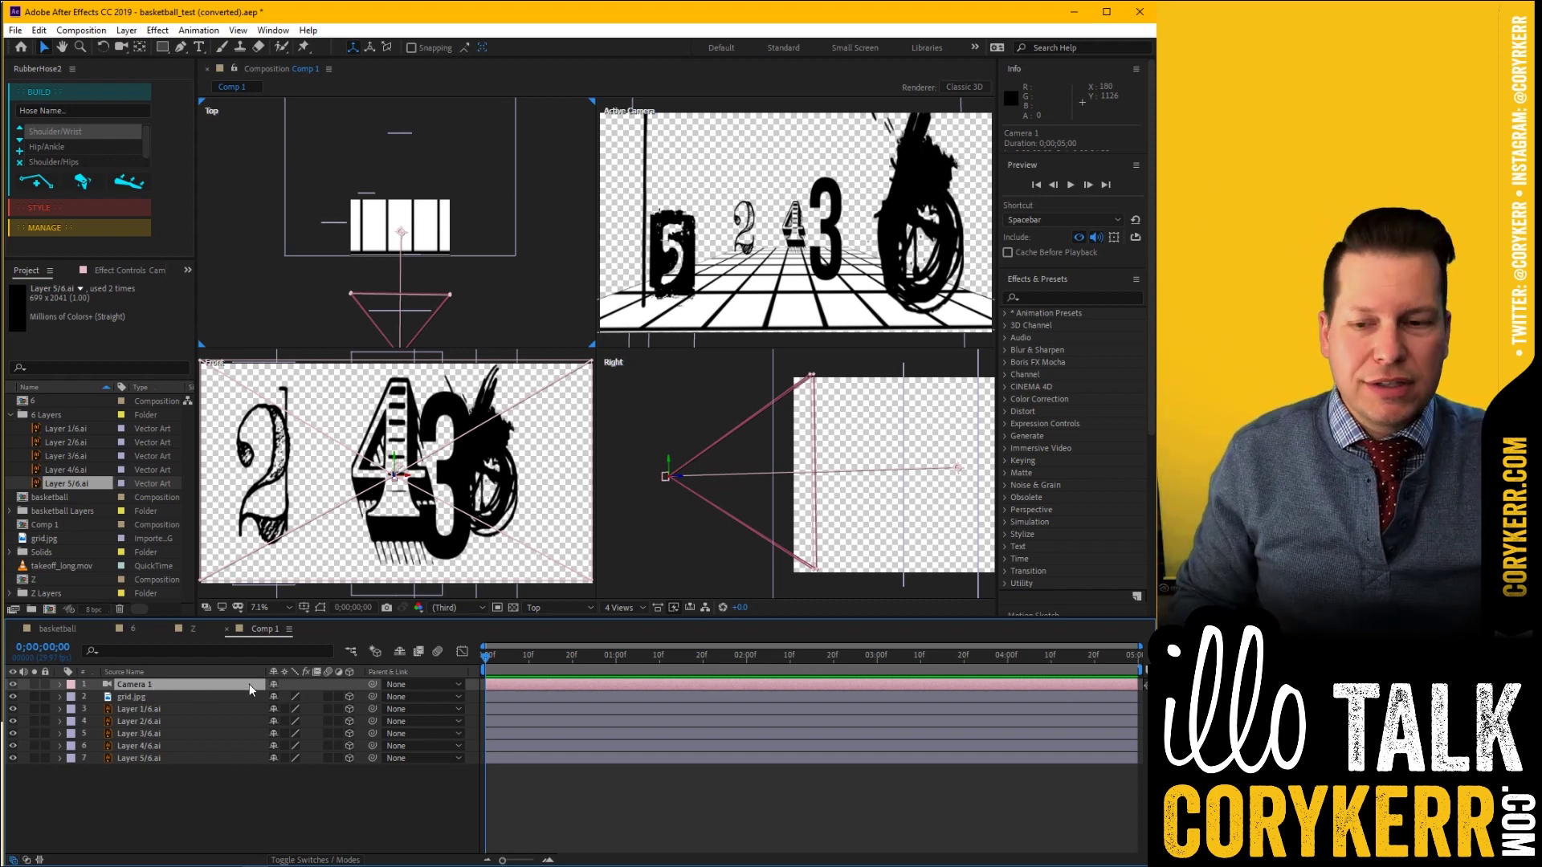
{"action": "left_click", "coordinate": [126, 30]}
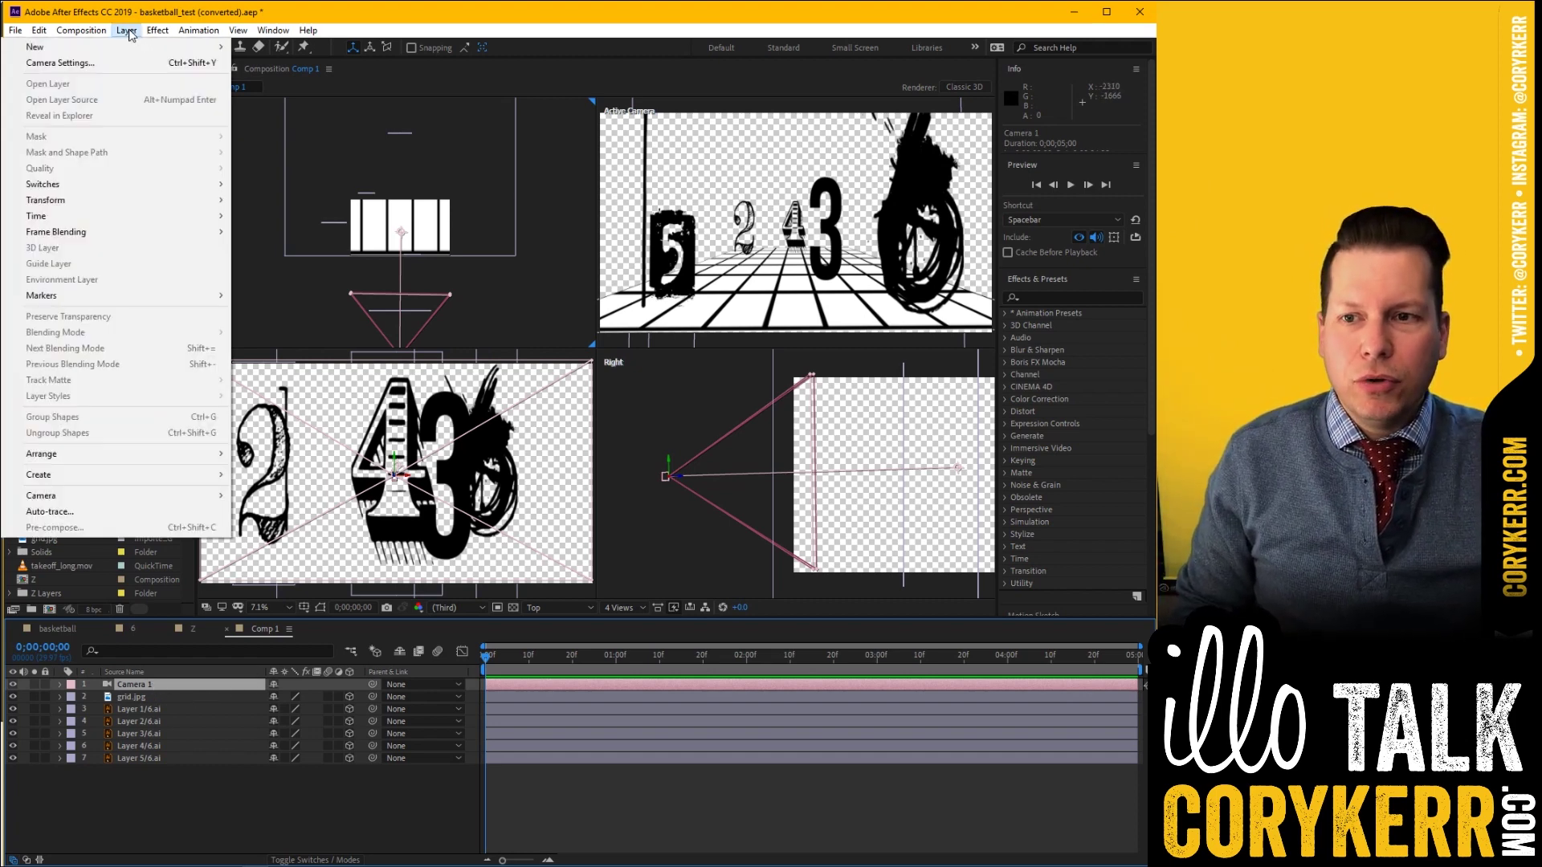
{"action": "mouse_move", "coordinate": [130, 52]}
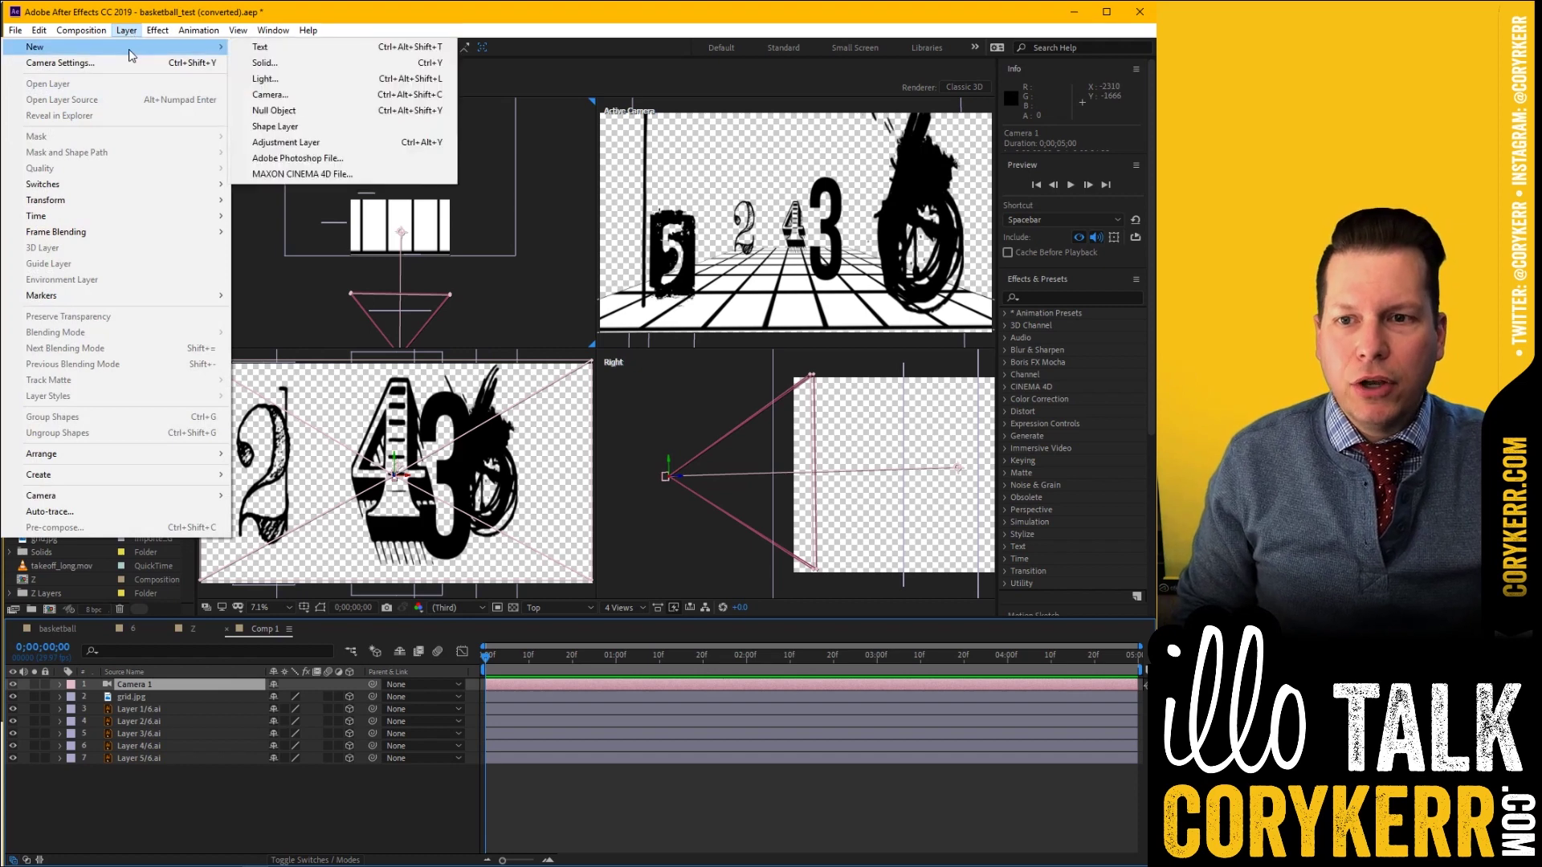
{"action": "left_click", "coordinate": [294, 111]}
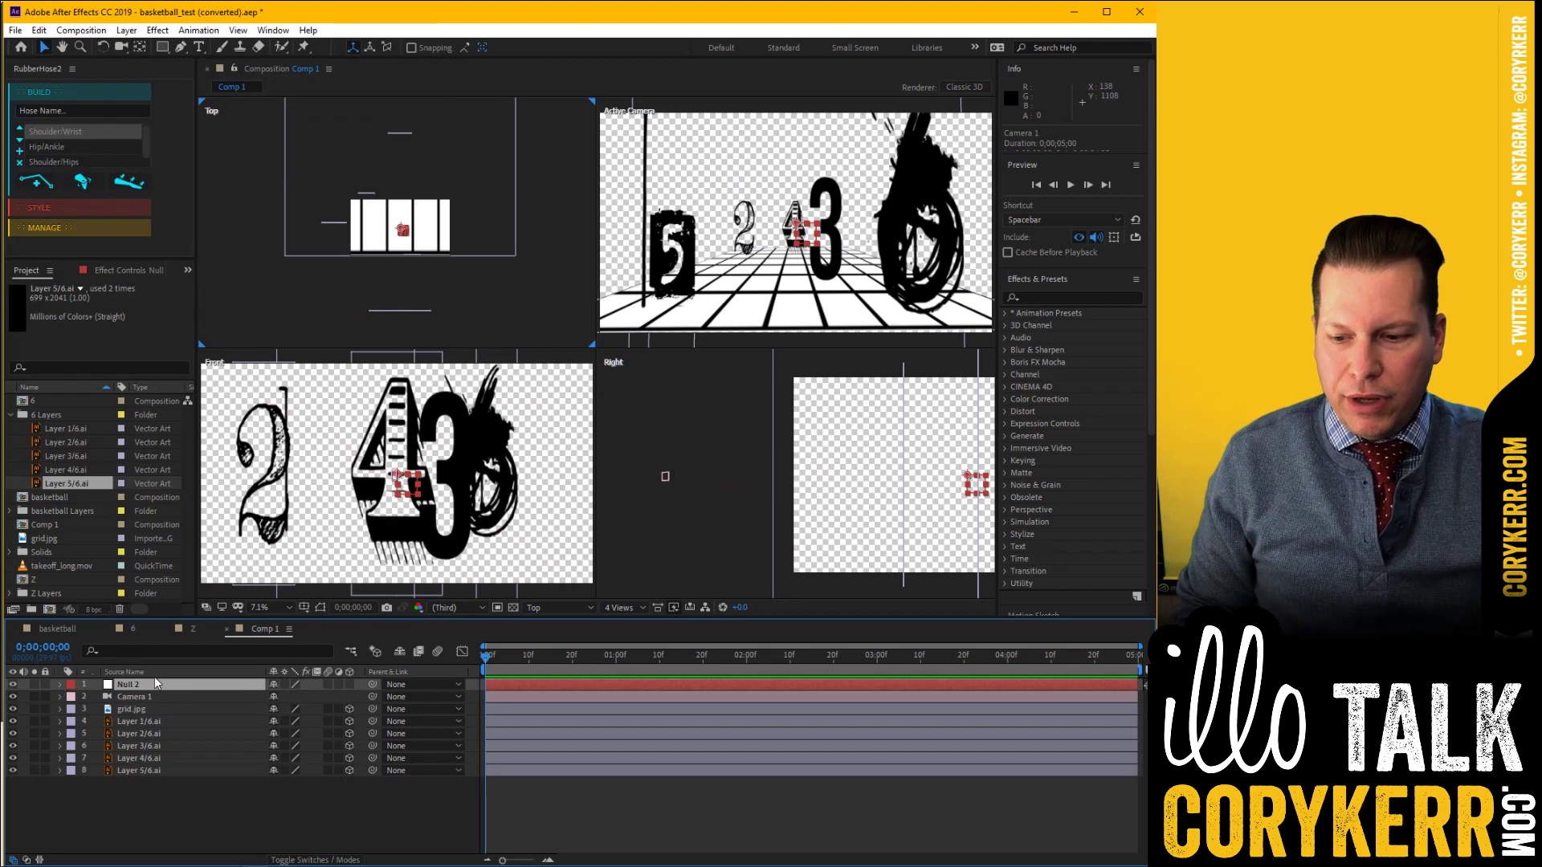
{"action": "key", "text": "p"}
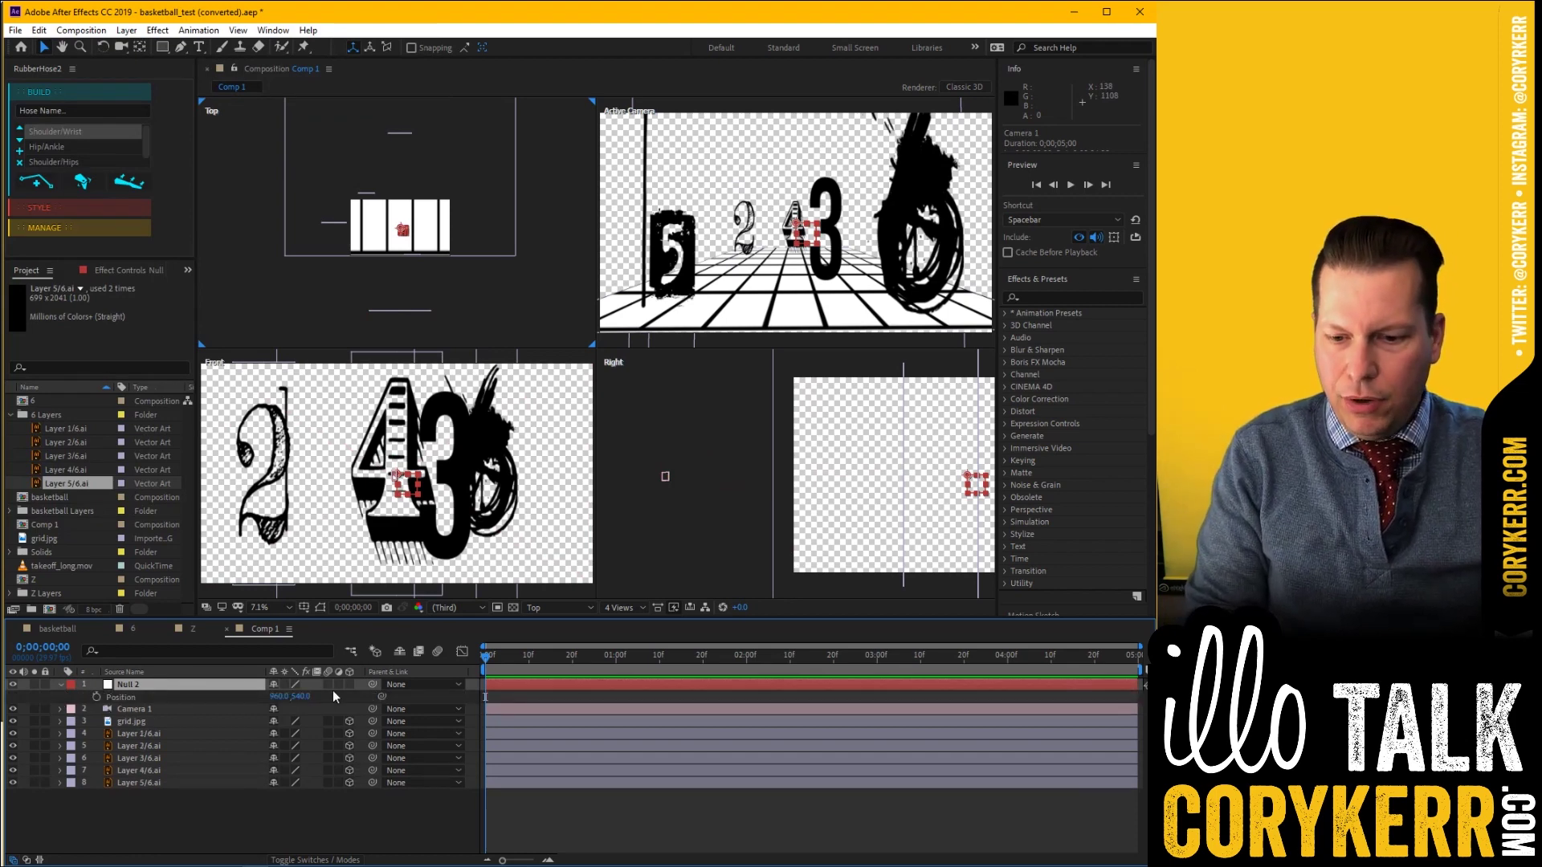
{"action": "left_click", "coordinate": [349, 684]}
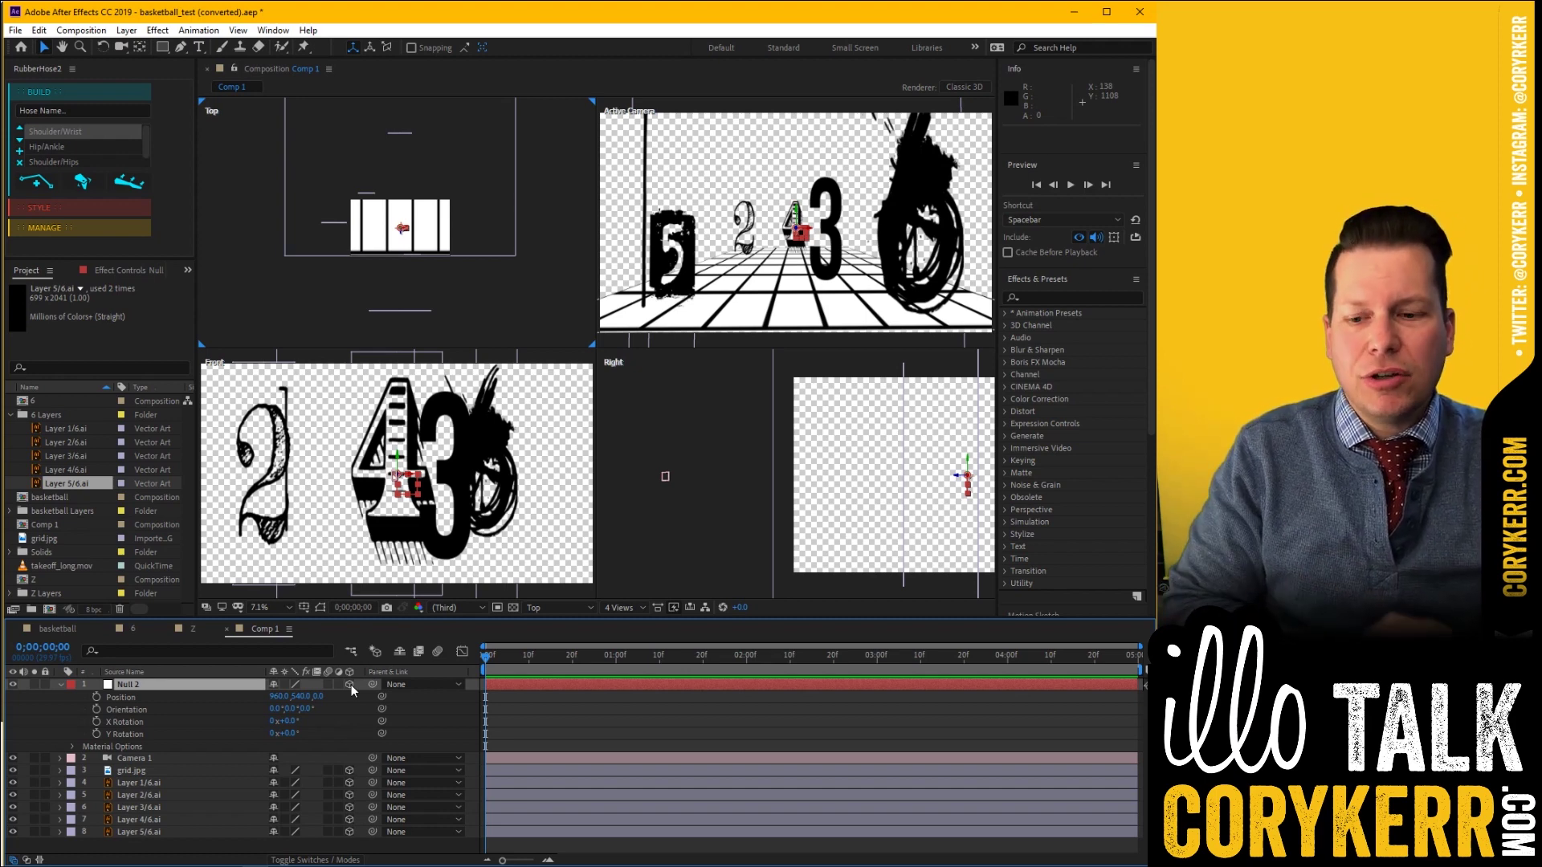
Link Camera 1's Point of Interest to Null 2's Position with the pick whip, and change the null's Y position to 555
{"action": "left_click", "coordinate": [61, 758]}
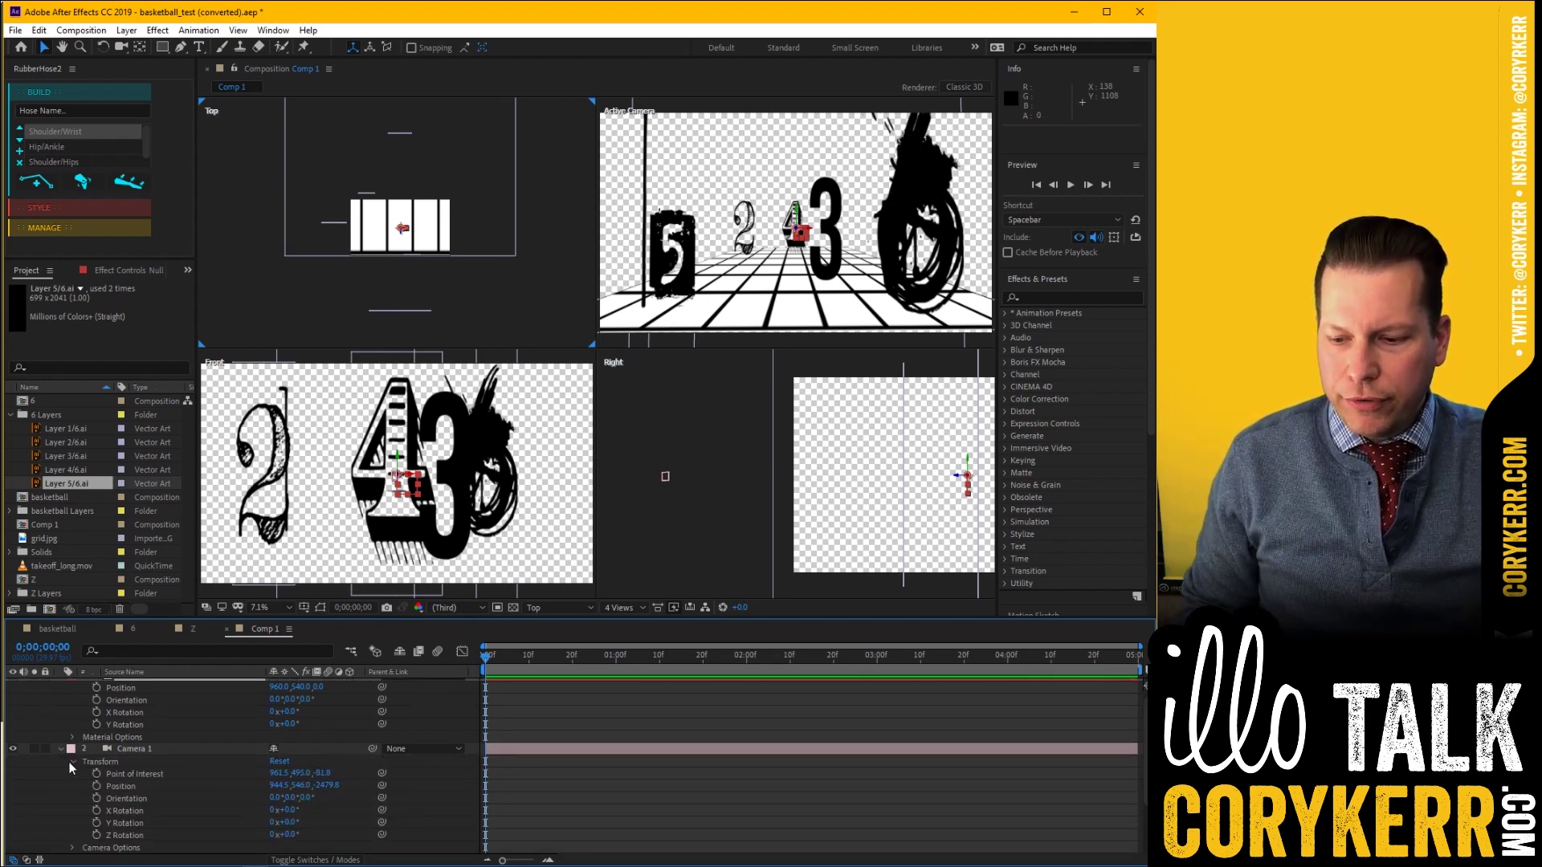
{"action": "left_click", "coordinate": [150, 775]}
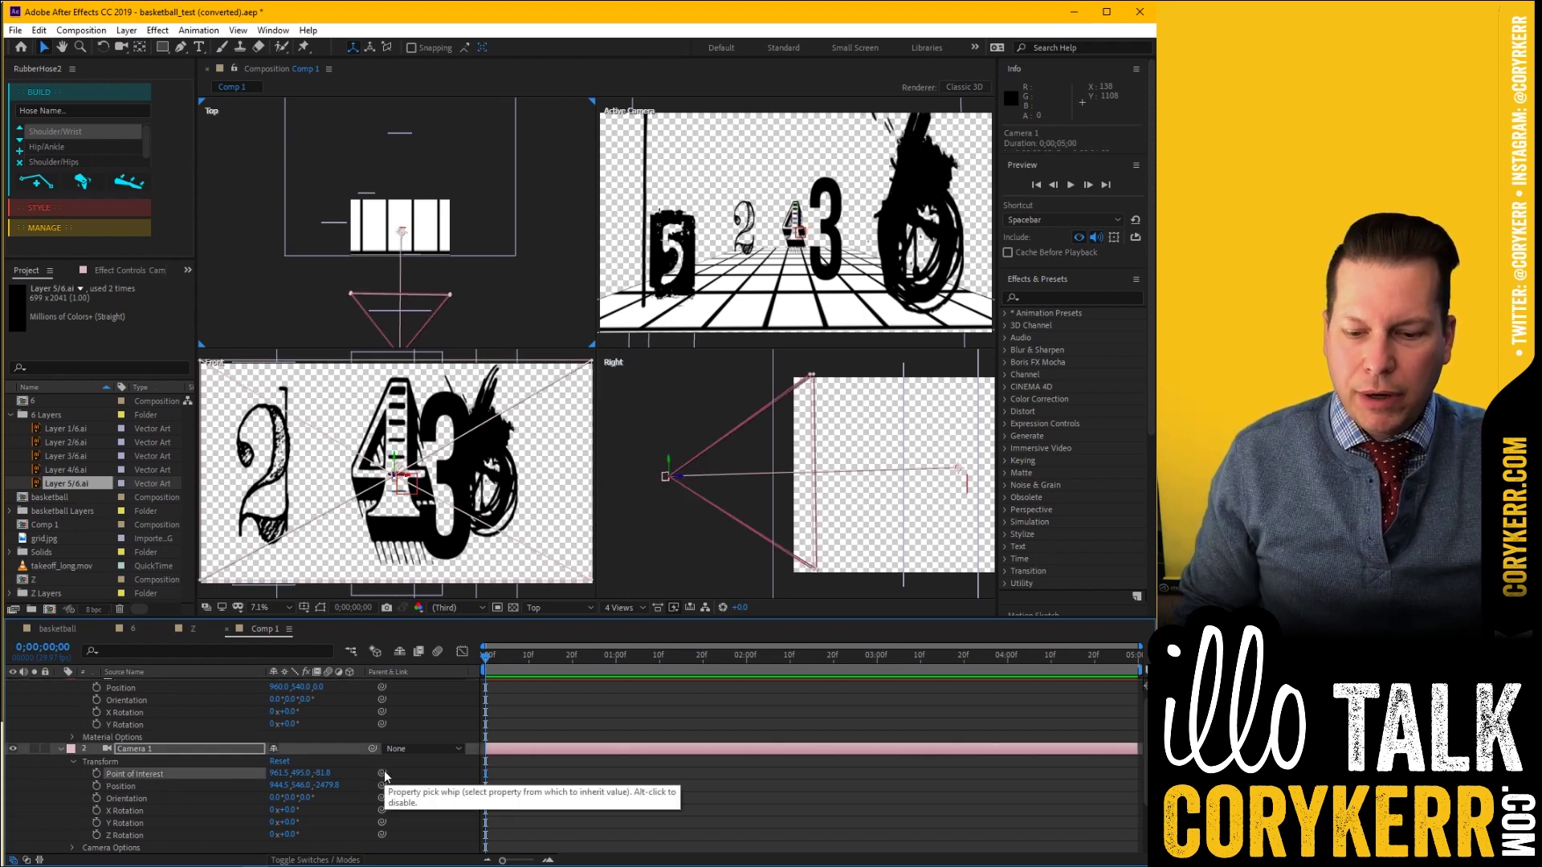
{"action": "left_click_drag", "start_coordinate": [385, 776], "coordinate": [182, 697]}
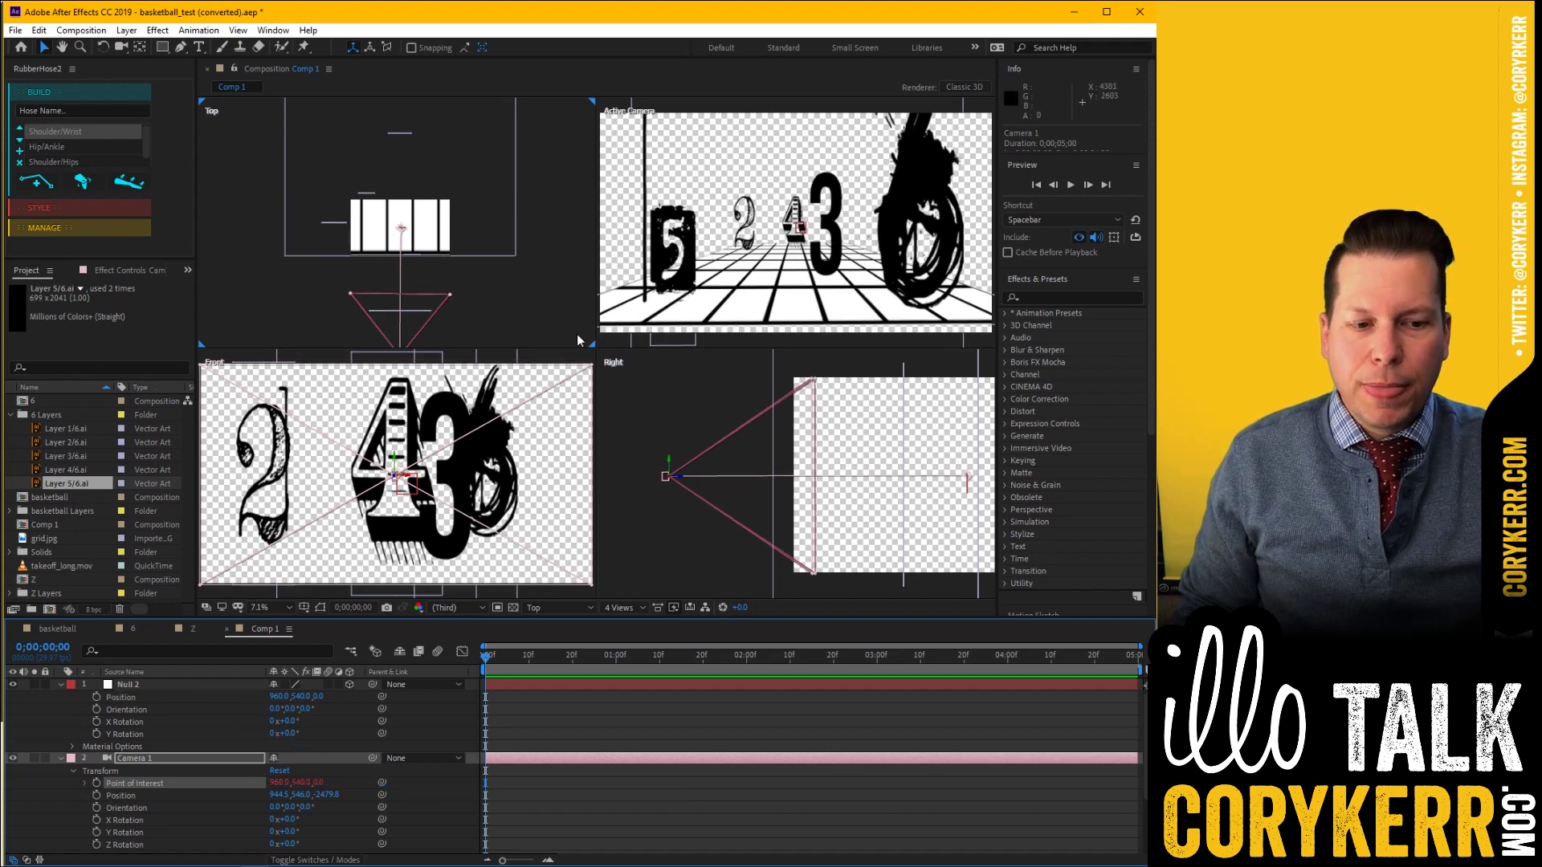
{"action": "mouse_move", "coordinate": [301, 696]}
{"action": "left_mouse_down"}
{"action": "mouse_move", "coordinate": [485, 700]}
{"action": "mouse_move", "coordinate": [305, 710]}
{"action": "left_mouse_up"}
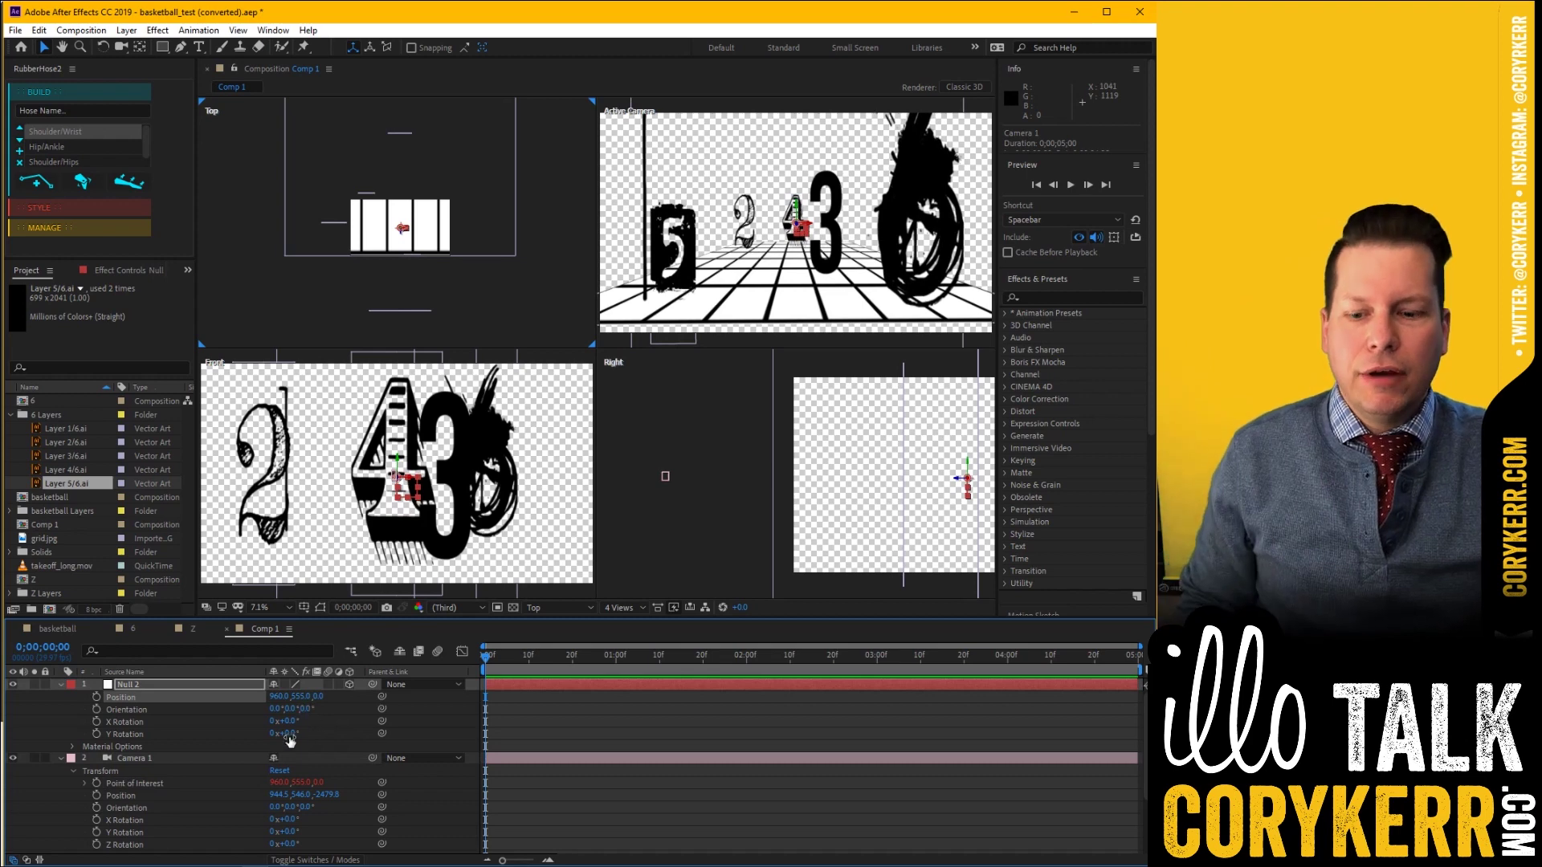
Keyframe Camera 1's Position at the start, and at 0;00;01;00 move the camera to about 2515, 545, -2663
{"action": "left_click", "coordinate": [119, 796]}
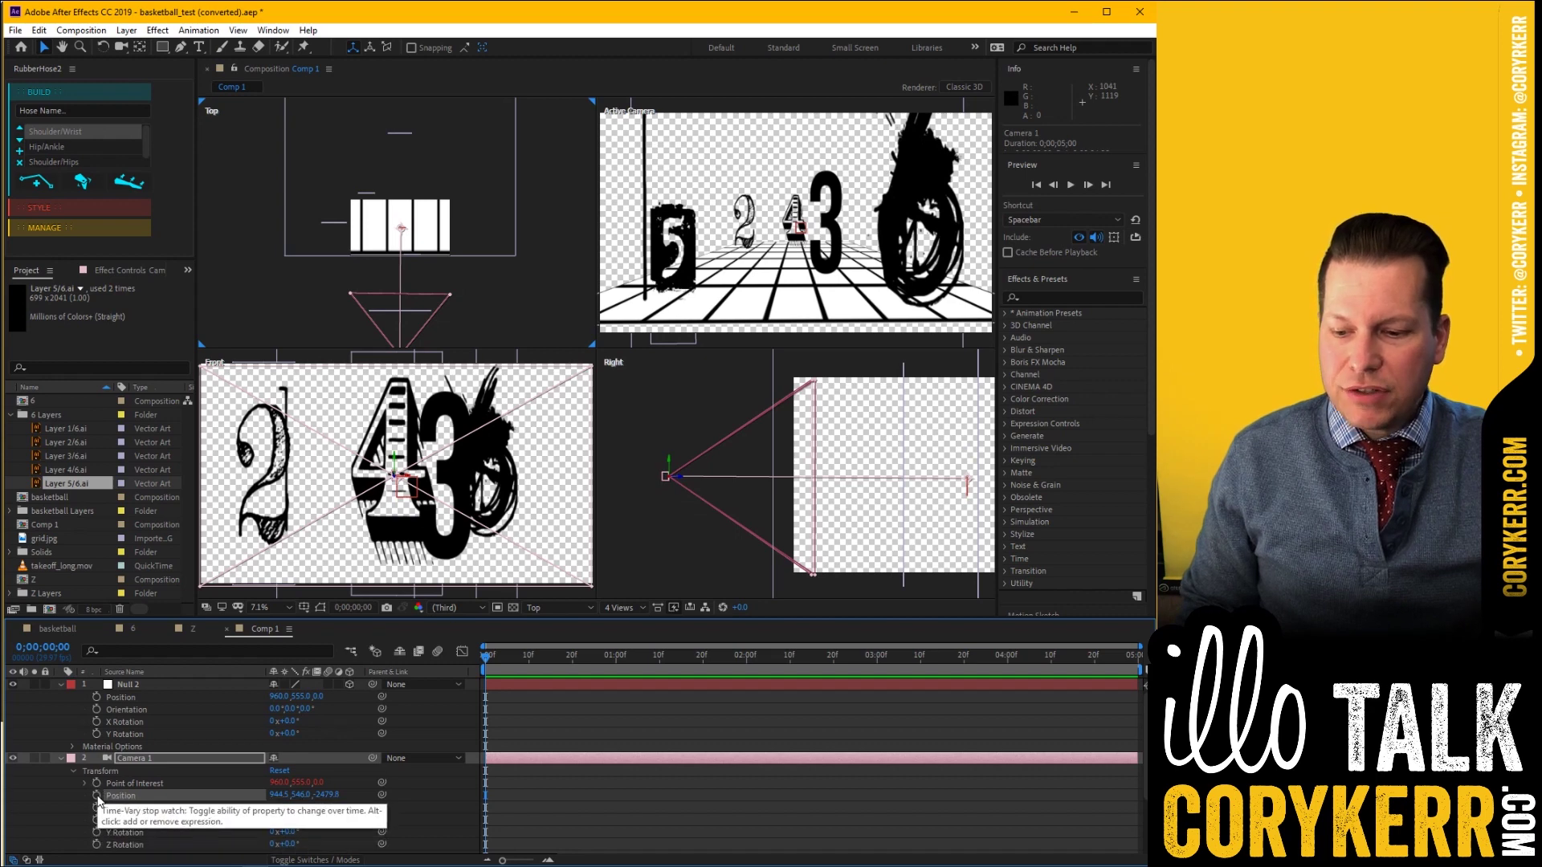
{"action": "left_click", "coordinate": [96, 794]}
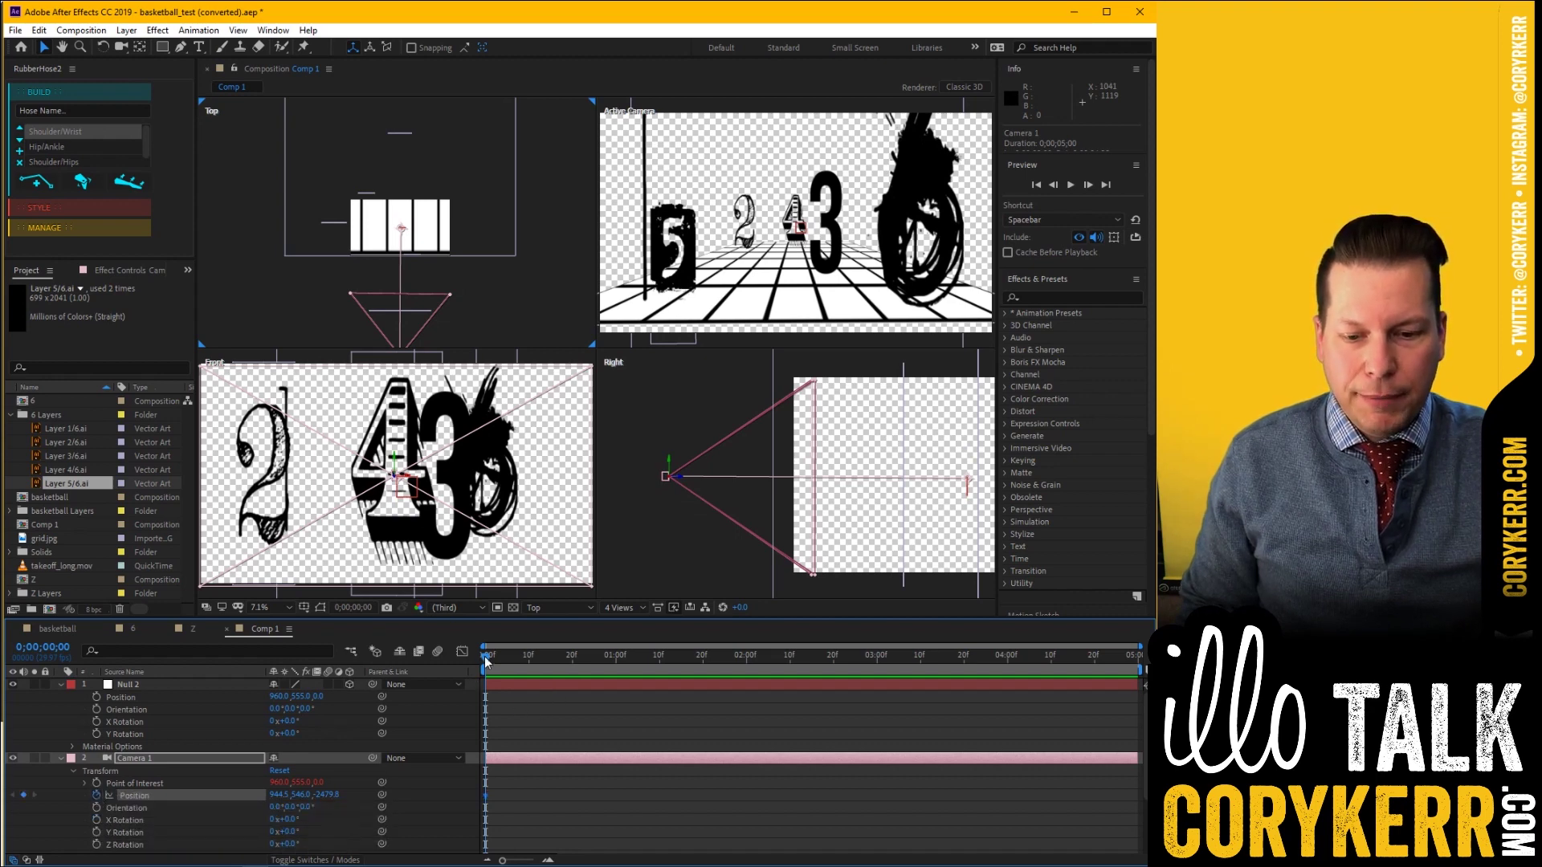
{"action": "left_click_drag", "start_coordinate": [485, 659], "coordinate": [617, 667]}
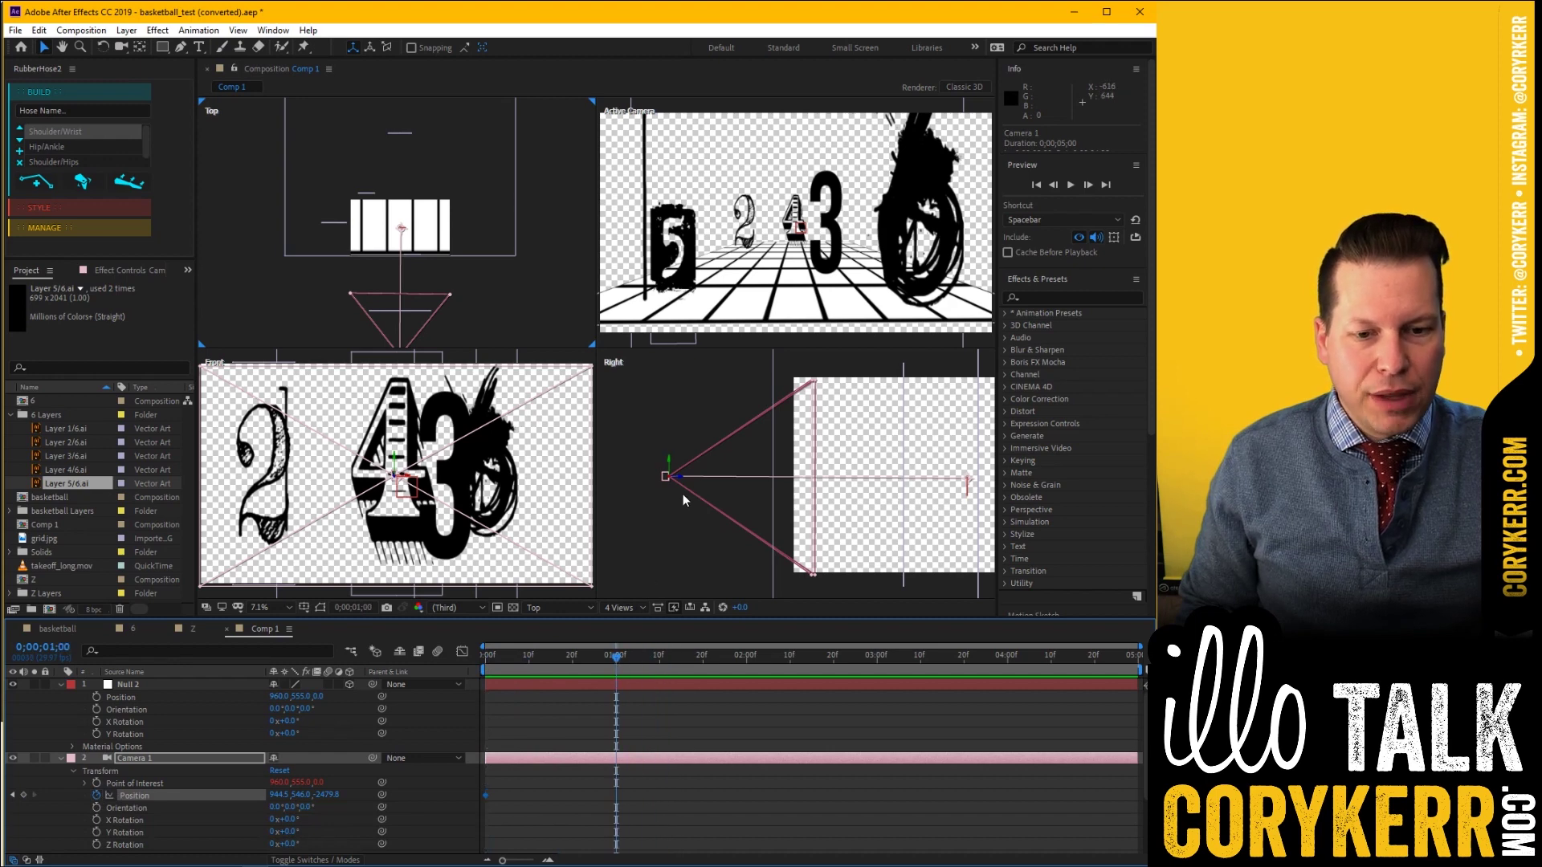
{"action": "left_click_drag", "start_coordinate": [673, 480], "coordinate": [967, 506]}
At 0;00;02;00, move Camera 1 to the opposite side of the scene, at about -1350.8, 550.9, -1998.2
{"action": "left_click_drag", "start_coordinate": [616, 660], "coordinate": [747, 666]}
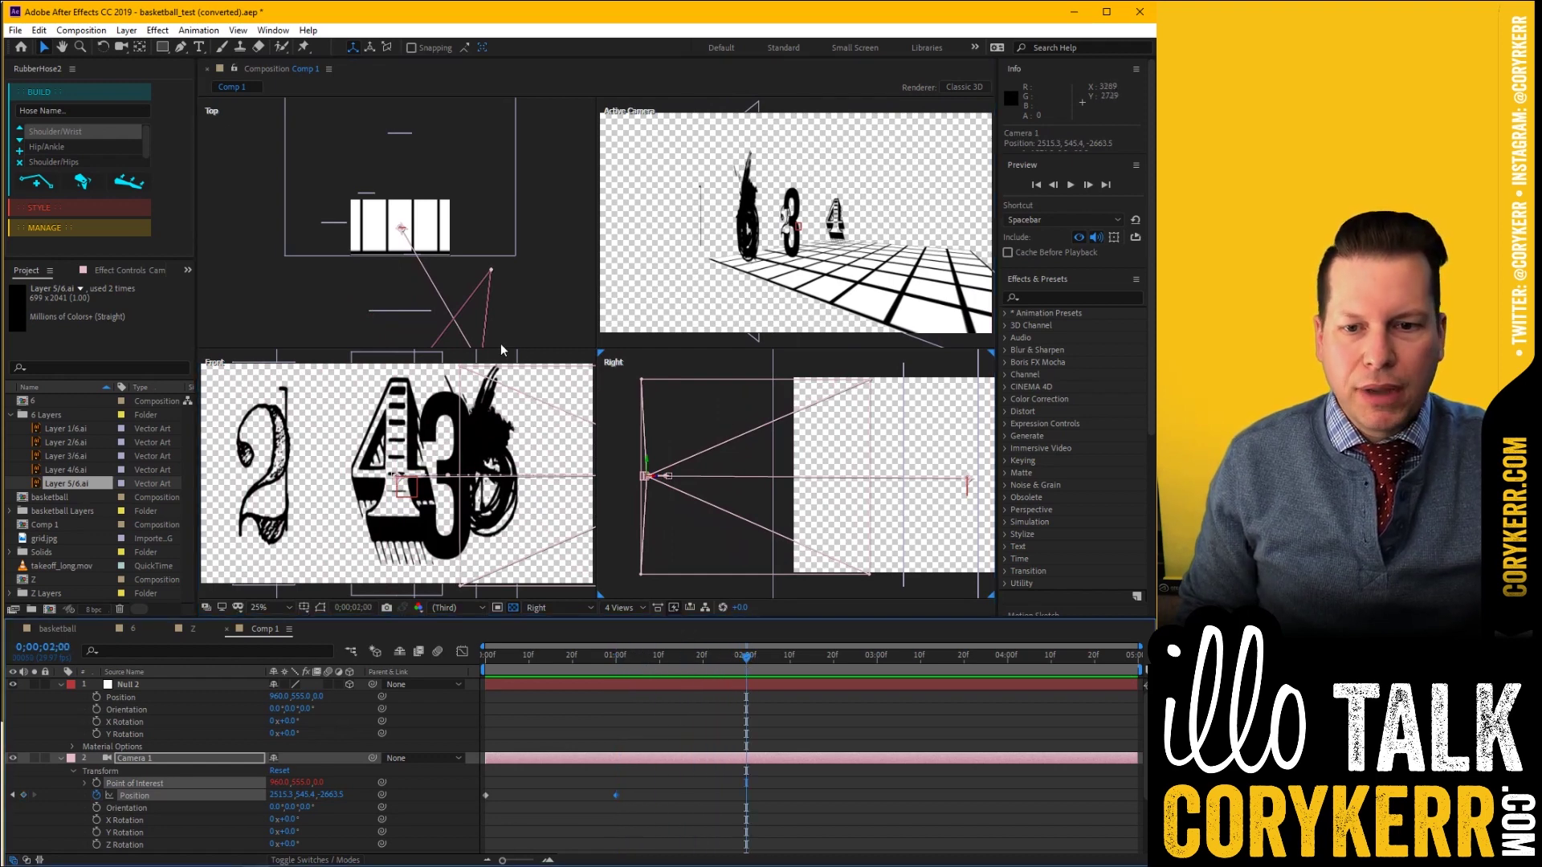
{"action": "scroll", "coordinate": [440, 285], "scroll_direction": "down", "scroll_amount": 3}
{"action": "left_click_drag", "start_coordinate": [440, 295], "coordinate": [327, 294]}
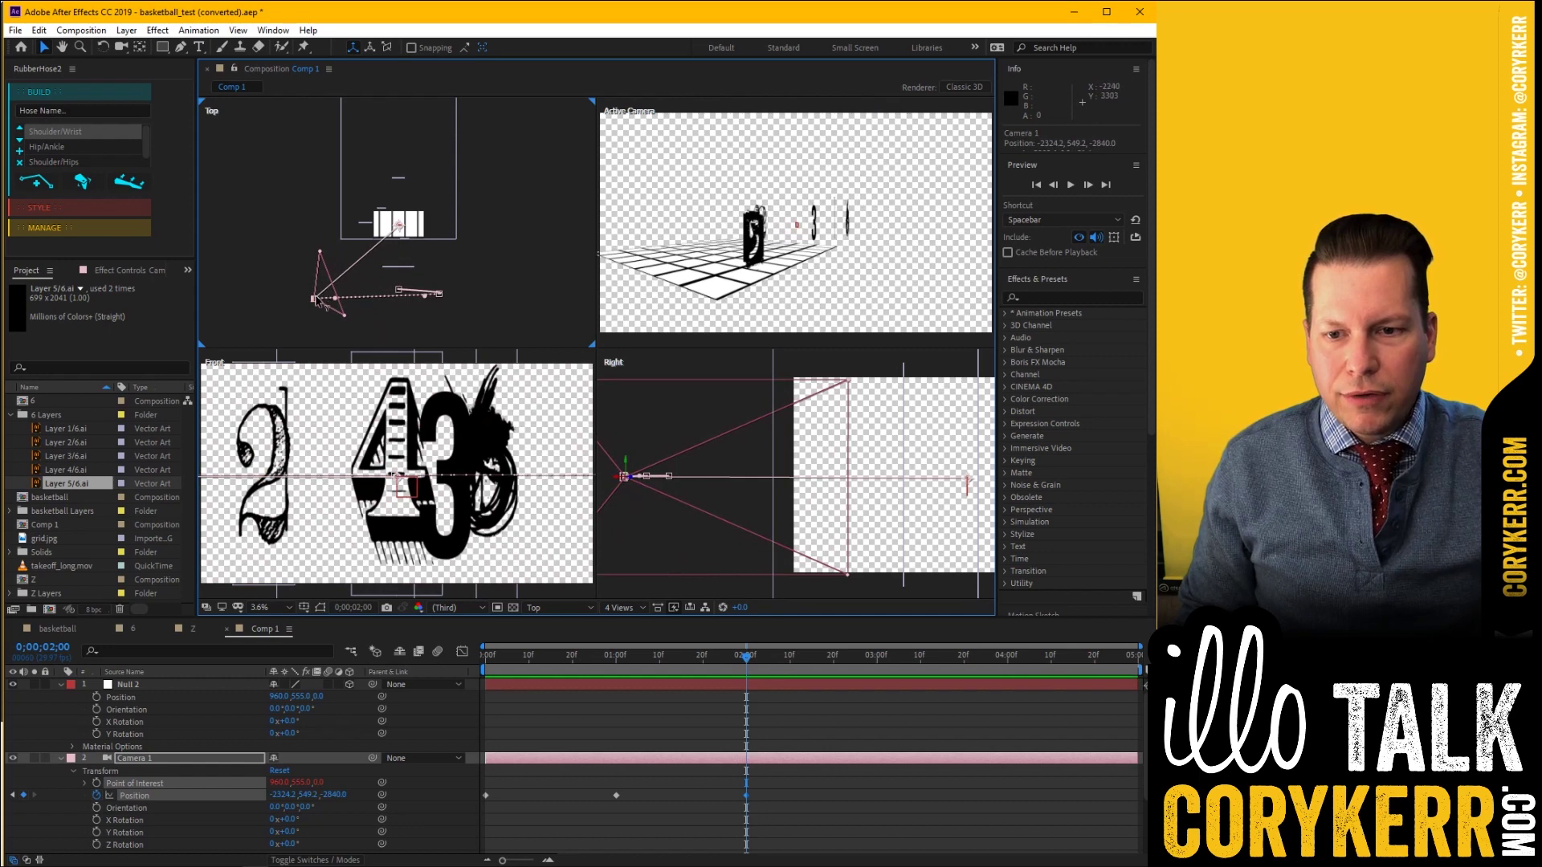
{"action": "left_click_drag", "start_coordinate": [318, 301], "coordinate": [327, 263]}
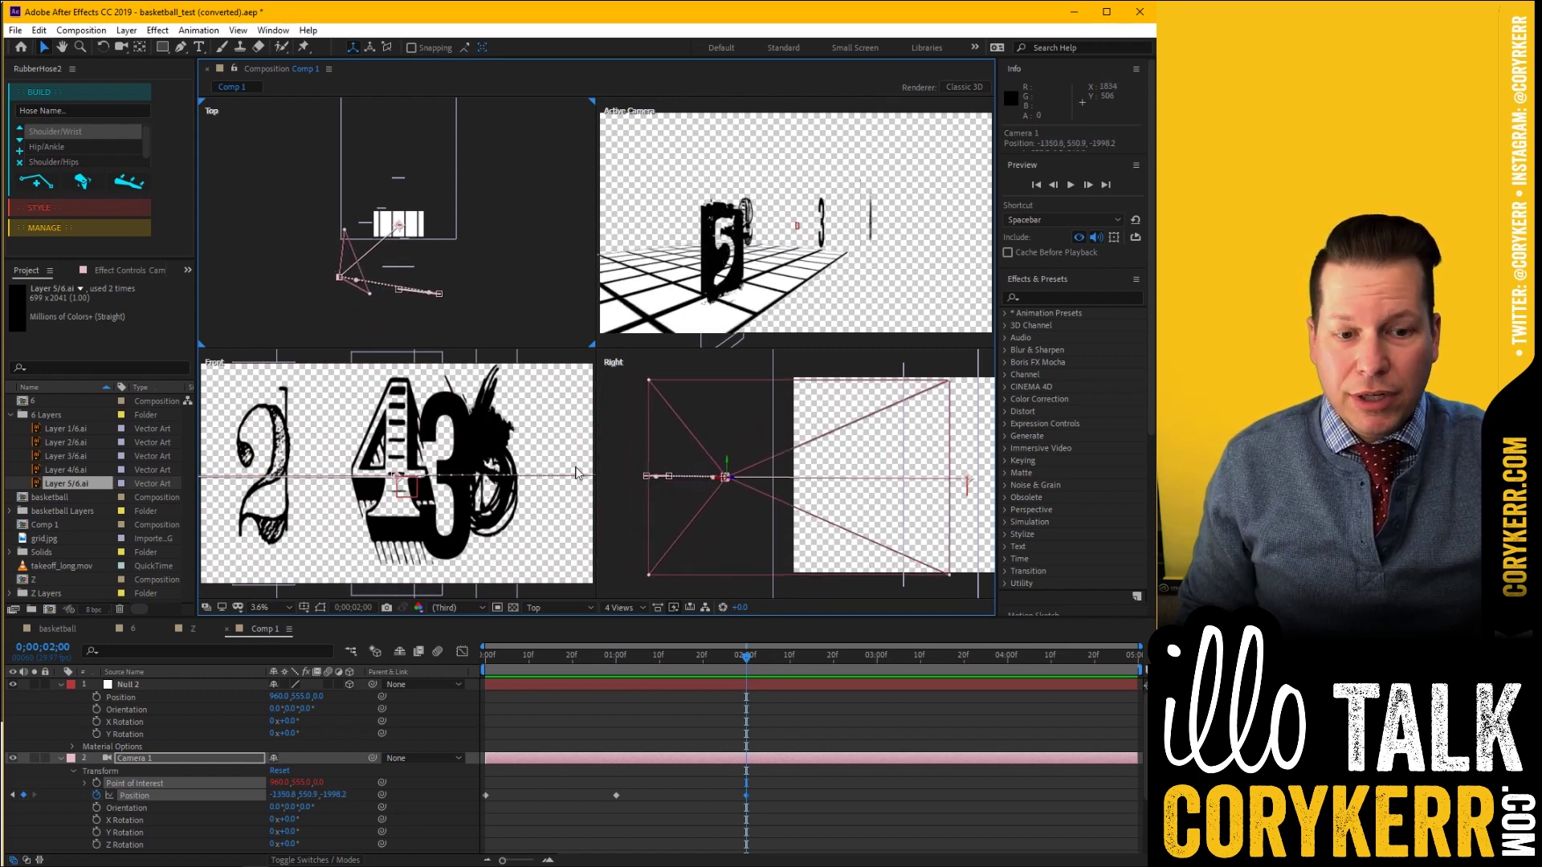
Enable Position keyframing for Null 2 at the start of the composition and shift that keyframe to 0;00;01;11
{"action": "left_click_drag", "start_coordinate": [749, 660], "coordinate": [477, 688]}
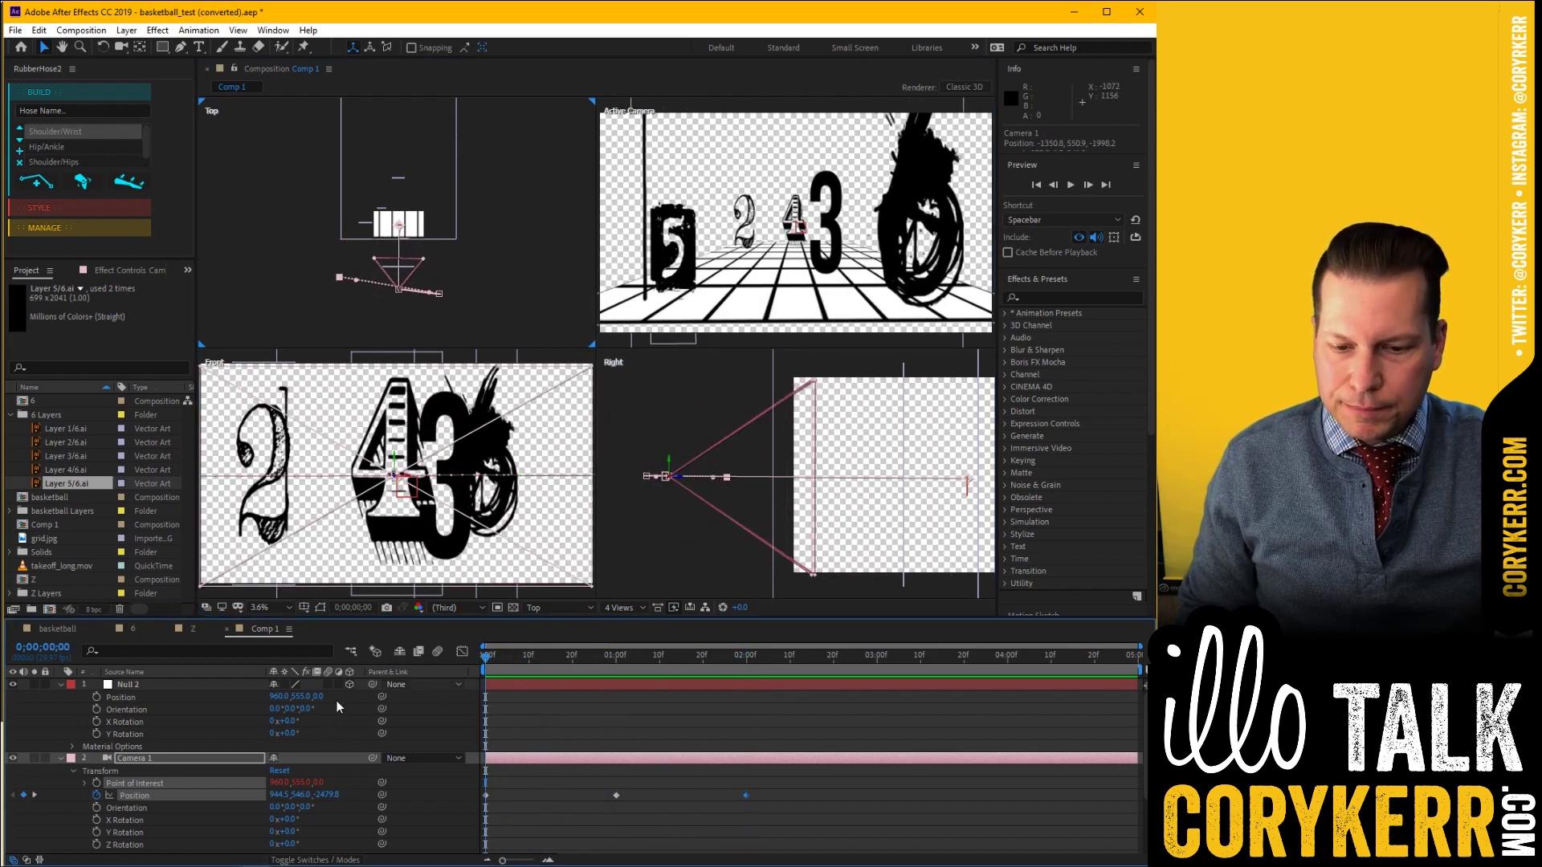
{"action": "left_click", "coordinate": [97, 697]}
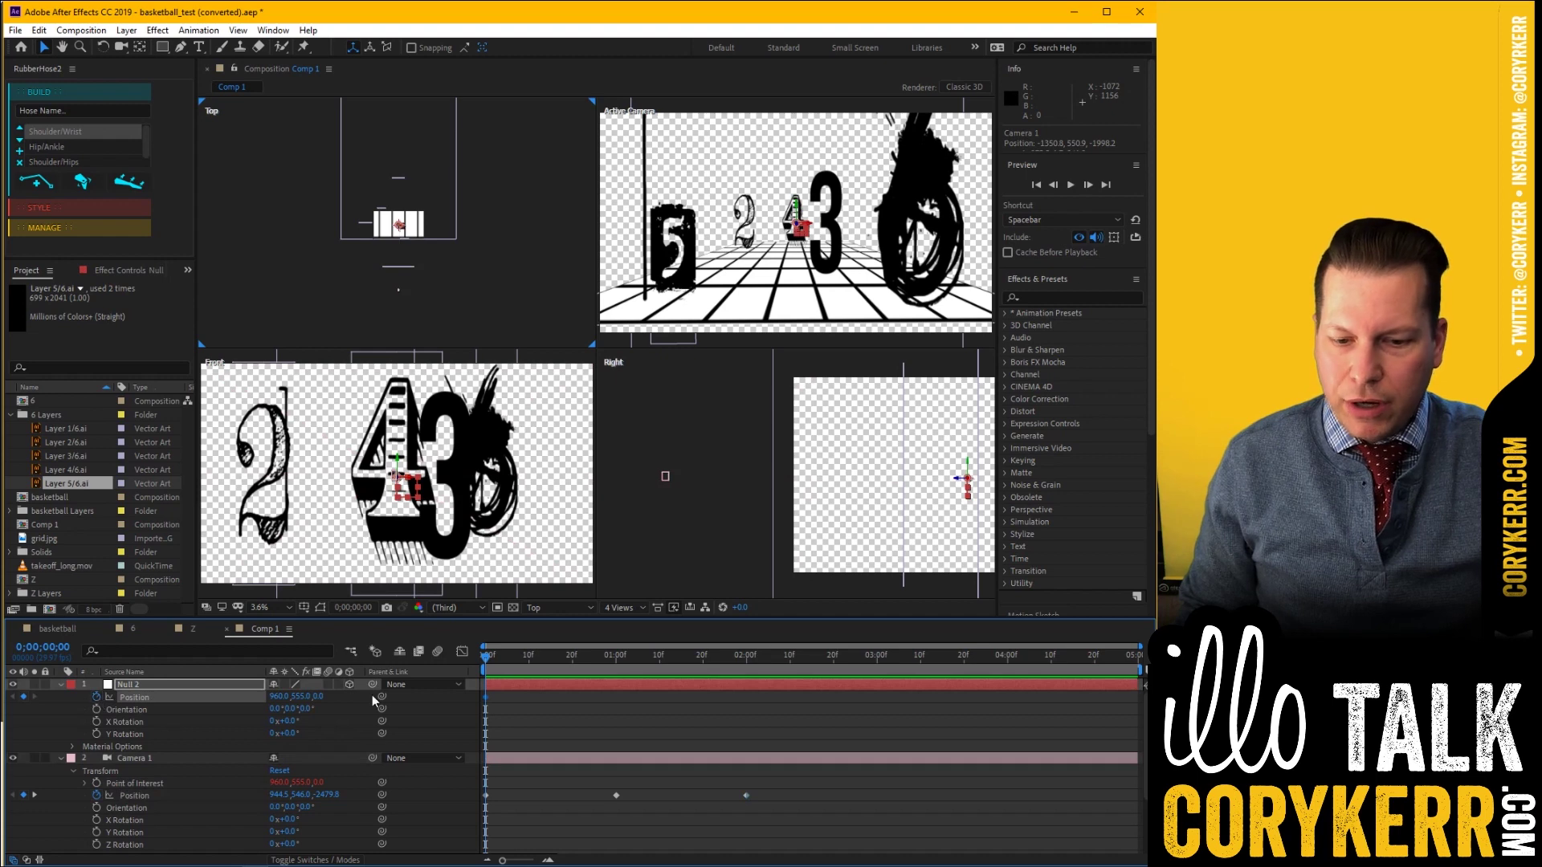
{"action": "left_click_drag", "start_coordinate": [484, 696], "coordinate": [663, 697]}
At 0;00;02;00, move Null 2 back and down to about 960, 1203.3, 1959, and return to the composition's start
{"action": "left_click_drag", "start_coordinate": [500, 666], "coordinate": [746, 669]}
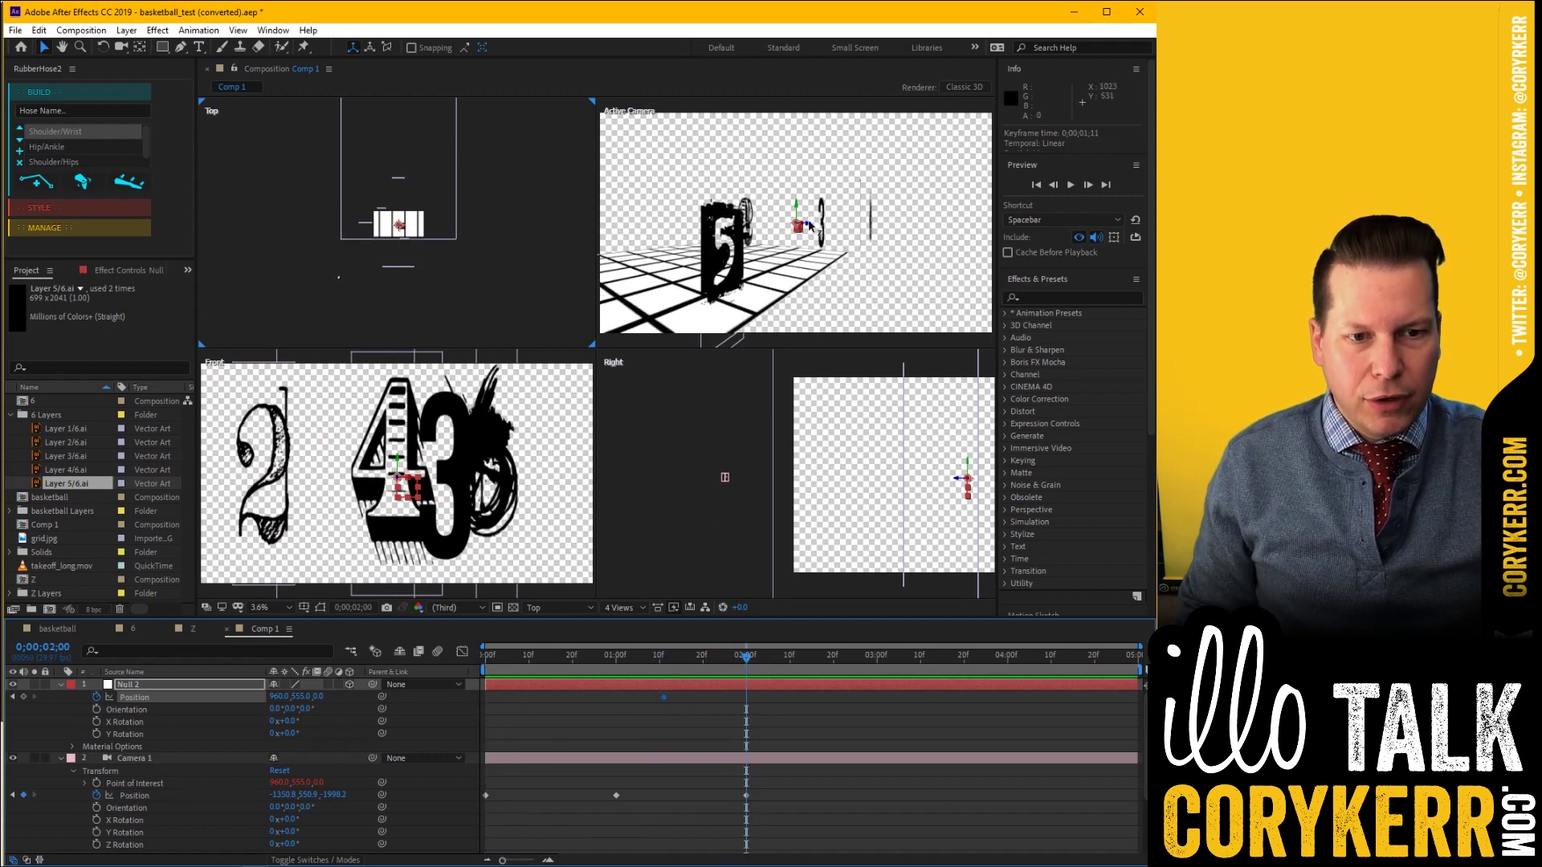
{"action": "left_click_drag", "start_coordinate": [805, 227], "coordinate": [345, 266]}
{"action": "left_click_drag", "start_coordinate": [798, 213], "coordinate": [790, 341]}
{"action": "left_click_drag", "start_coordinate": [606, 666], "coordinate": [450, 768]}
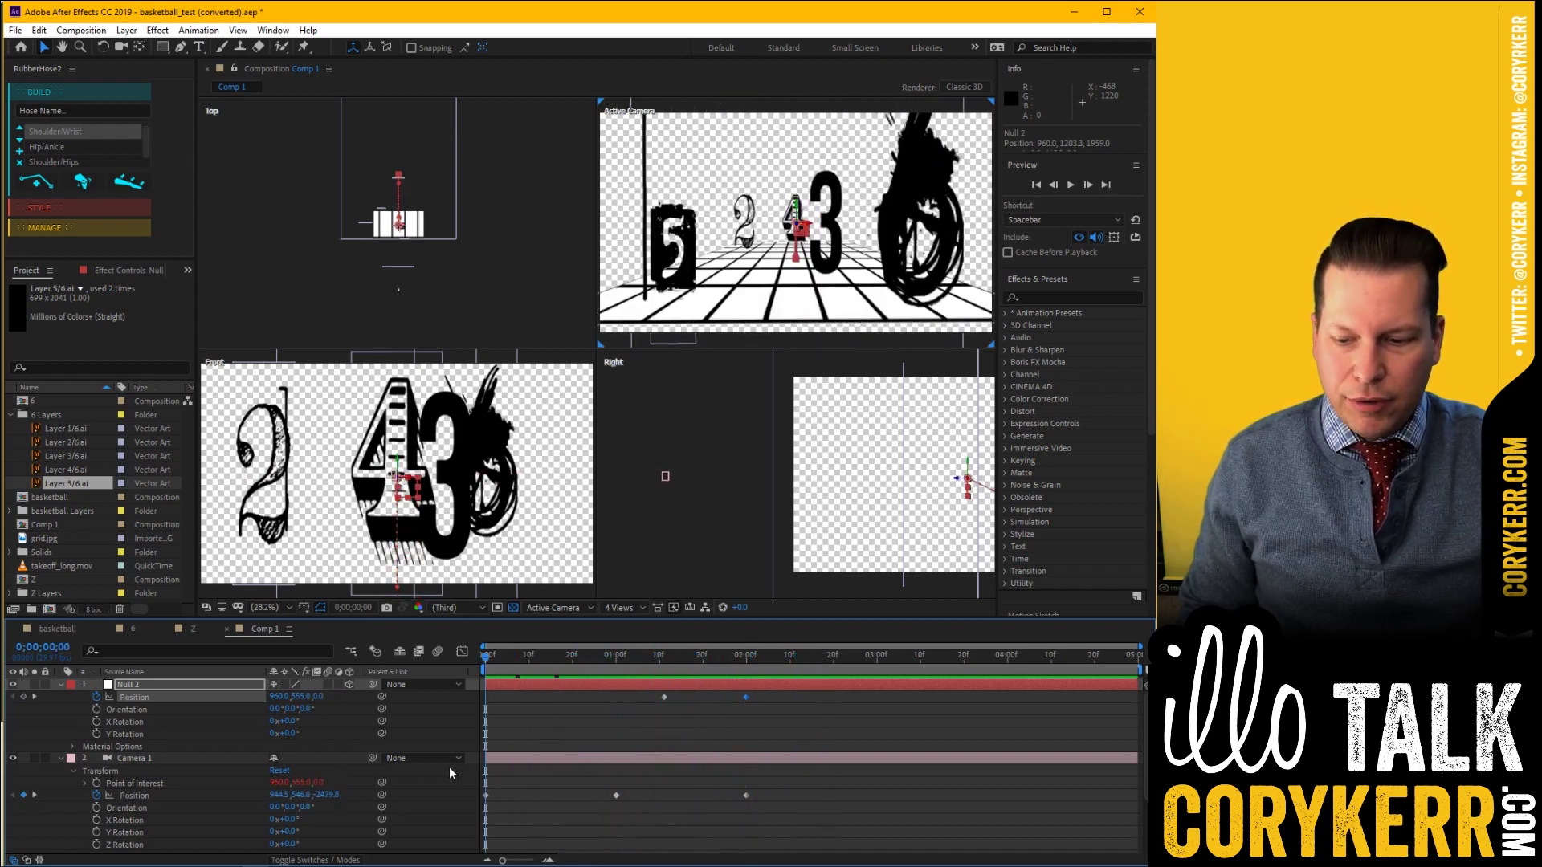
Collapse the properties of Null 2 and Camera 1, and reveal only the rotation properties of Layer 2/6.ai
{"action": "left_click", "coordinate": [60, 685]}
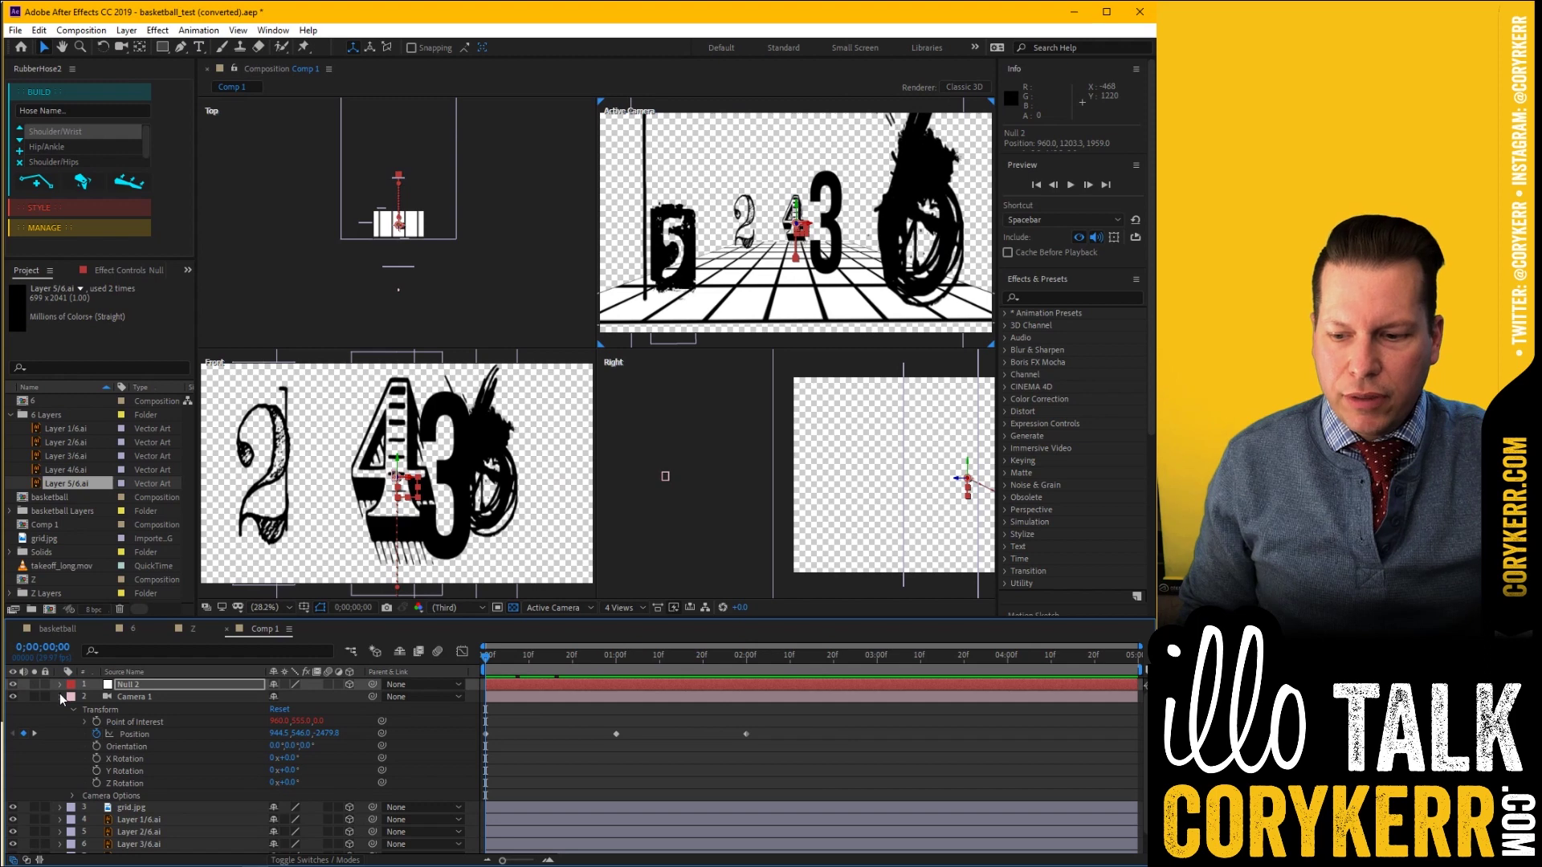
{"action": "left_click", "coordinate": [61, 696]}
{"action": "left_click", "coordinate": [156, 732]}
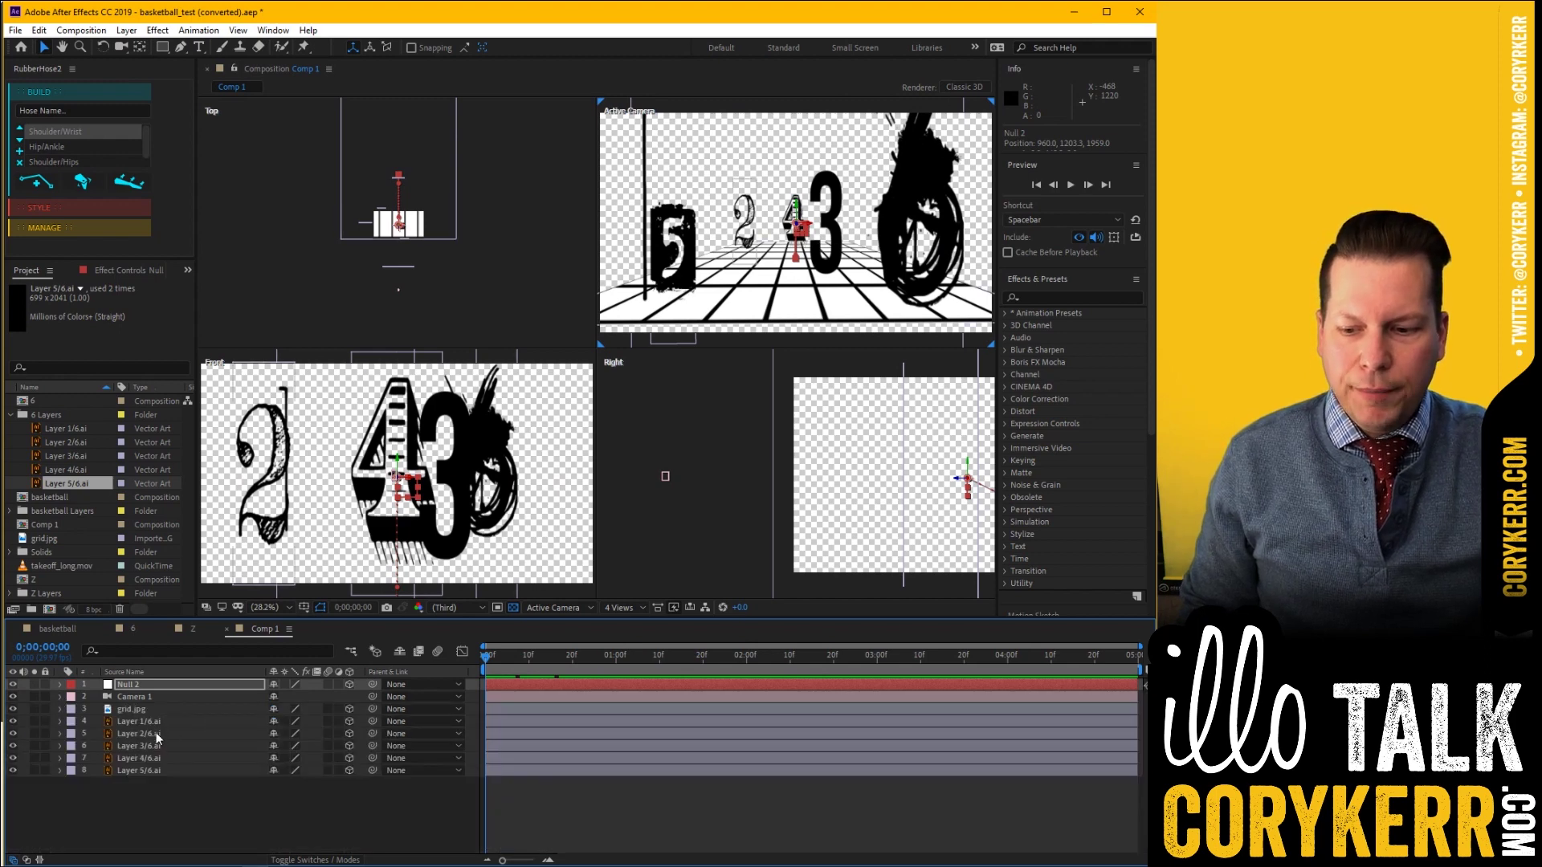
{"action": "left_click", "coordinate": [59, 733]}
{"action": "left_click", "coordinate": [32, 733]}
{"action": "left_click", "coordinate": [32, 732]}
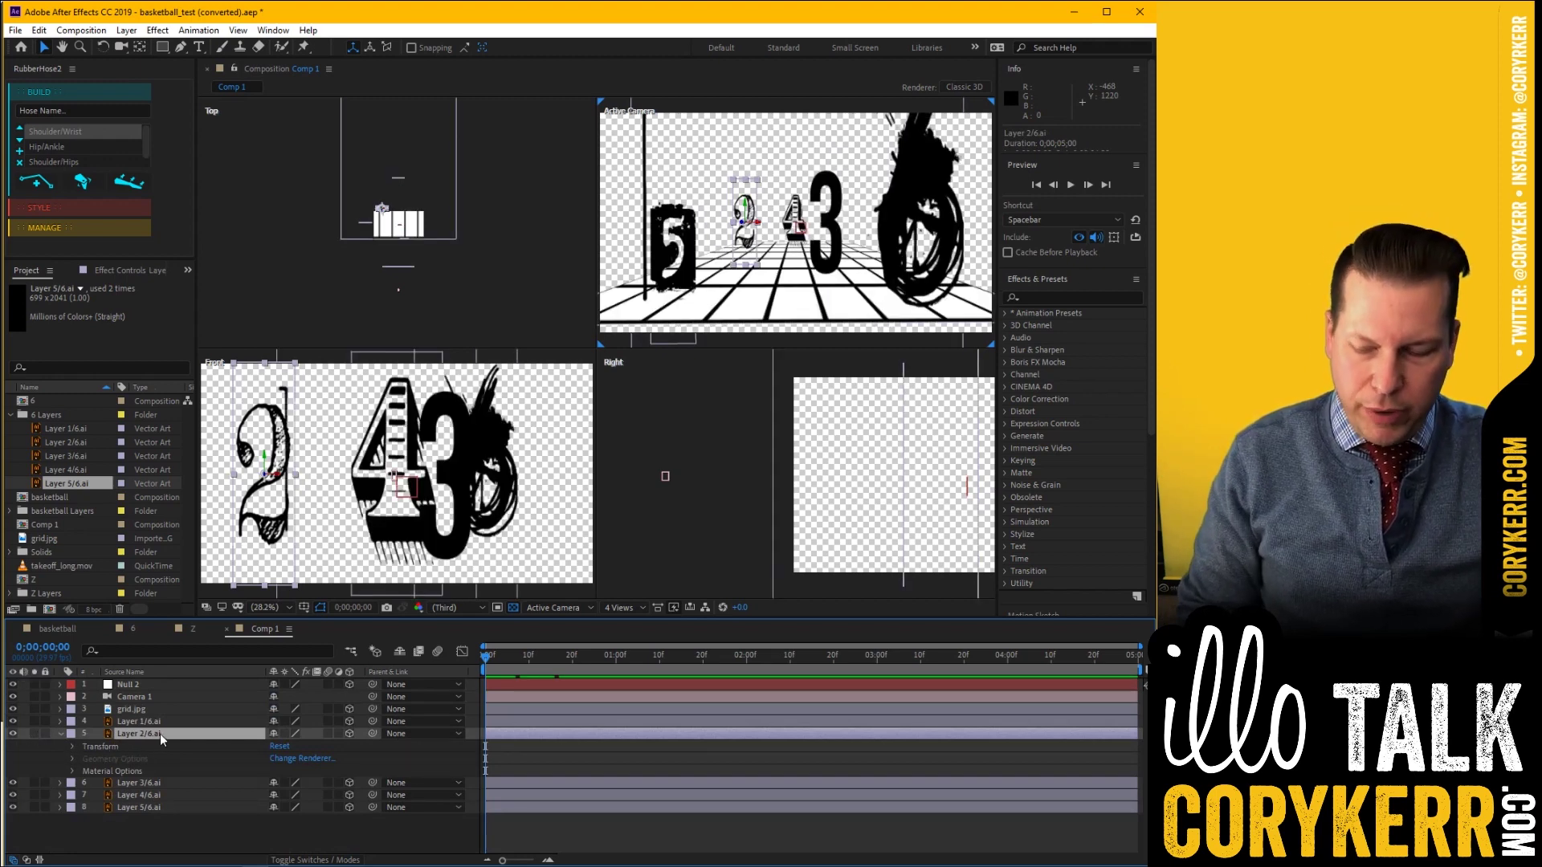
{"action": "key", "text": "r"}
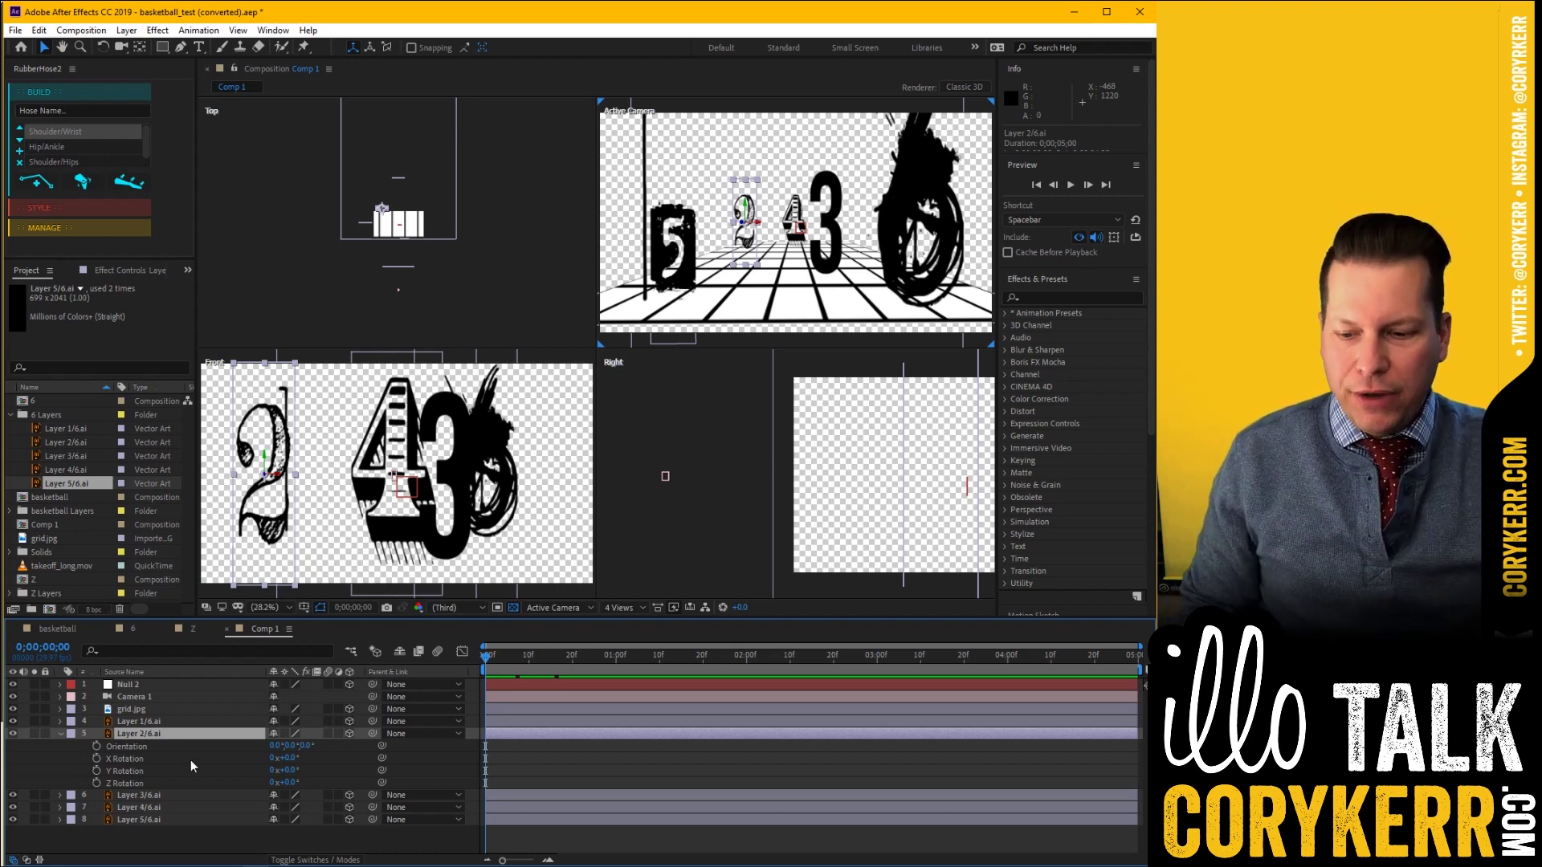
Test Layer 2/6.ai's X Rotation, reset it to 0°, and enable its keyframing at the composition's start
{"action": "left_click_drag", "start_coordinate": [290, 757], "coordinate": [397, 755]}
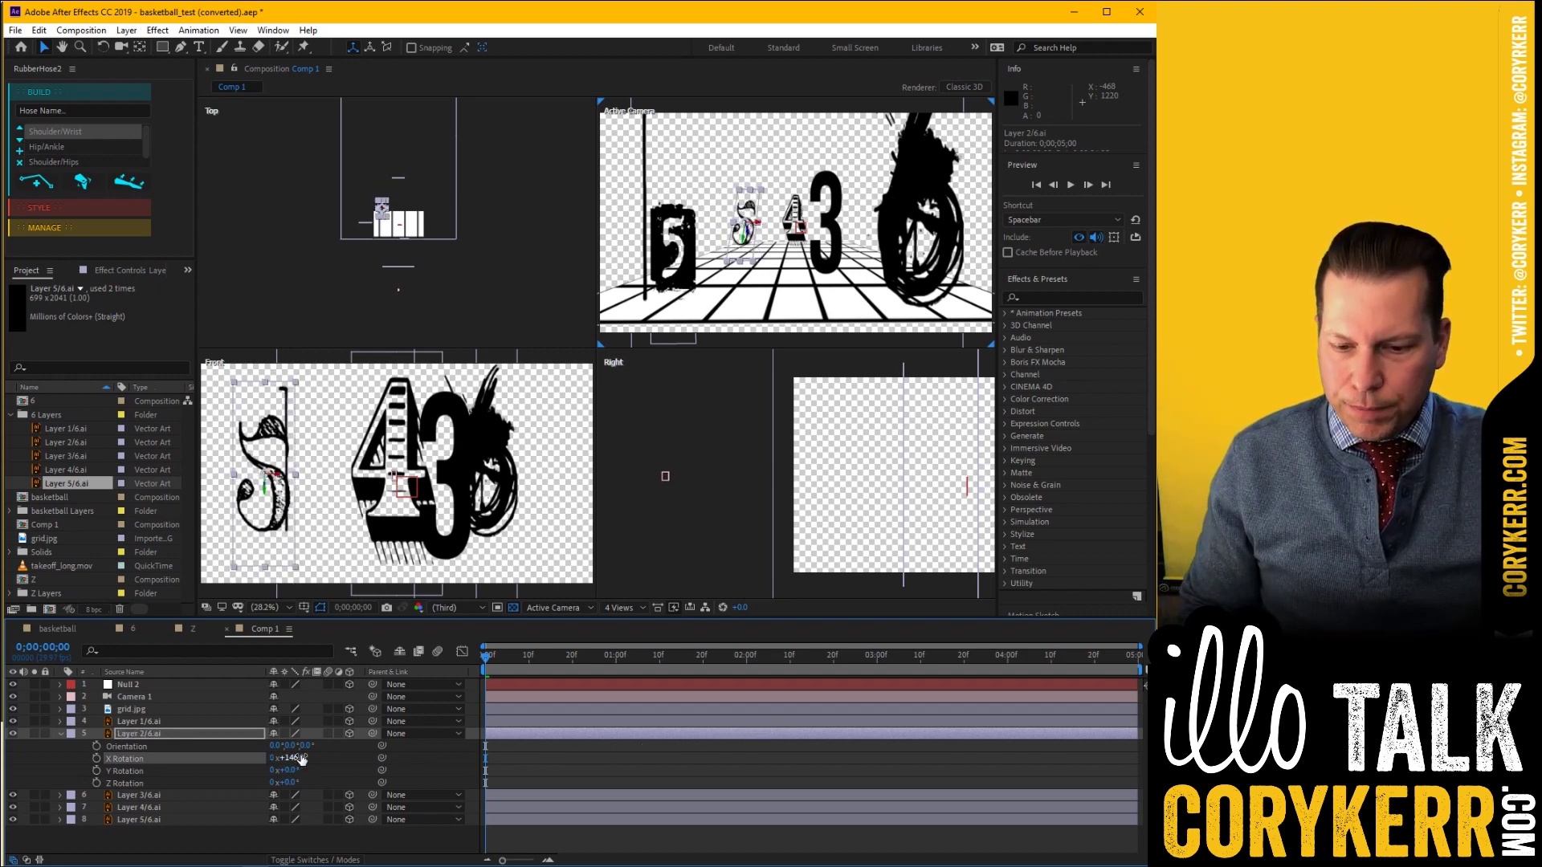
{"action": "type", "text": "0"}
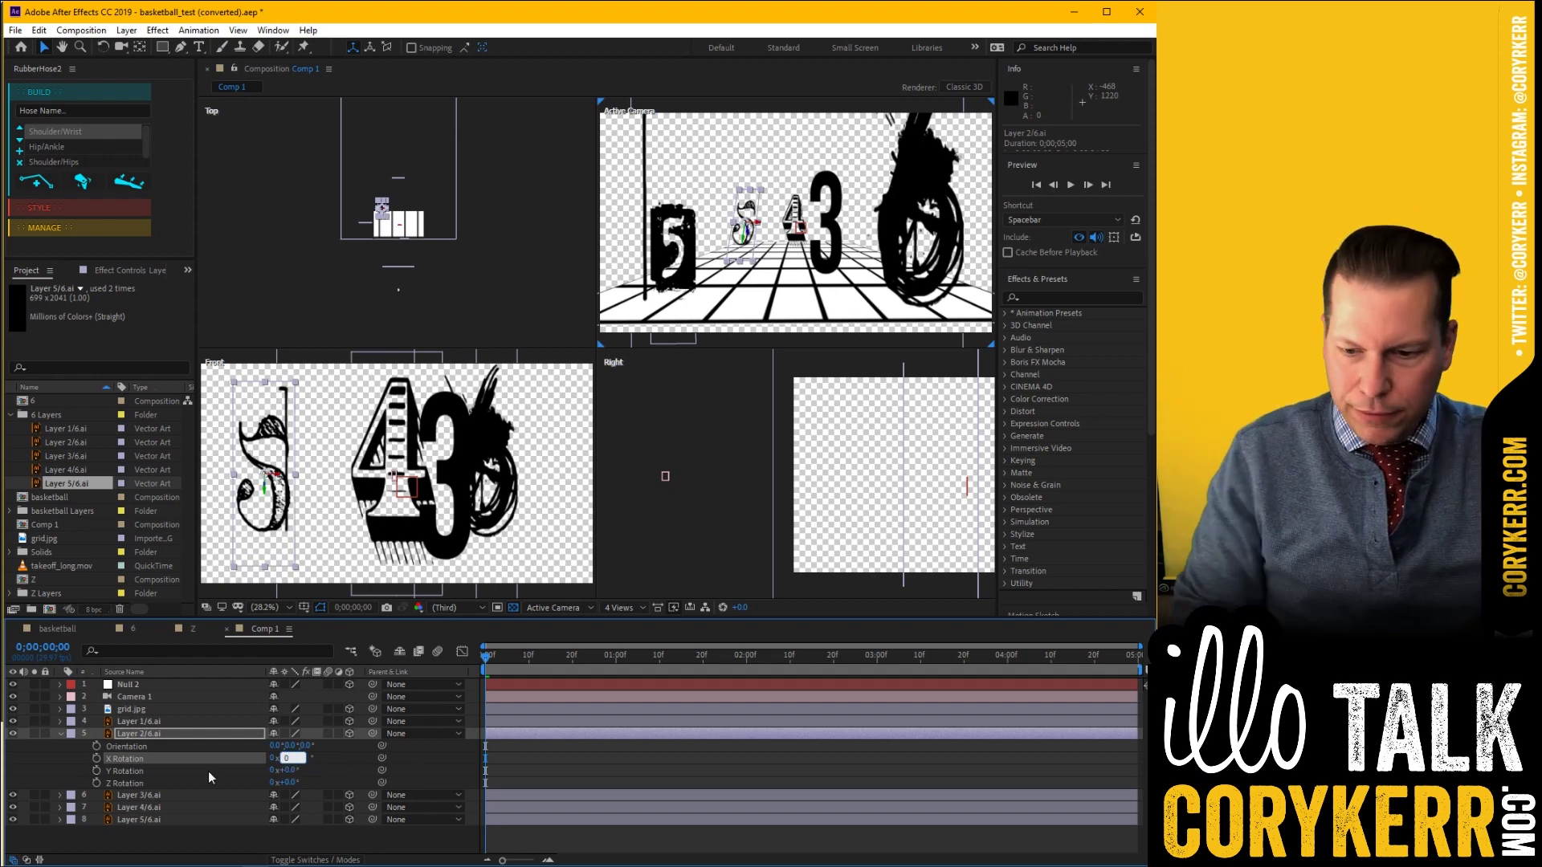
{"action": "left_click", "coordinate": [97, 757]}
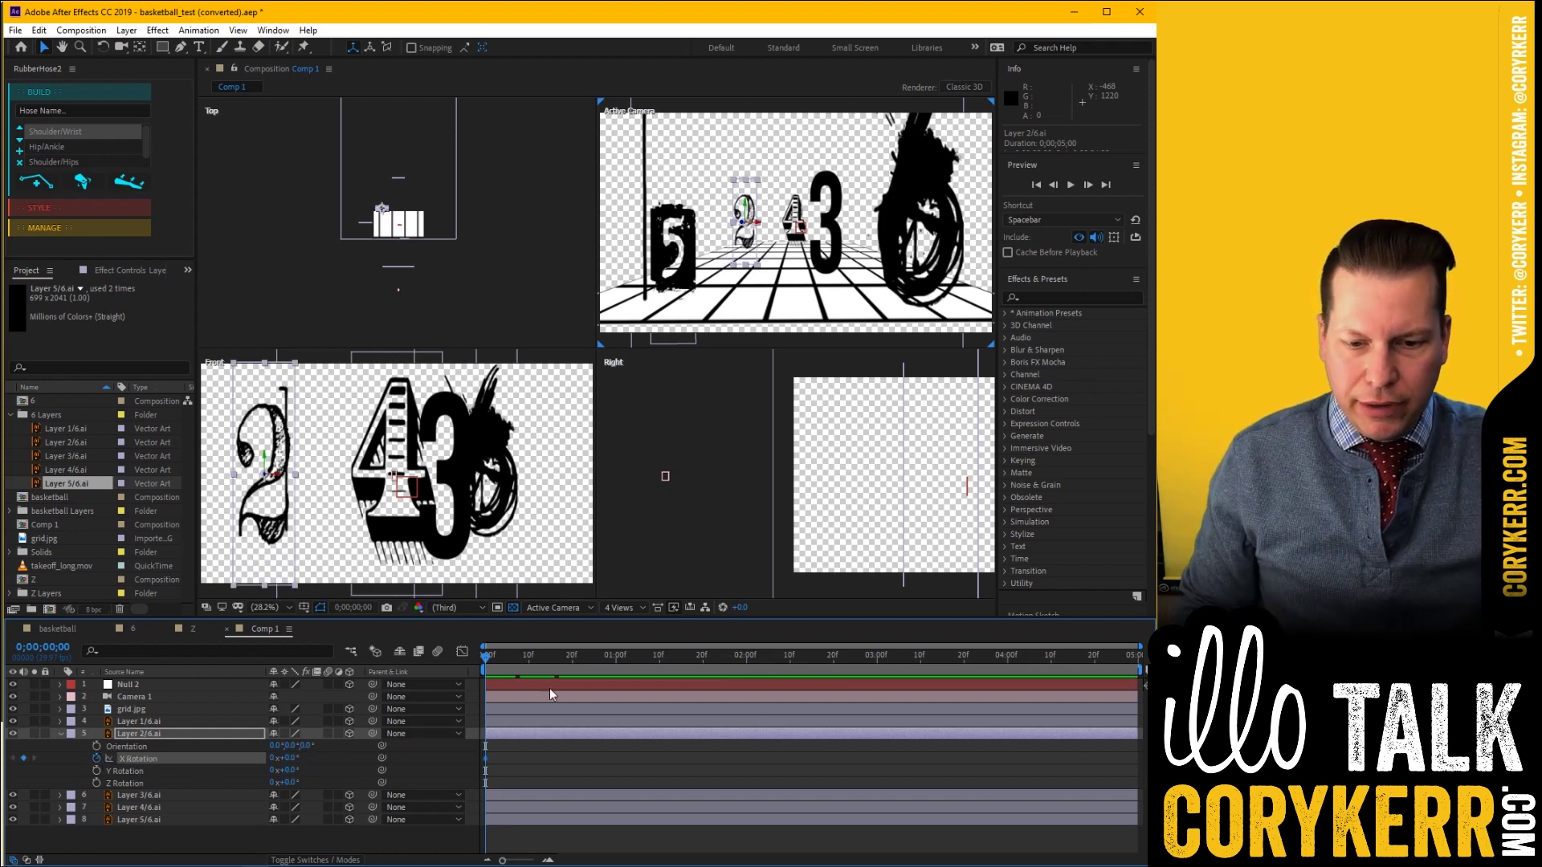
At 0;00;04;29, set Layer 2/6.ai's X Rotation to 5 full revolutions, then scrub through the animation and return to the start
{"action": "left_click_drag", "start_coordinate": [486, 660], "coordinate": [760, 665]}
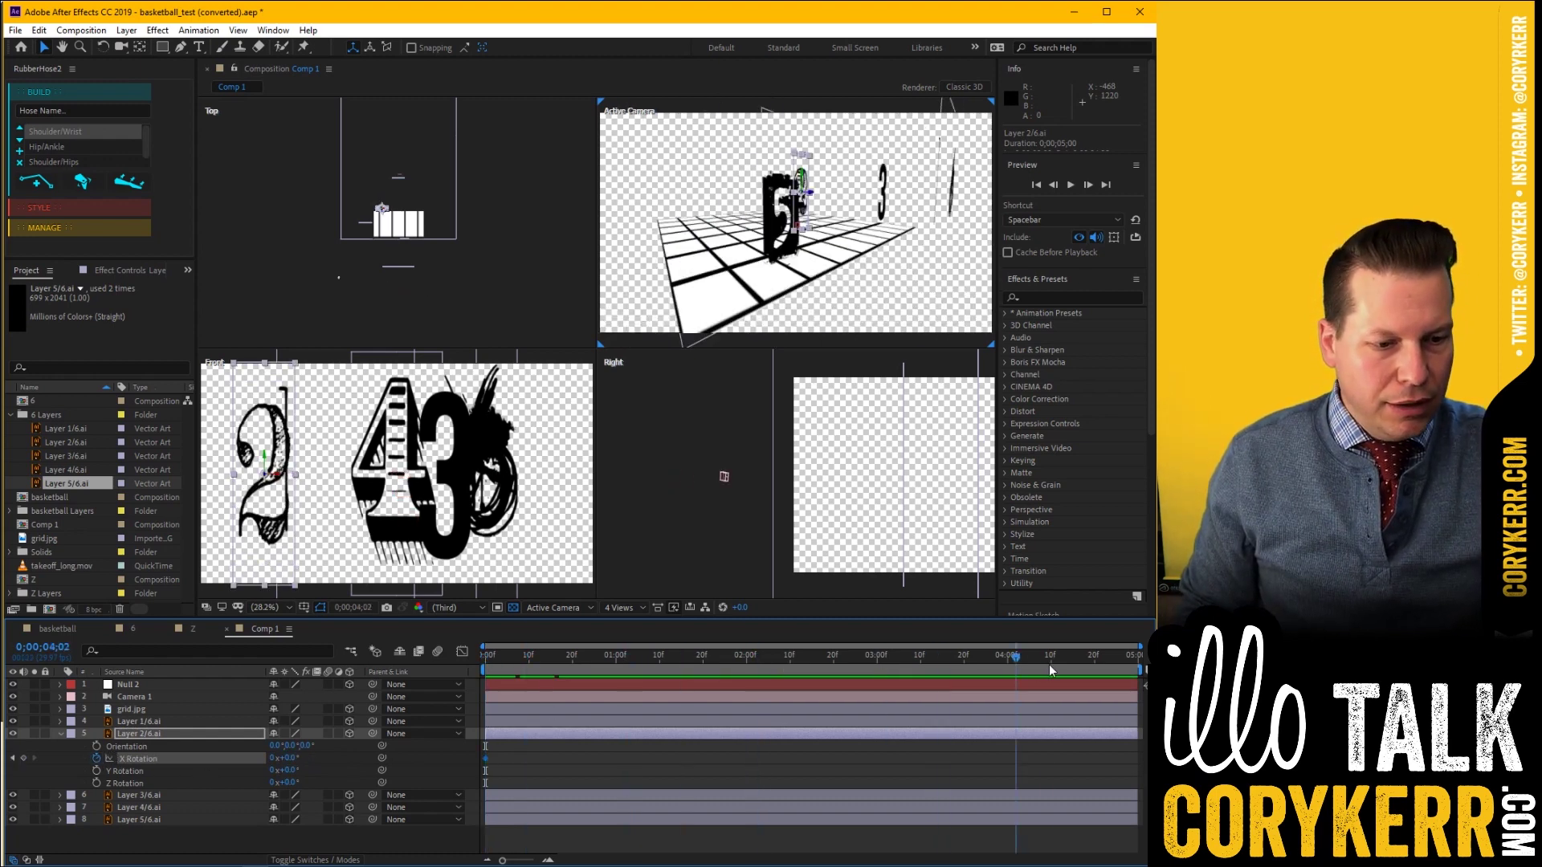
{"action": "left_click_drag", "start_coordinate": [1096, 664], "coordinate": [1136, 662]}
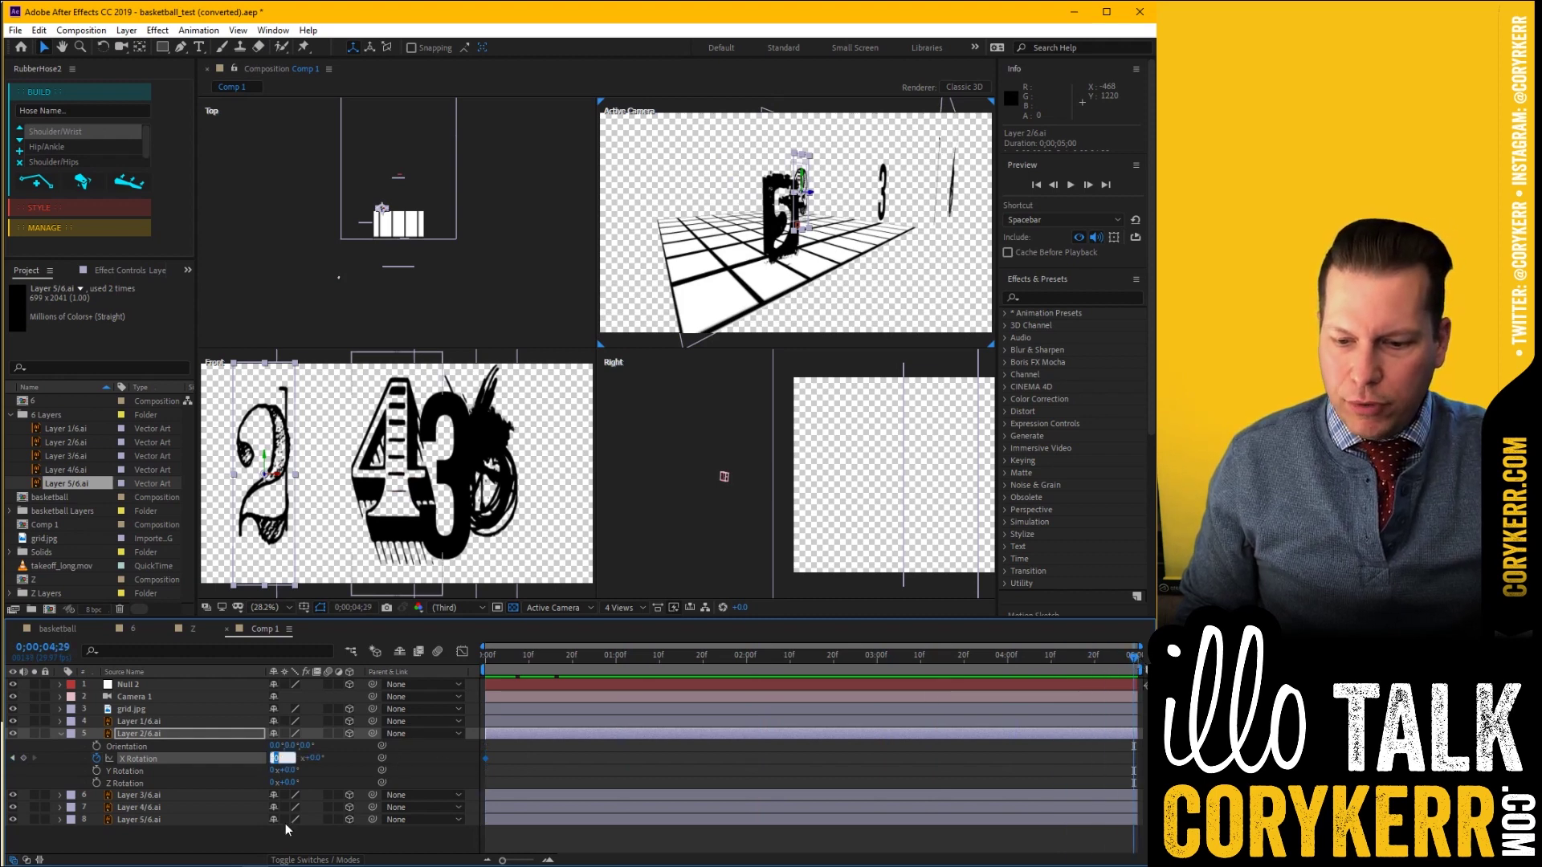
{"action": "type", "text": "5"}
{"action": "key", "text": "Return"}
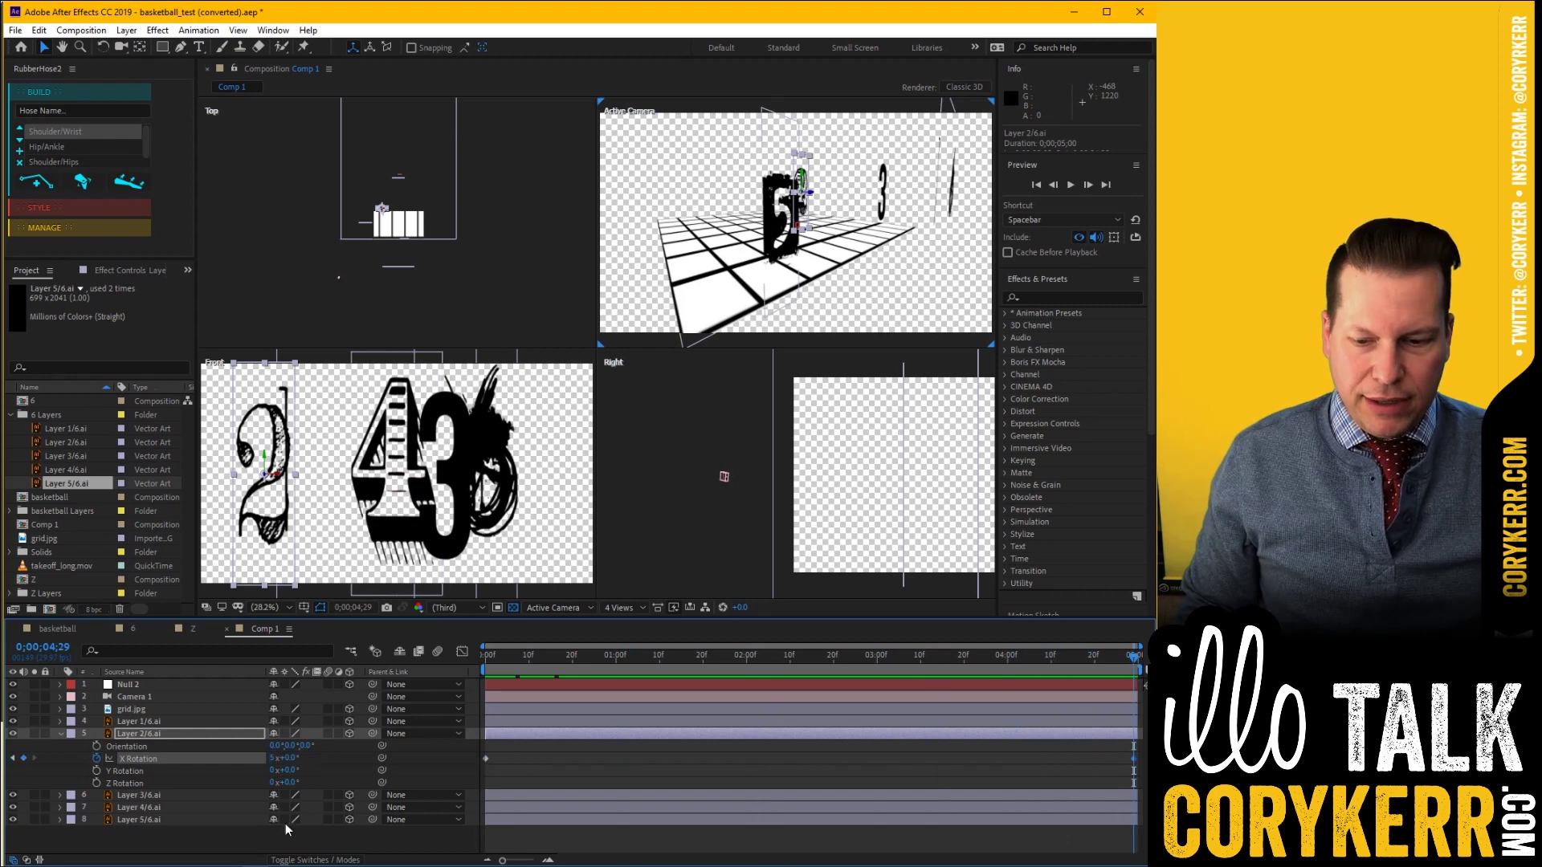
{"action": "left_click", "coordinate": [496, 660]}
{"action": "left_click_drag", "start_coordinate": [498, 663], "coordinate": [995, 711]}
{"action": "left_click_drag", "start_coordinate": [731, 716], "coordinate": [456, 729]}
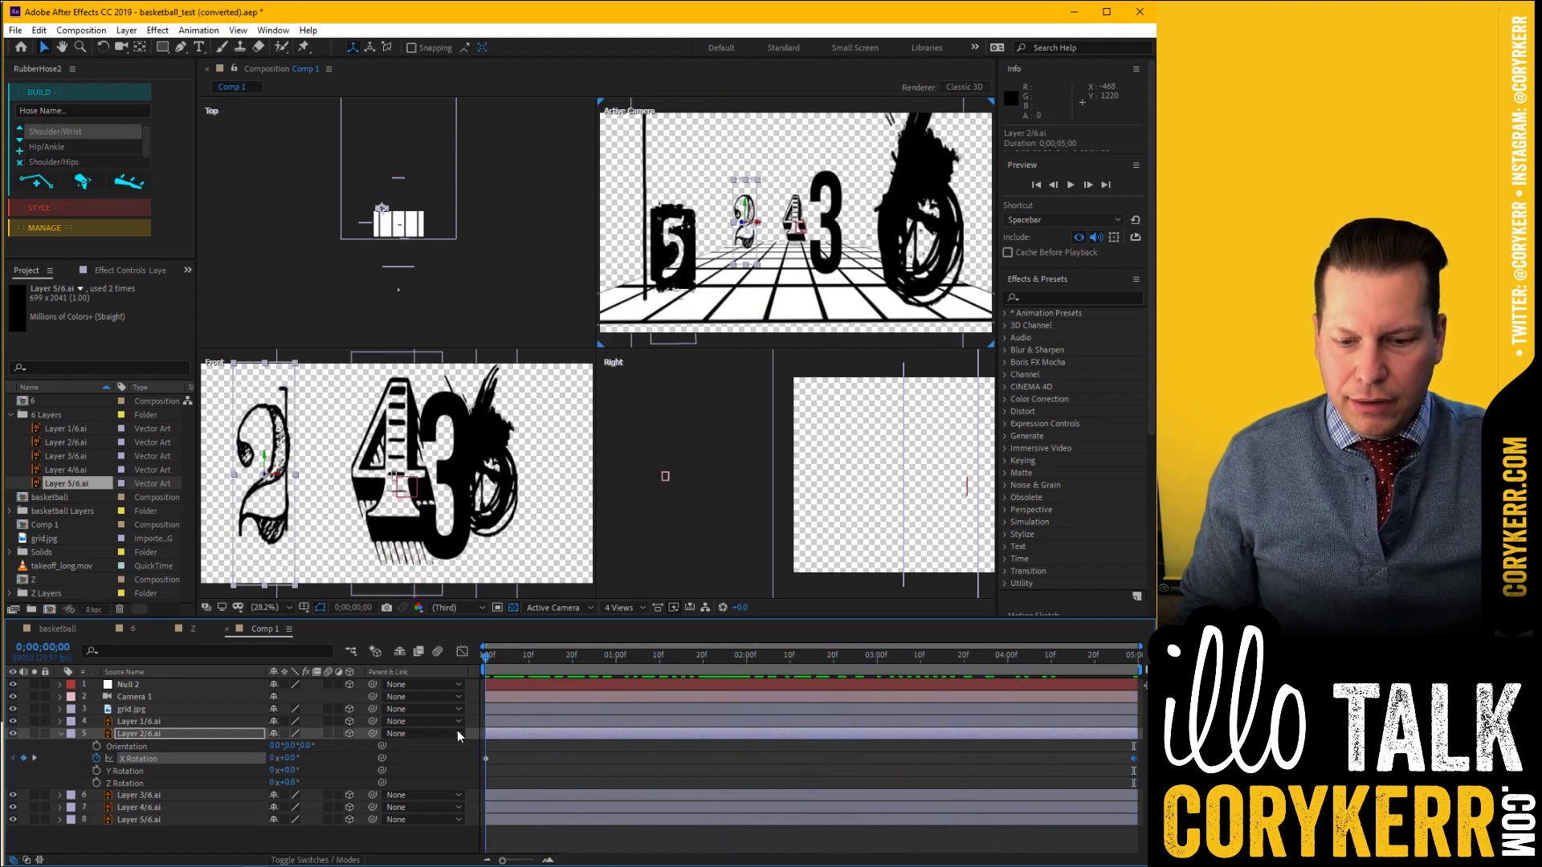
Collapse Layer 2/6.ai, solo Layer 3/6.ai briefly to identify it, and reveal its rotation properties
{"action": "left_click", "coordinate": [60, 733]}
{"action": "left_click", "coordinate": [34, 747]}
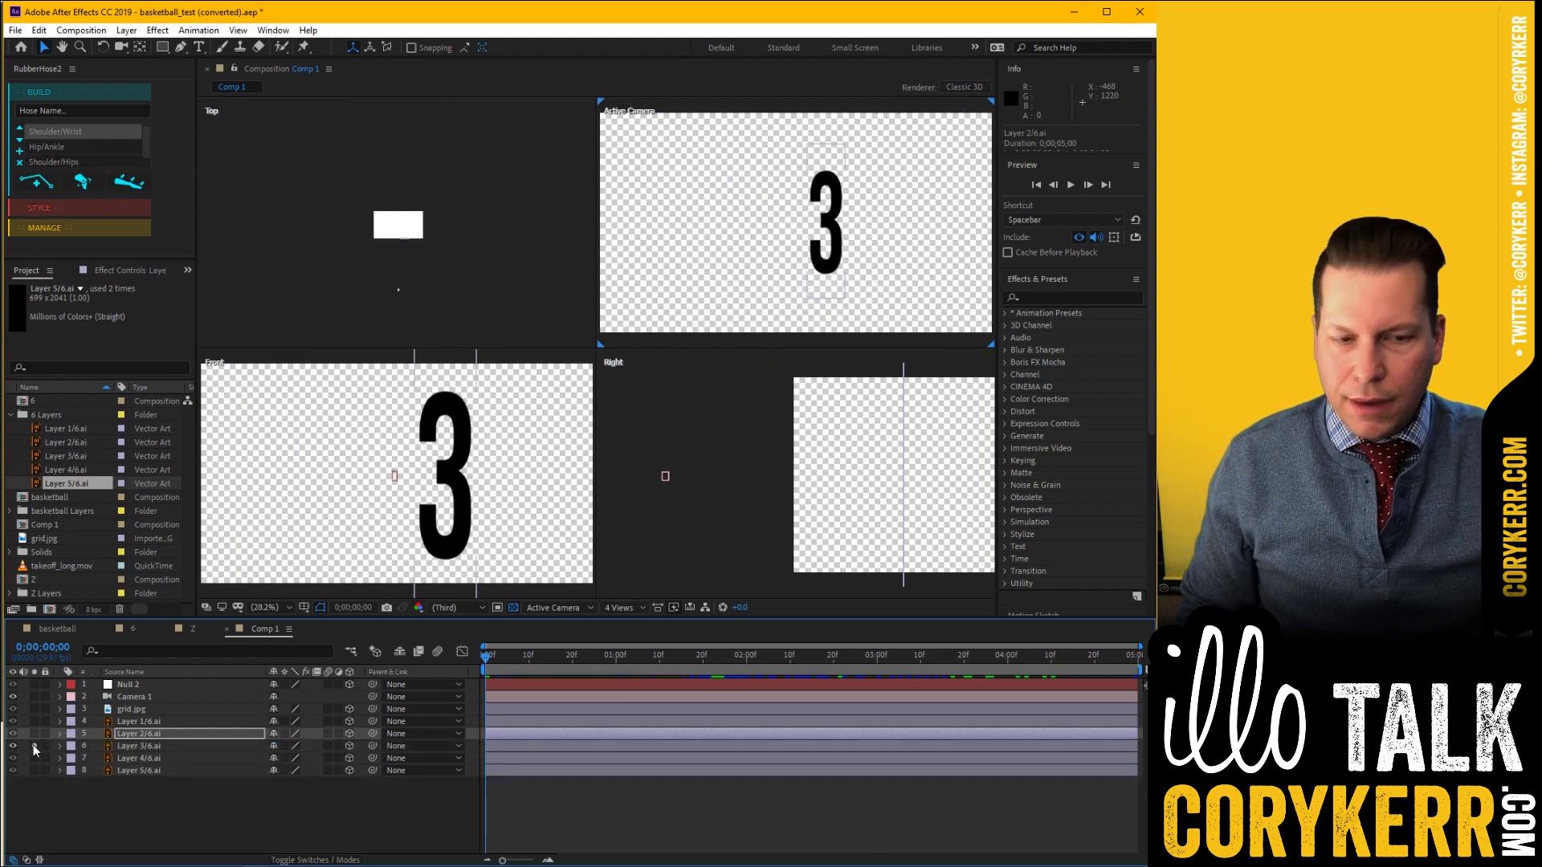
{"action": "left_click", "coordinate": [33, 746]}
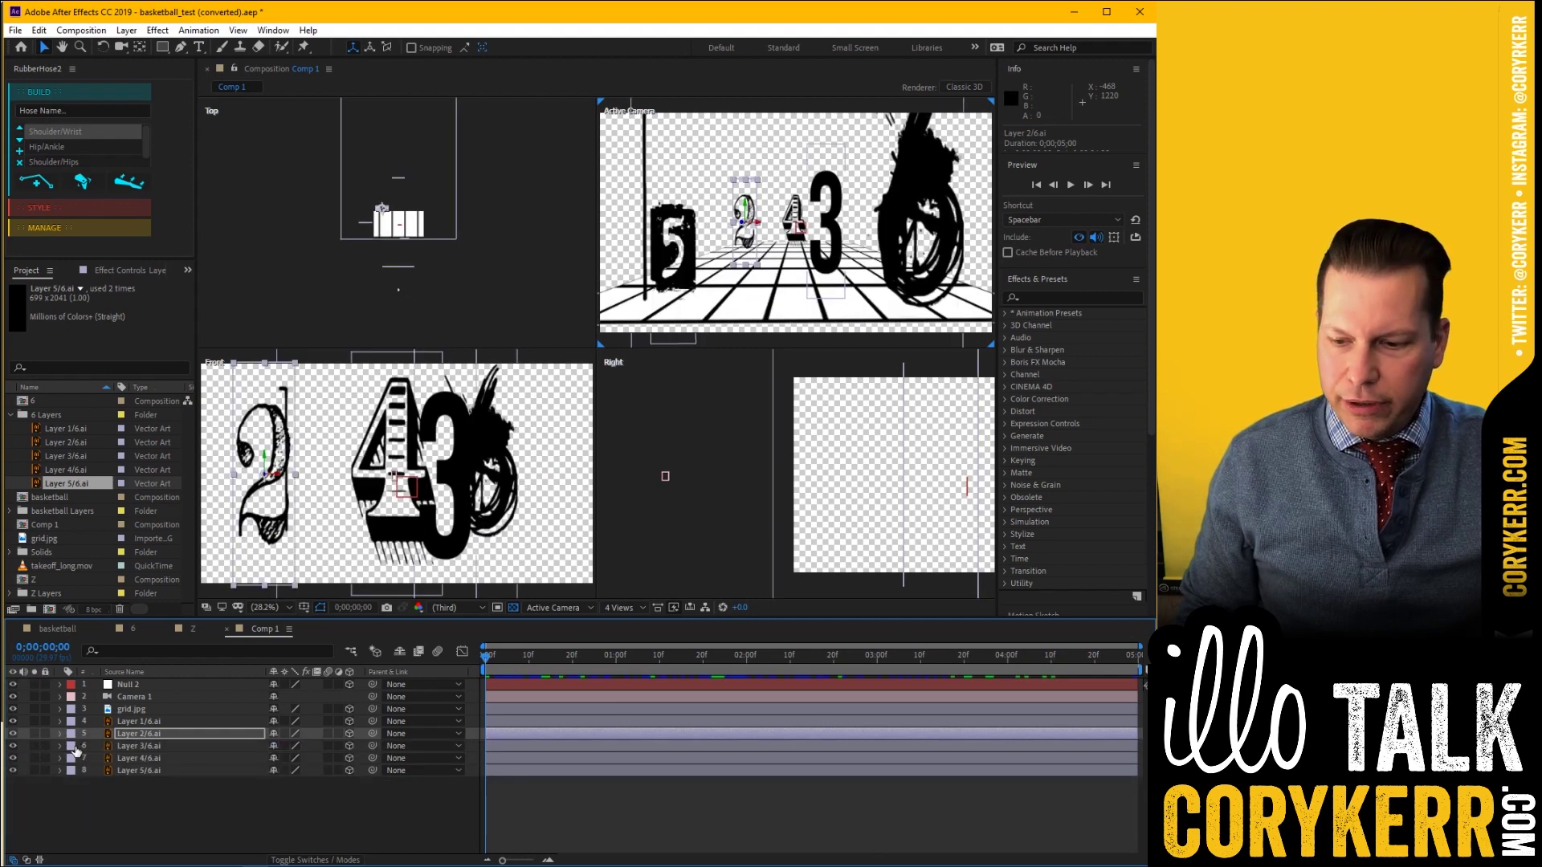
{"action": "left_click", "coordinate": [137, 746]}
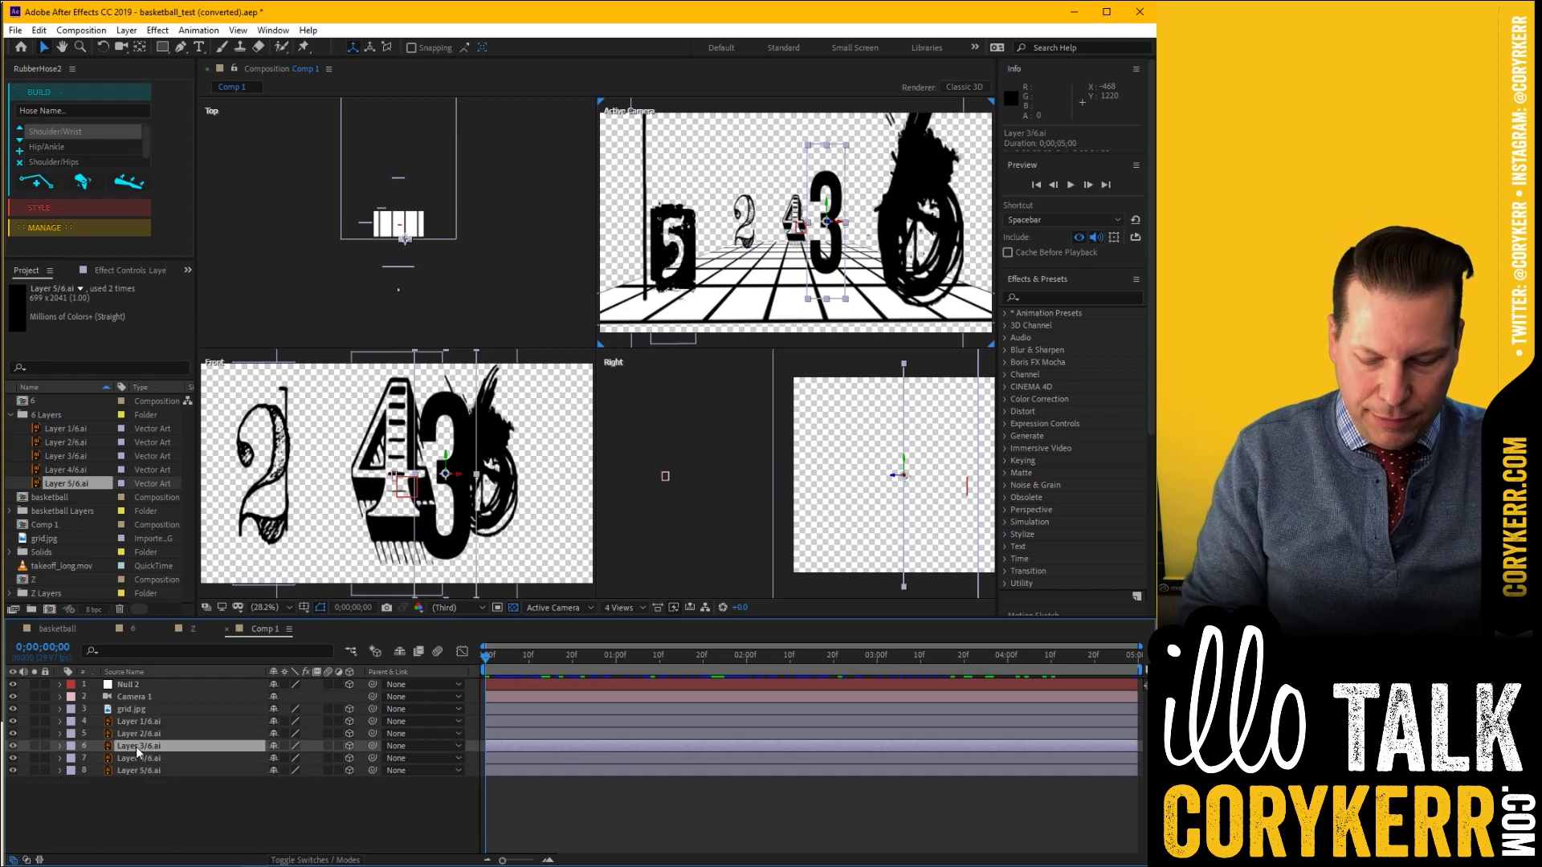
{"action": "key", "text": "r"}
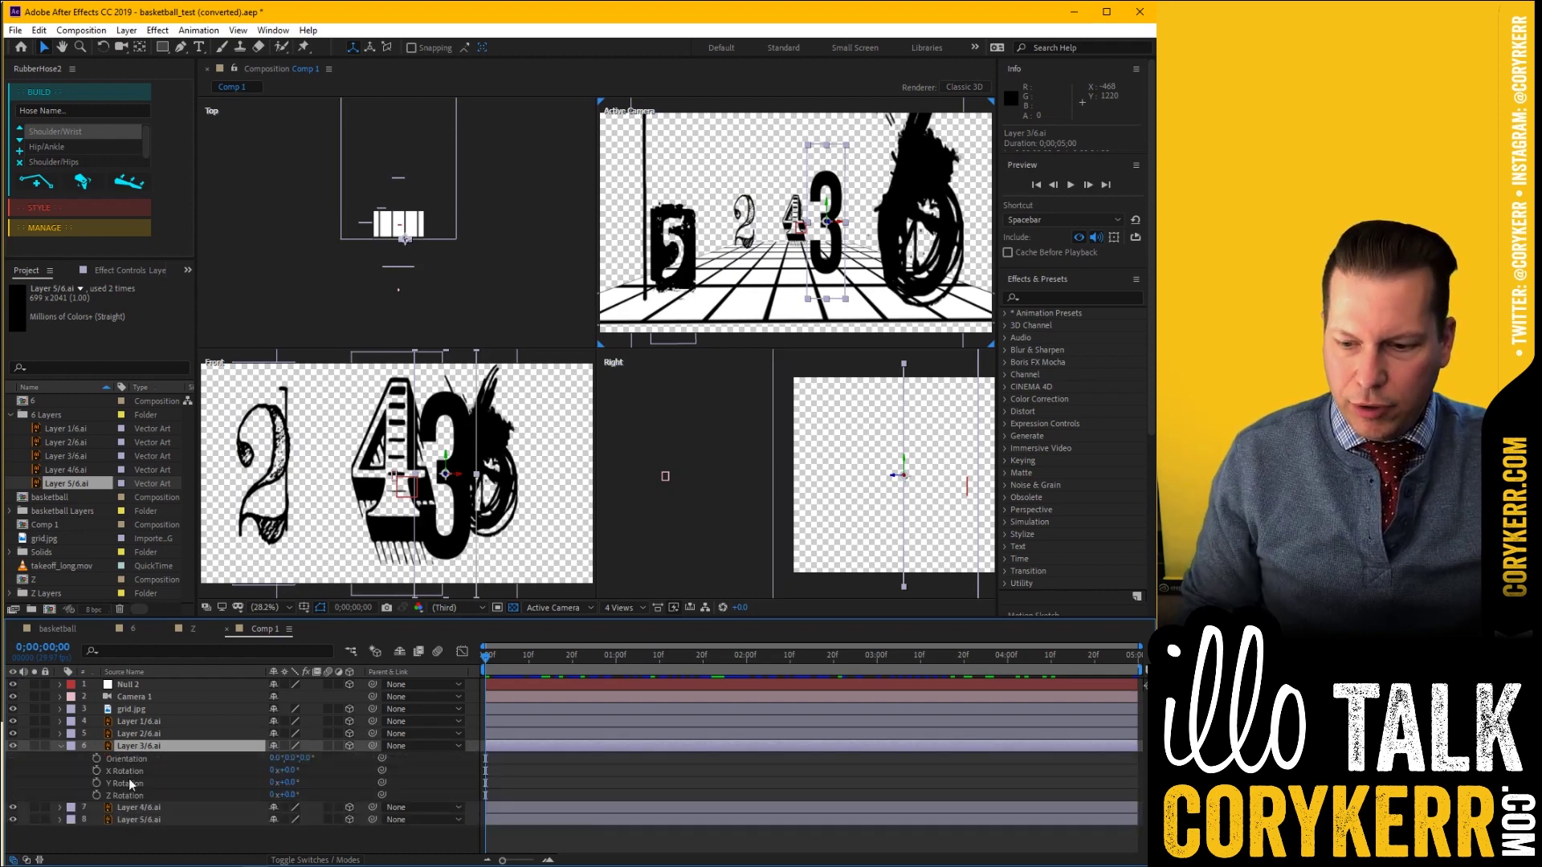
Test Layer 3/6.ai's Y Rotation, reset it to 0 revolutions and 0°, and enable its keyframing at the composition's start
{"action": "left_click_drag", "start_coordinate": [286, 783], "coordinate": [1030, 828]}
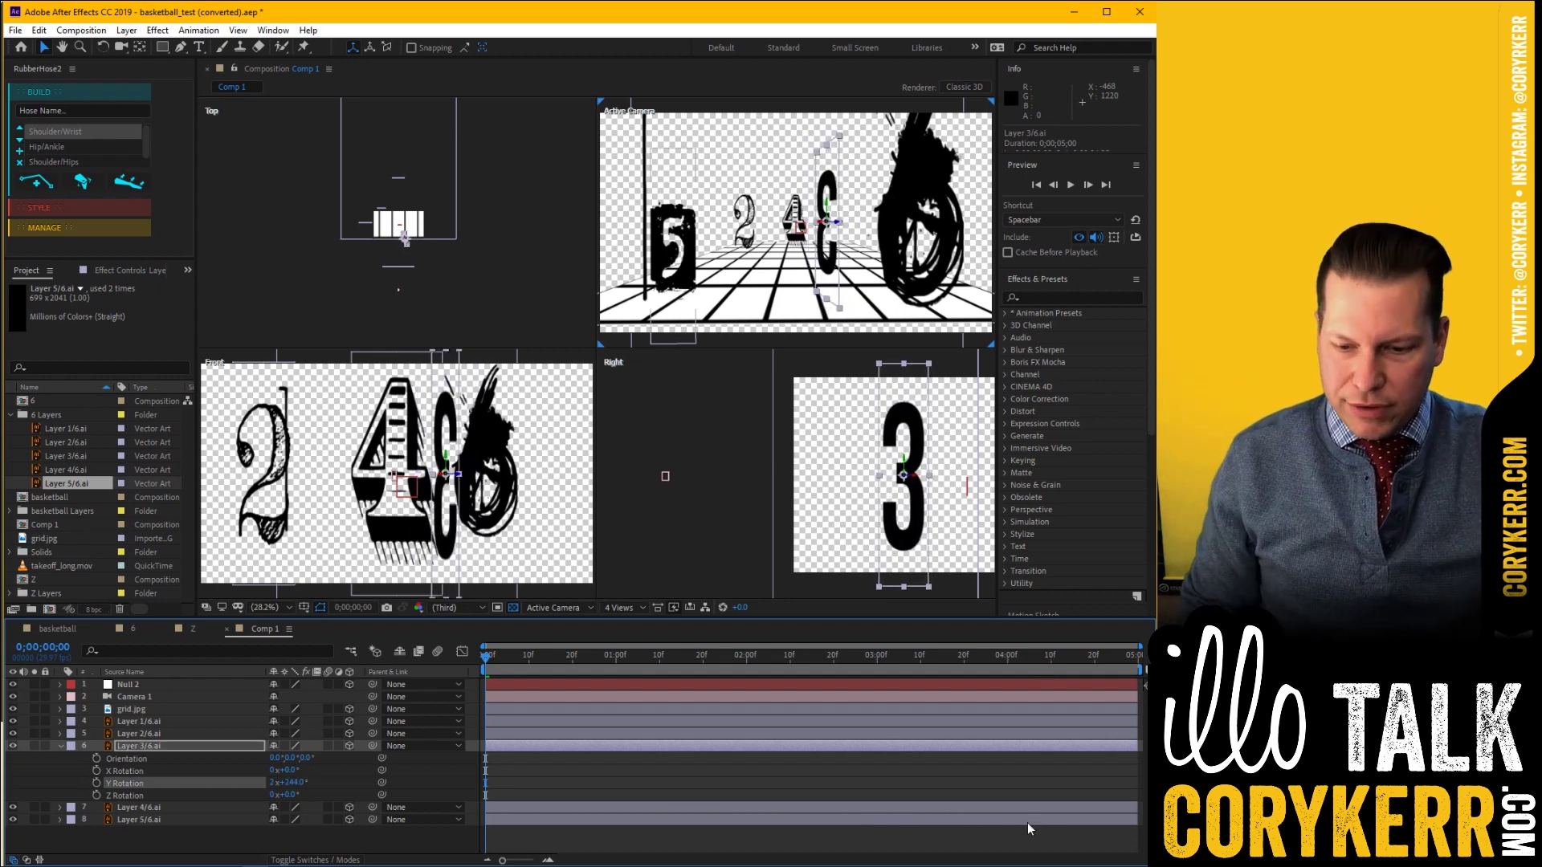
{"action": "left_click", "coordinate": [289, 782]}
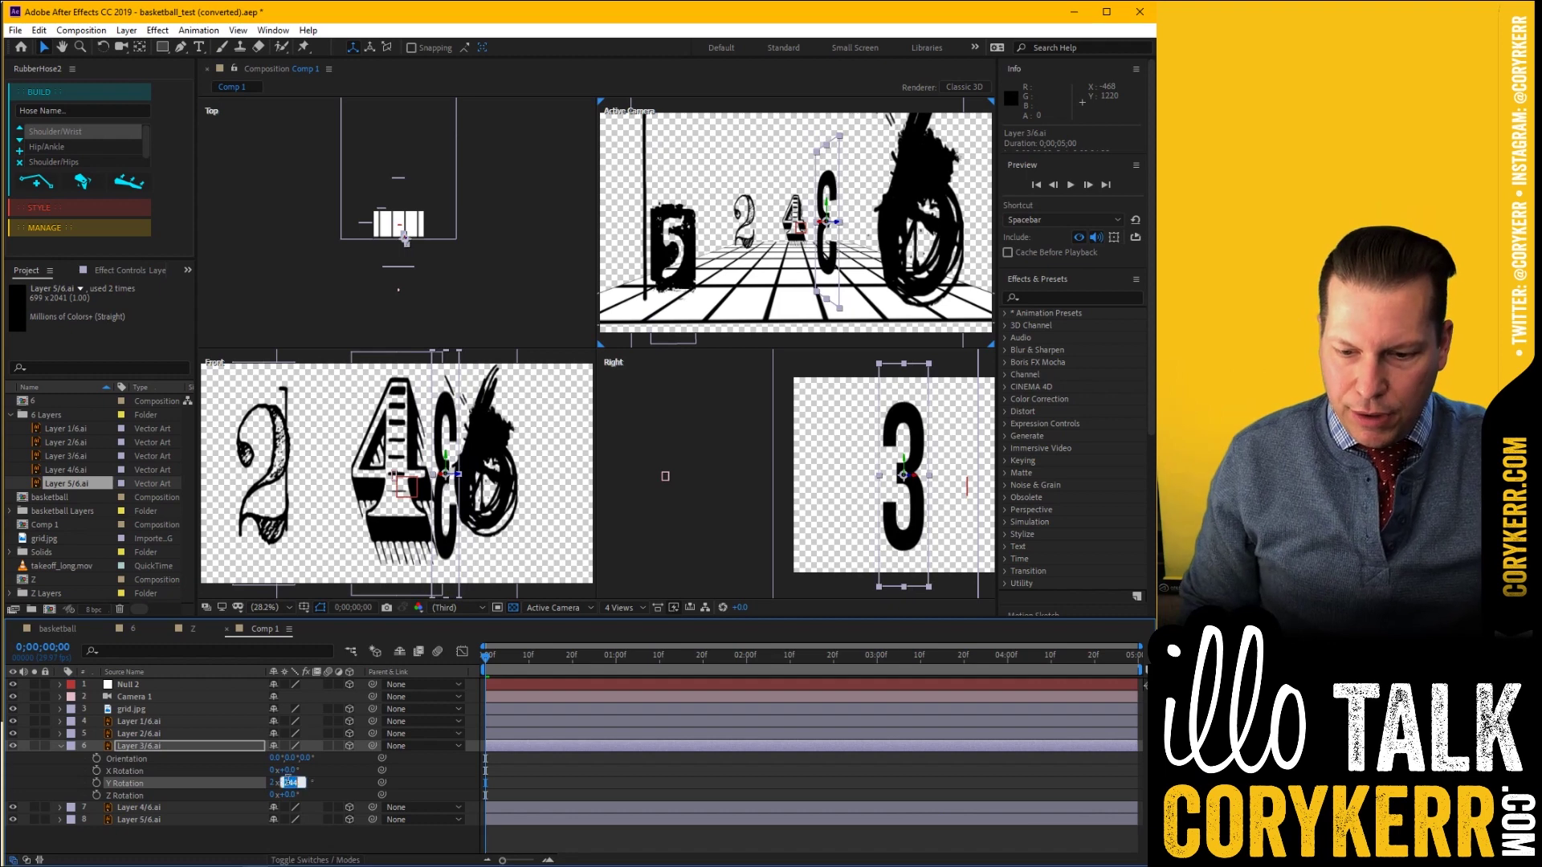
{"action": "type", "text": "0"}
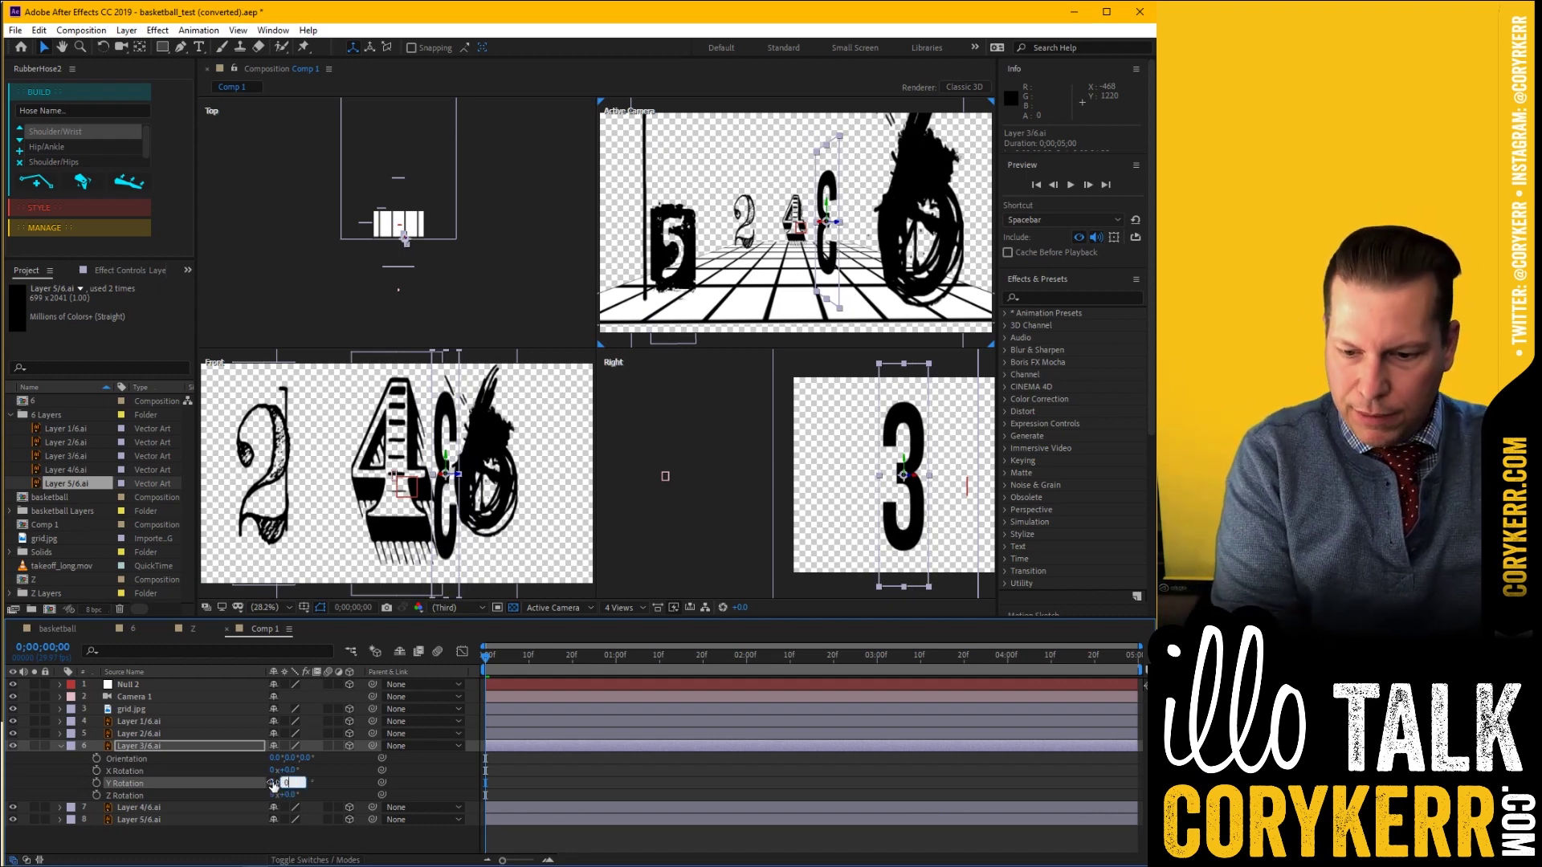
{"action": "left_click", "coordinate": [273, 783]}
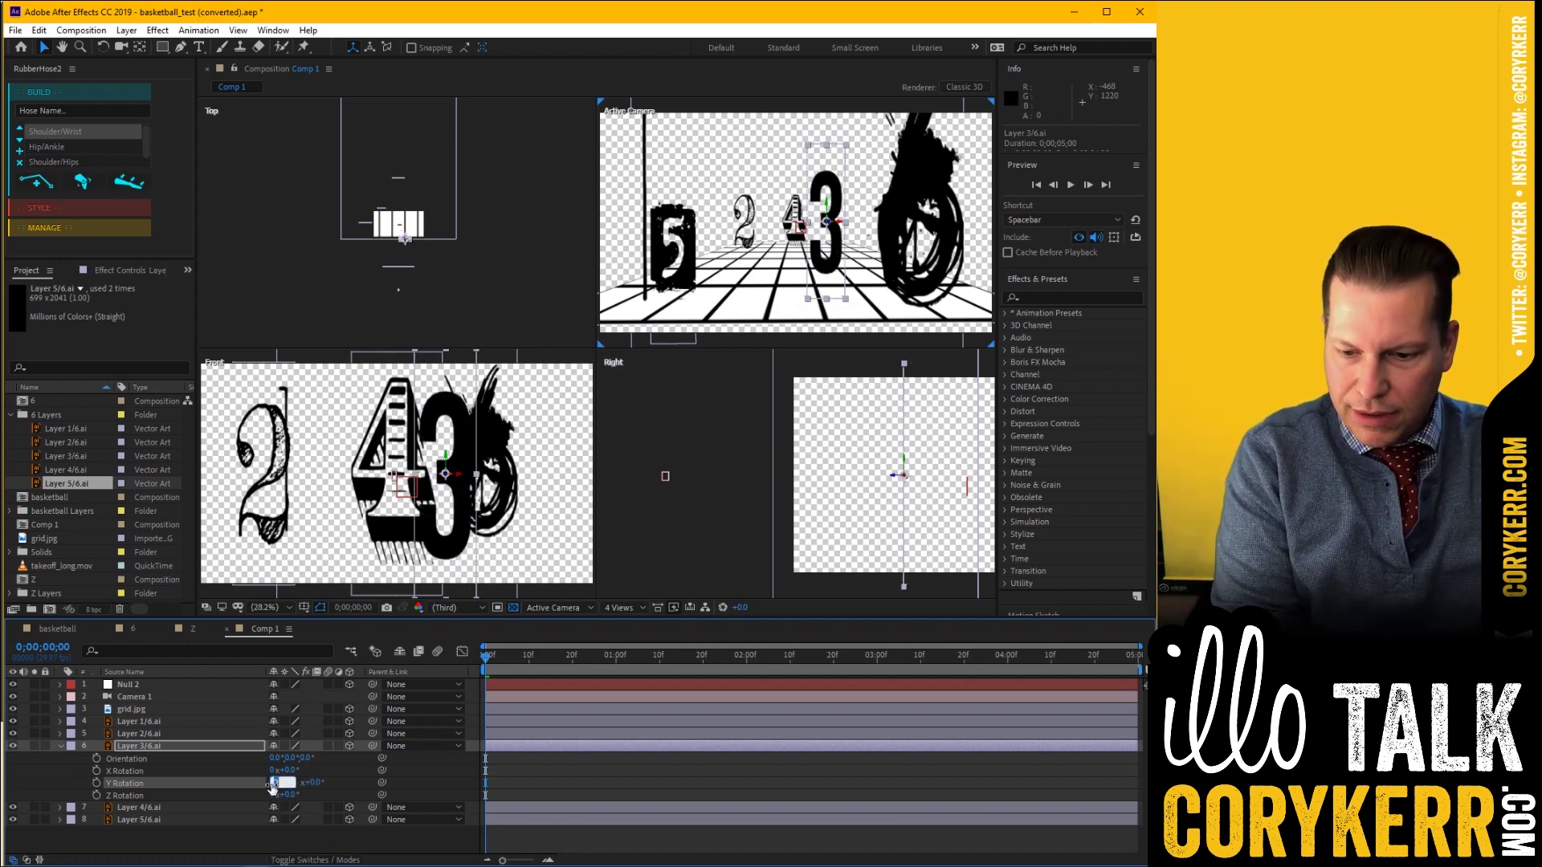
{"action": "left_click", "coordinate": [97, 783]}
At 0;00;04;29, set Layer 3/6.ai's Y Rotation to 5 full revolutions, then return to the composition's start
{"action": "left_click_drag", "start_coordinate": [483, 656], "coordinate": [1141, 689]}
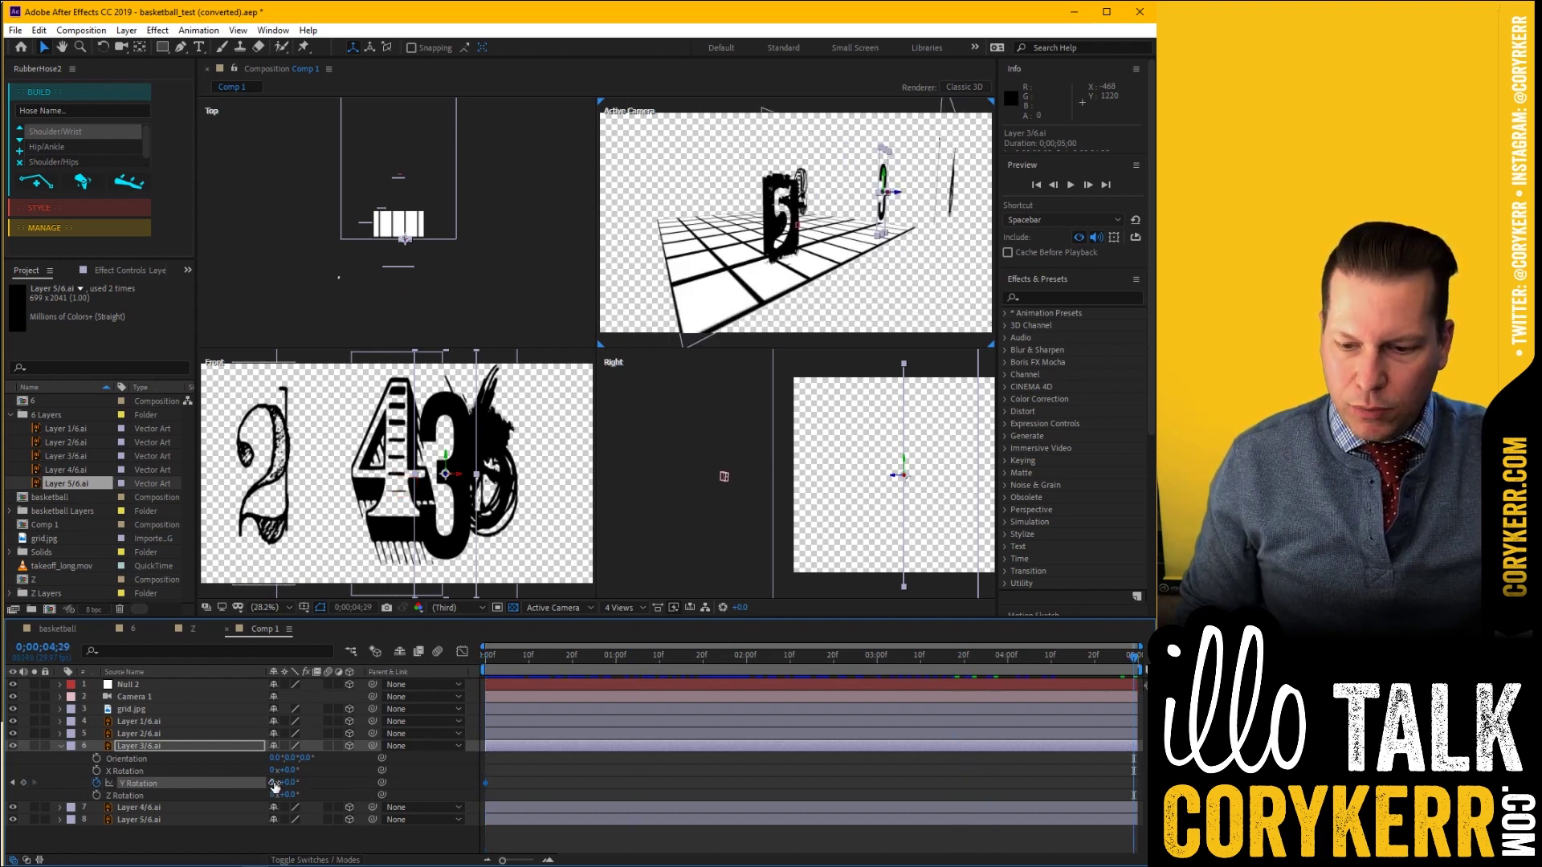
{"action": "type", "text": "5"}
{"action": "key", "text": "Return"}
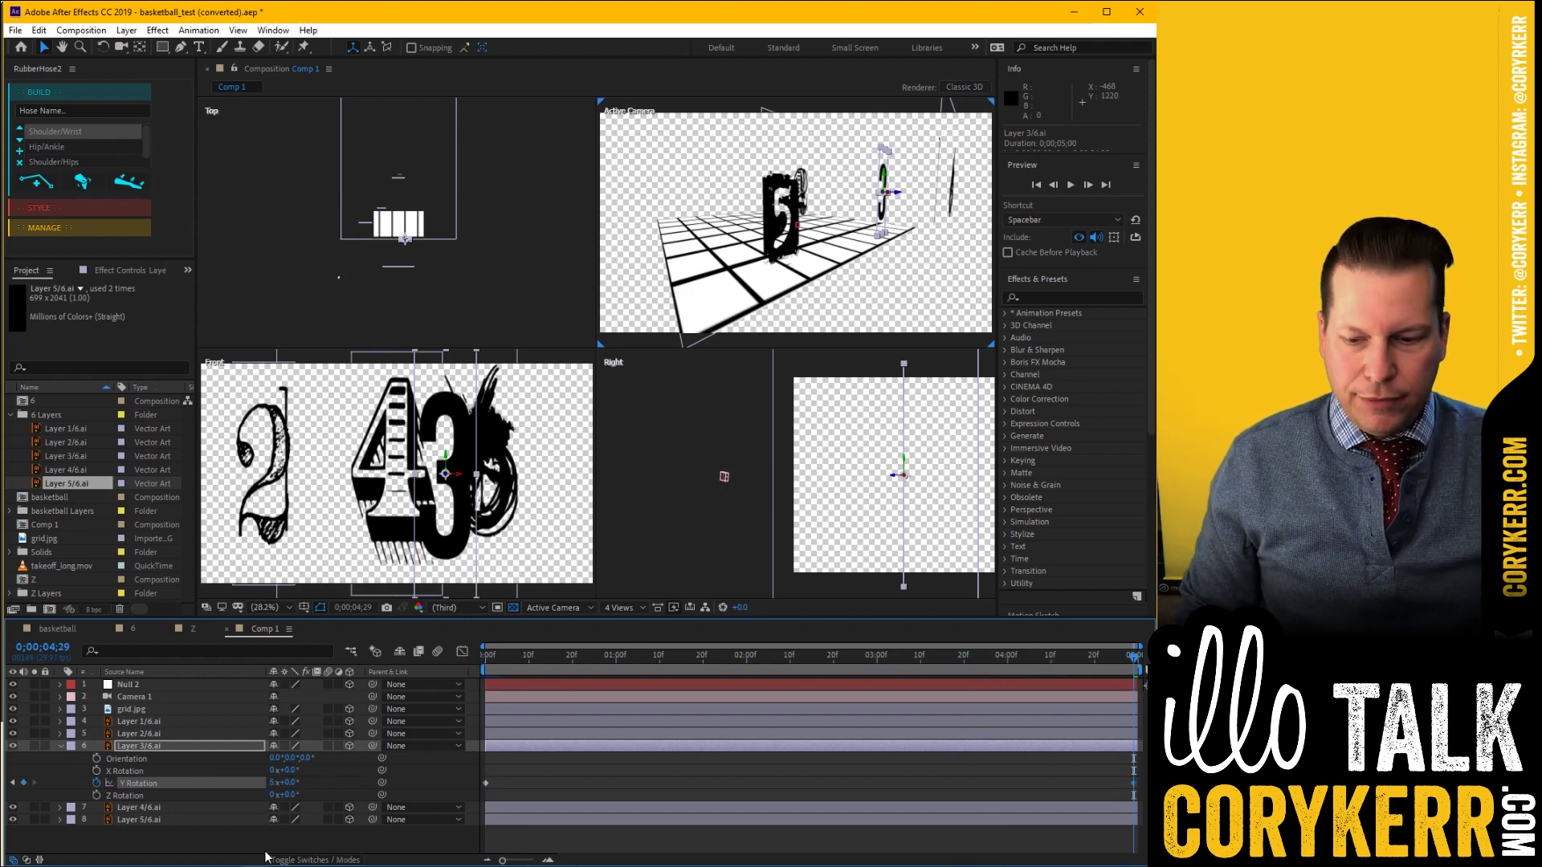
{"action": "left_click_drag", "start_coordinate": [499, 668], "coordinate": [479, 747]}
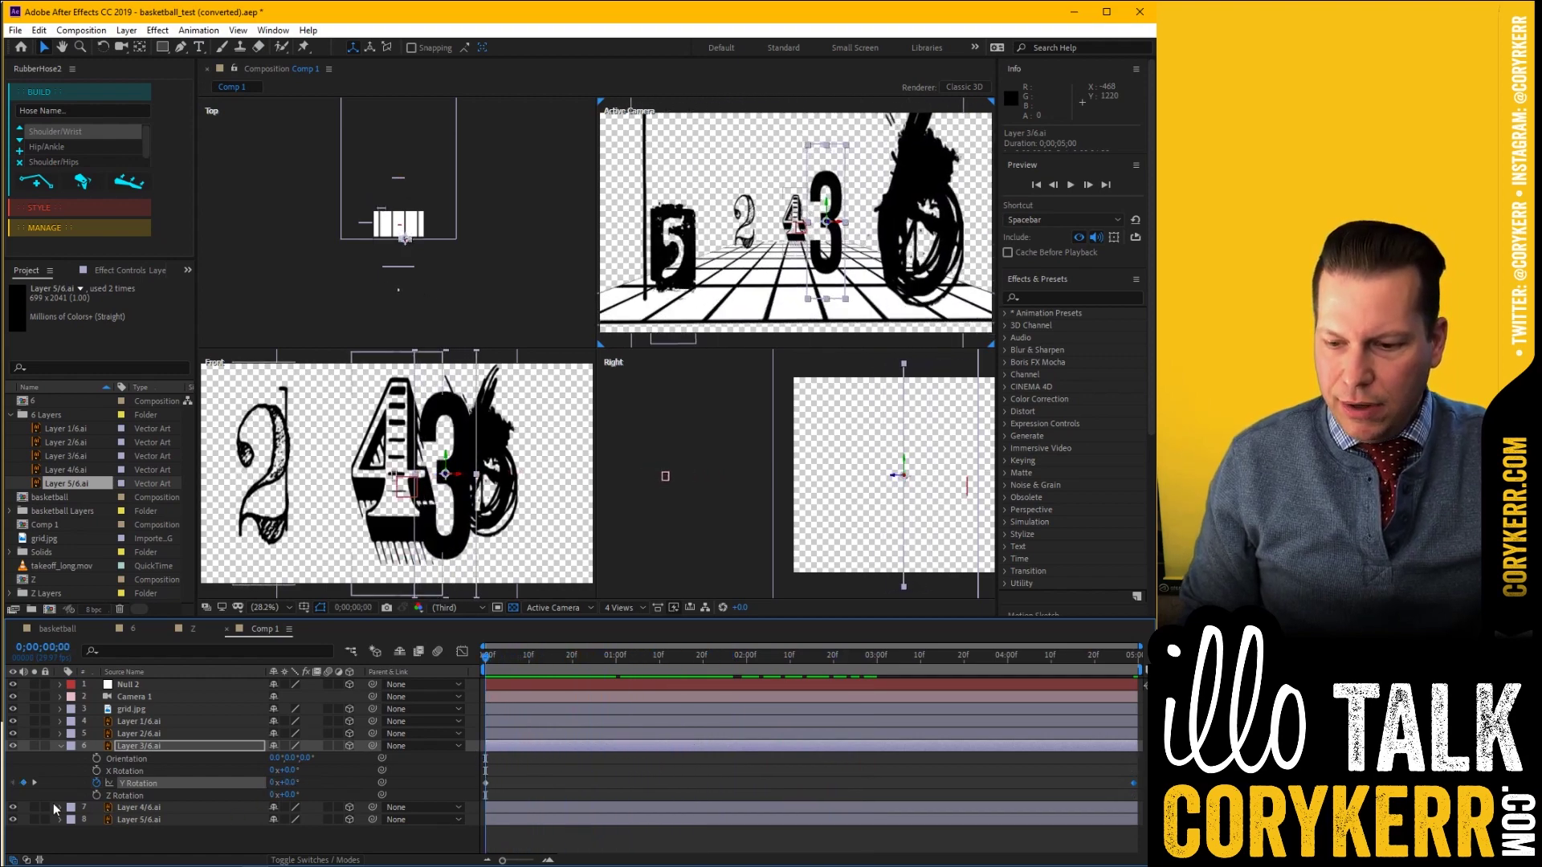
Collapse Layer 3/6.ai and reveal the rotation properties of Layer 4/6.ai
{"action": "left_click", "coordinate": [61, 746]}
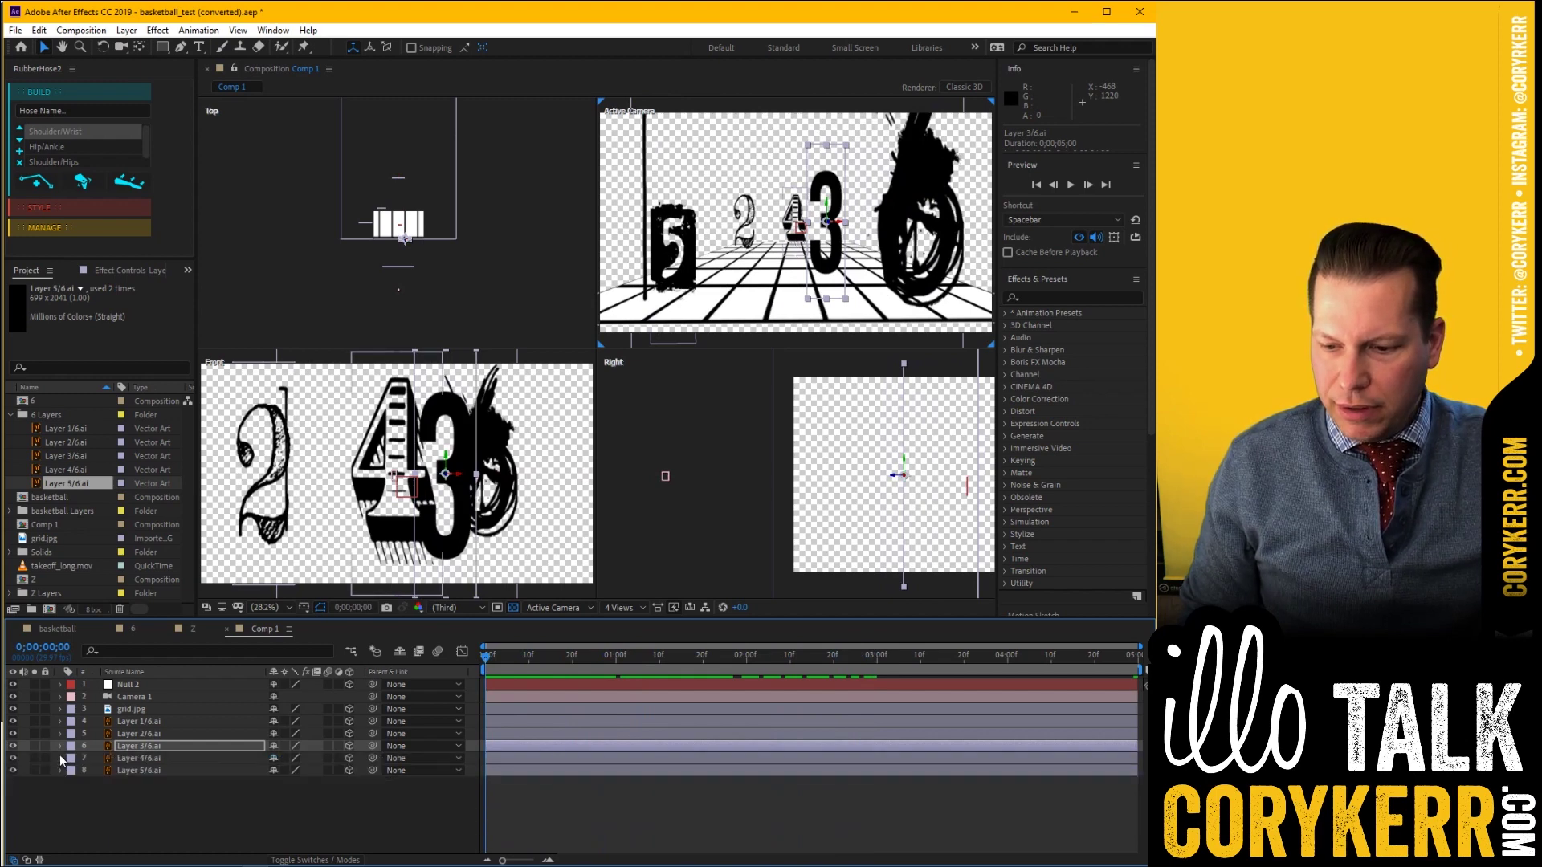
{"action": "left_click", "coordinate": [60, 758]}
{"action": "left_click", "coordinate": [130, 758]}
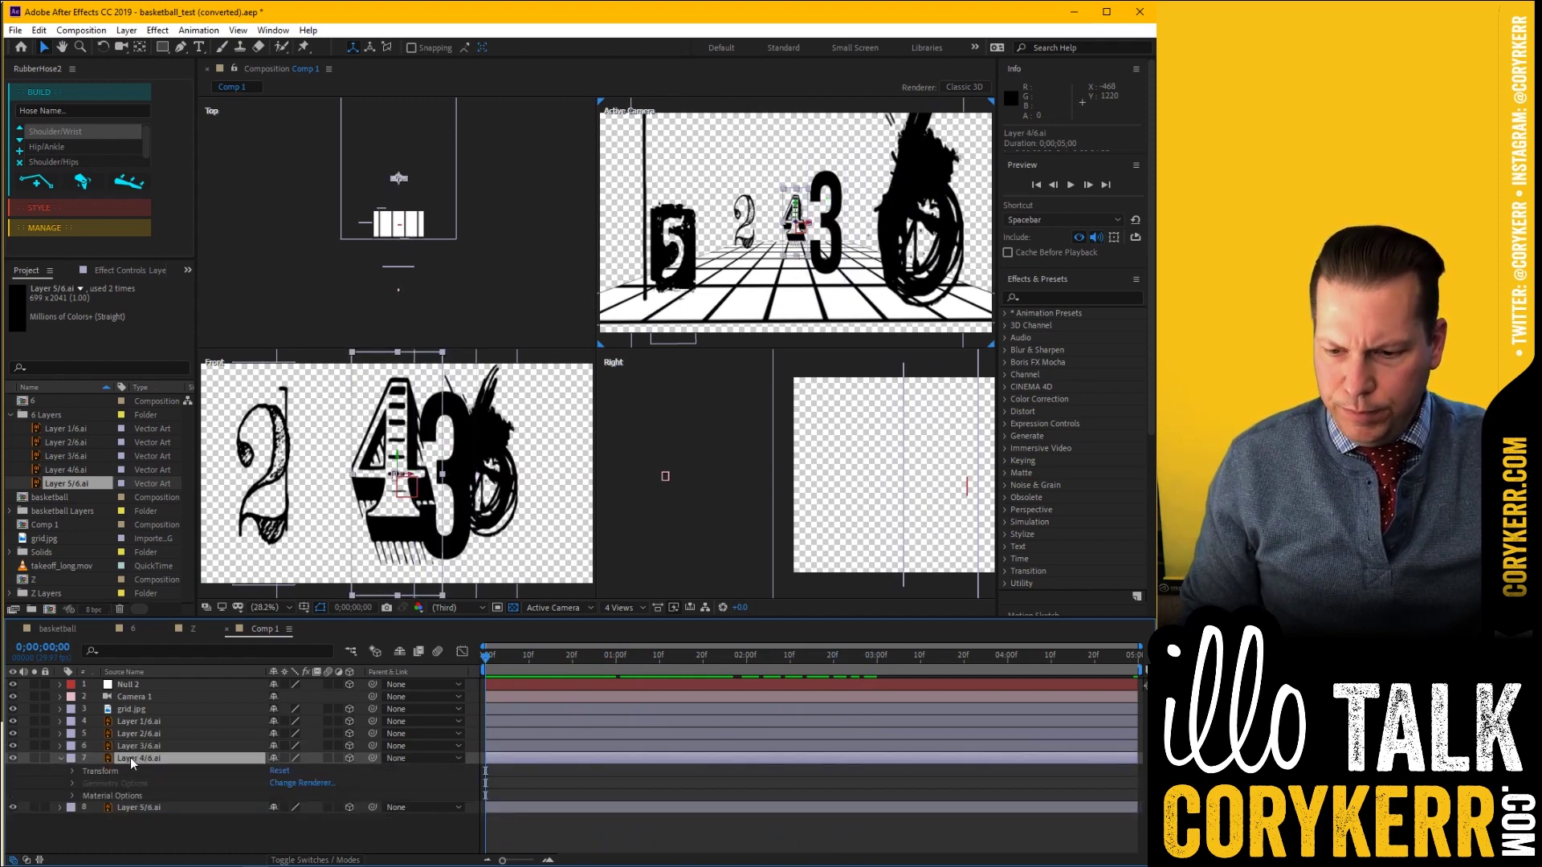
{"action": "key", "text": "r"}
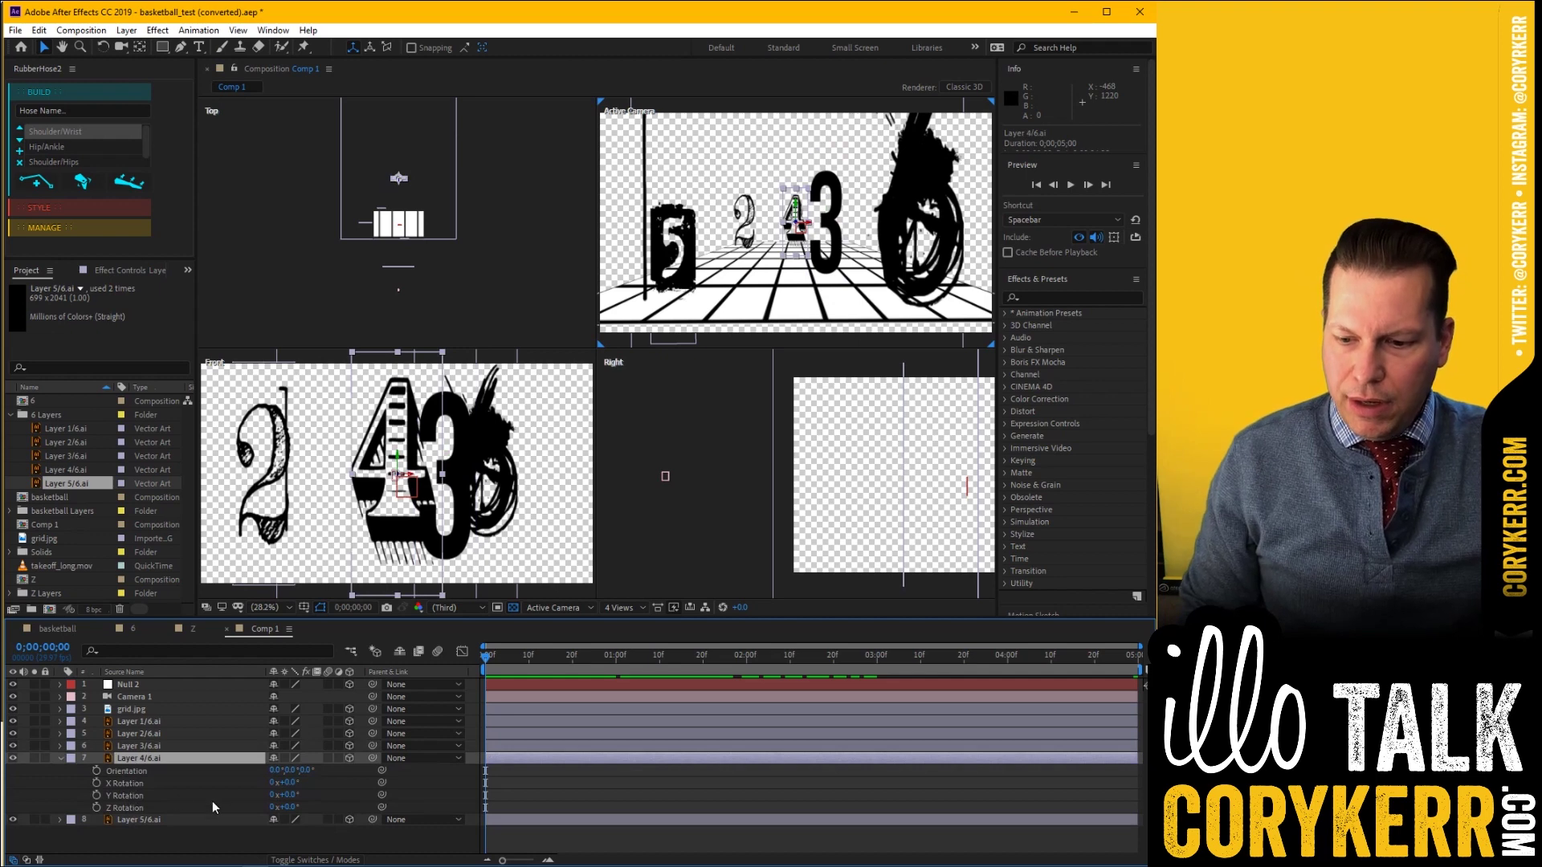
Test Layer 4/6.ai's Z Rotation, restore it to 0°, and enable its keyframing at the composition's start
{"action": "left_click_drag", "start_coordinate": [289, 806], "coordinate": [319, 818]}
{"action": "key", "text": "Return"}
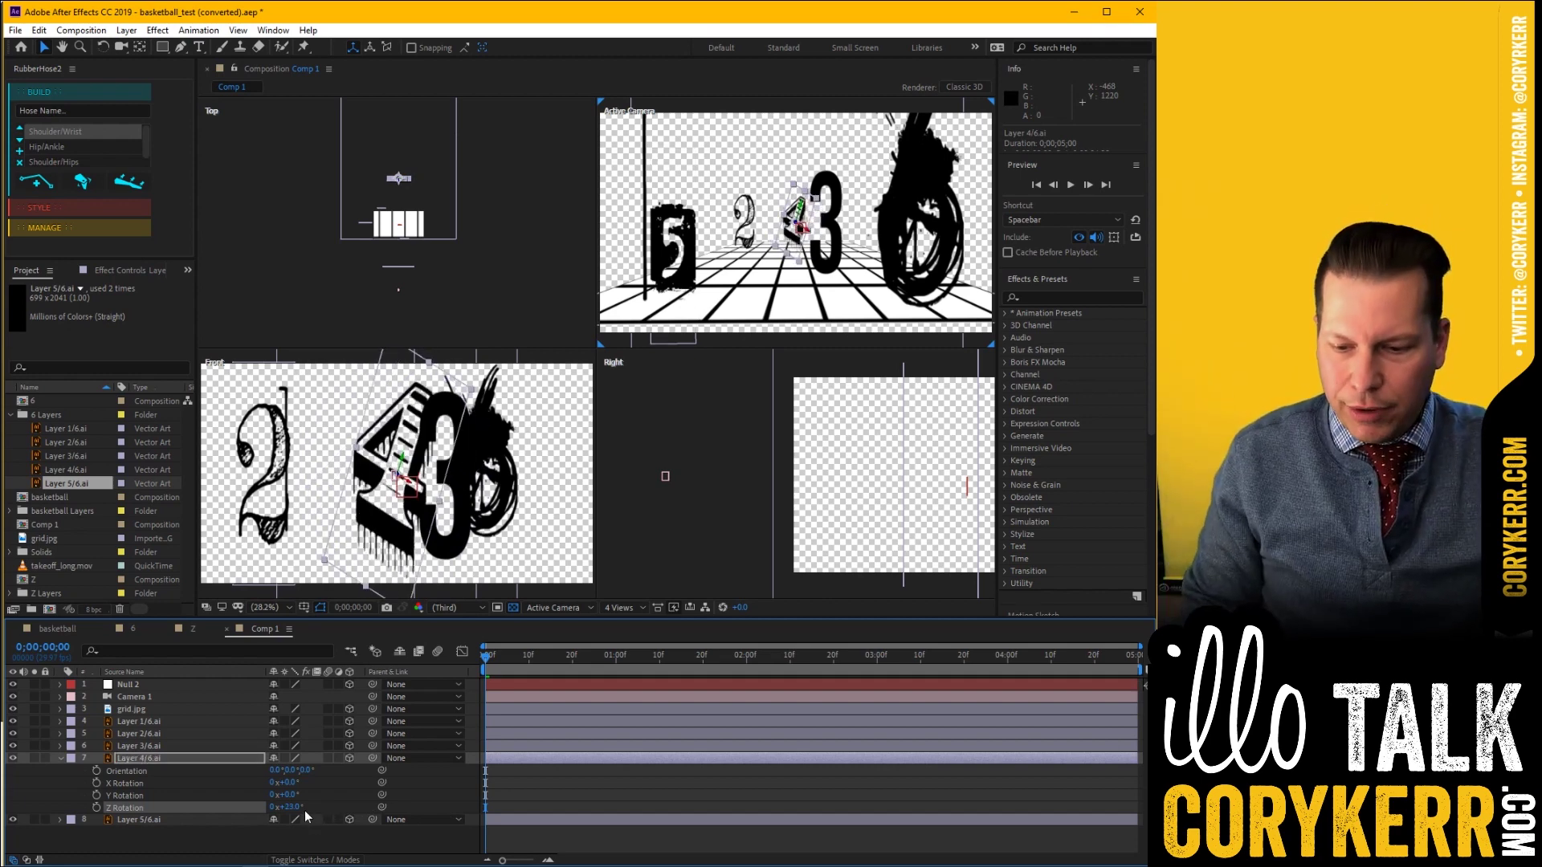
{"action": "left_click_drag", "start_coordinate": [291, 806], "coordinate": [315, 817]}
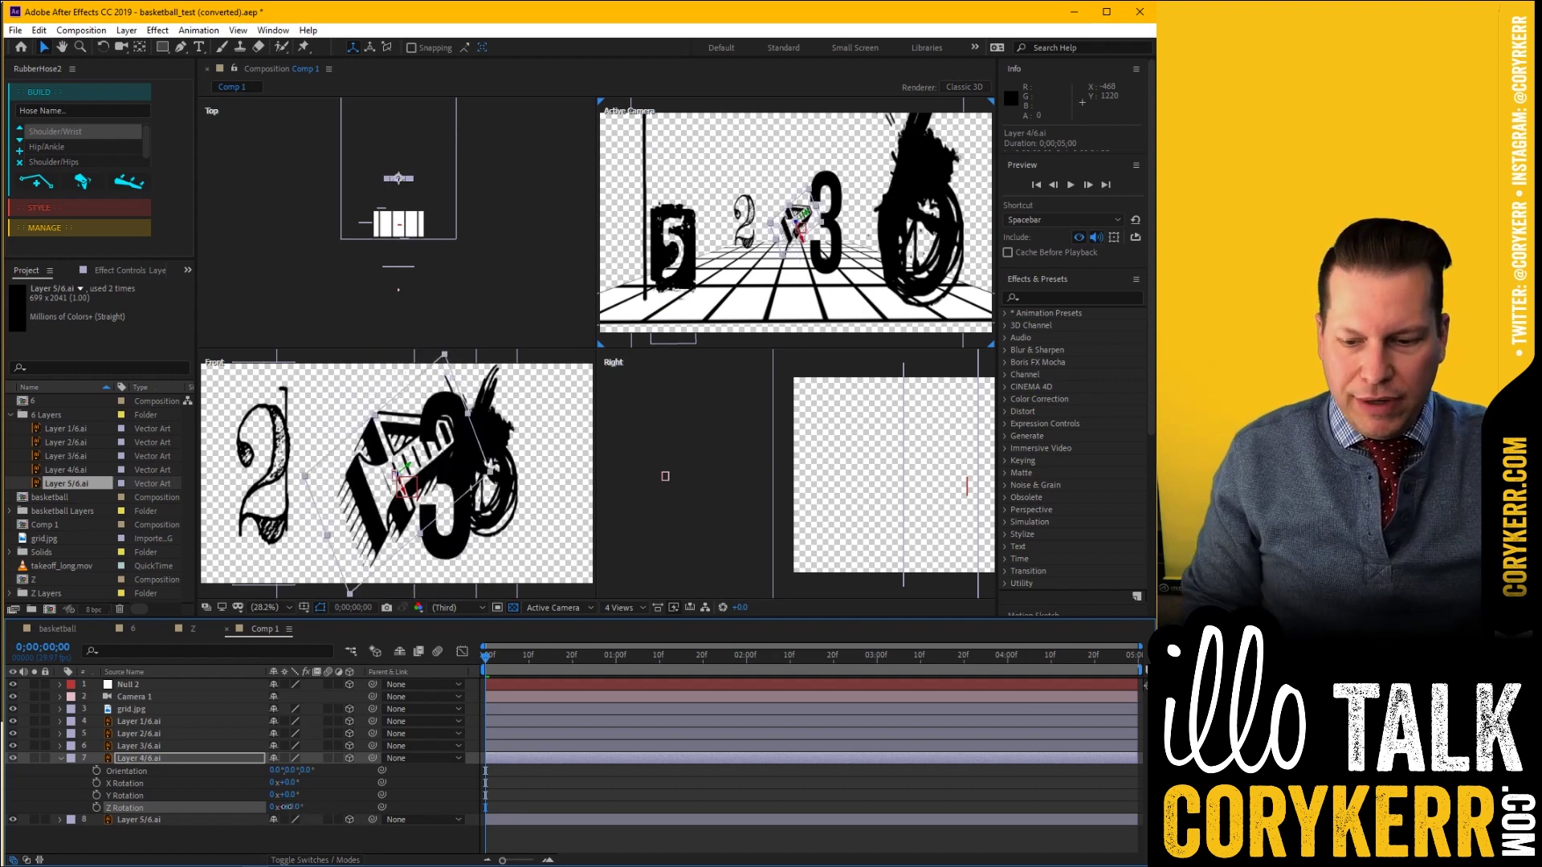
{"action": "left_click", "coordinate": [96, 806]}
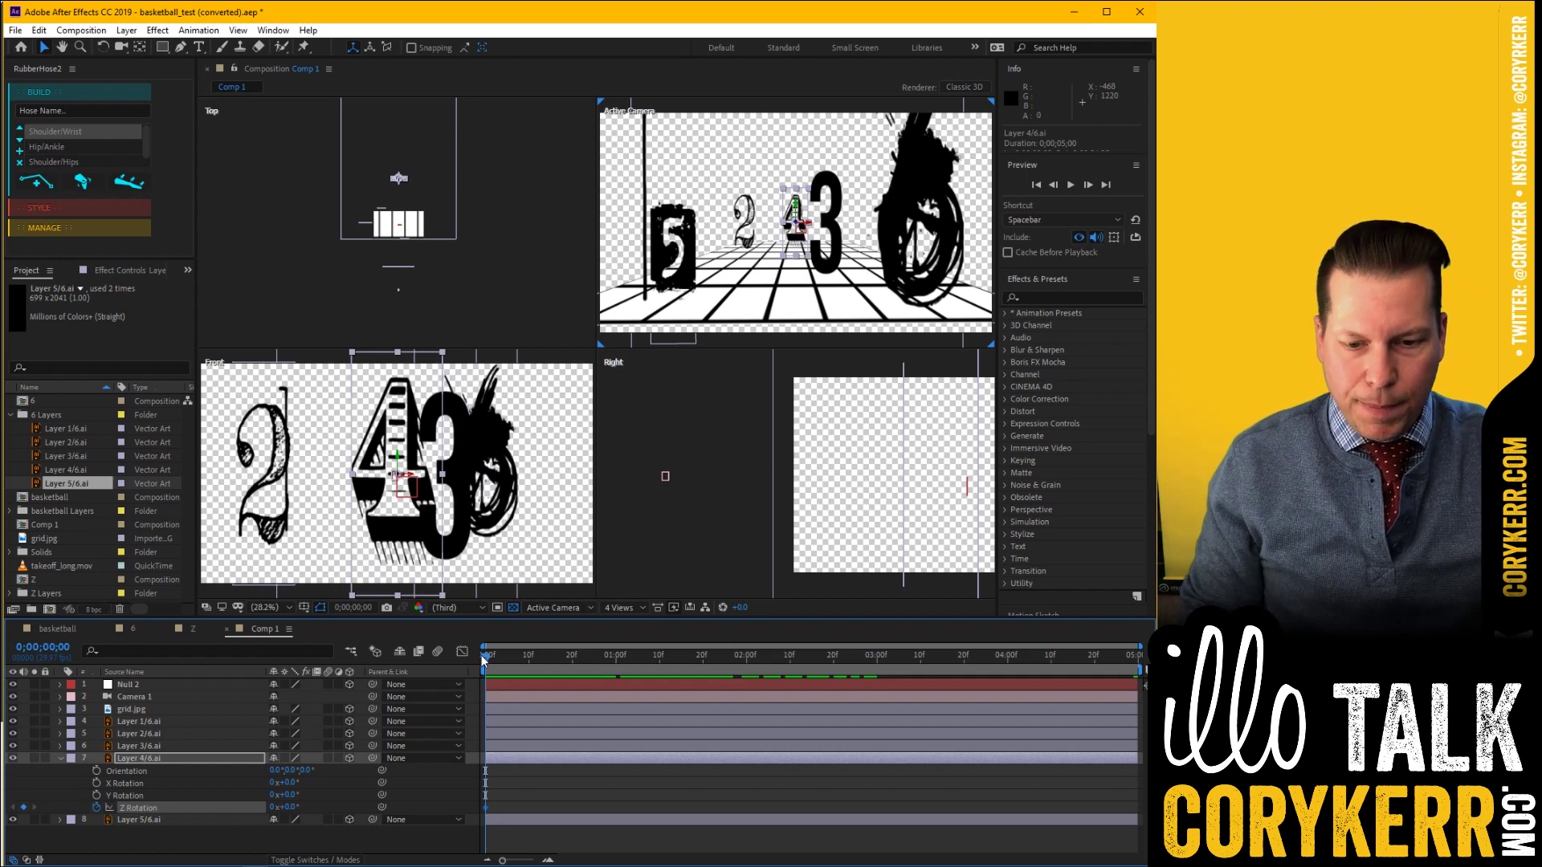
At 0;00;04;29, set Layer 4/6.ai's Z Rotation to 5 full revolutions and scrub the combined animation, stopping at 0;00;00;18
{"action": "left_click_drag", "start_coordinate": [484, 659], "coordinate": [1144, 682]}
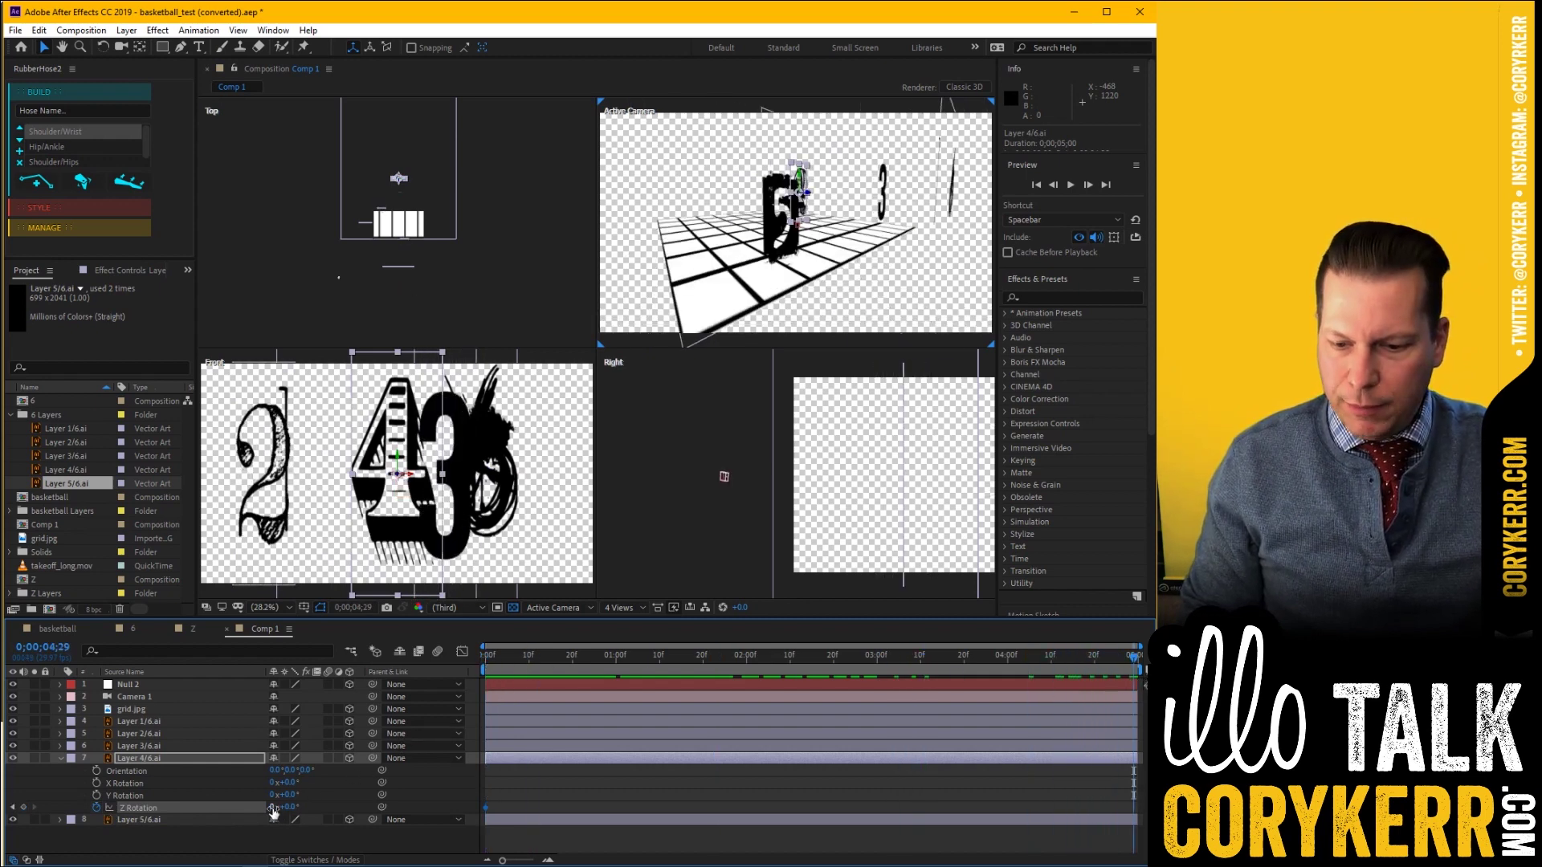
{"action": "type", "text": "5"}
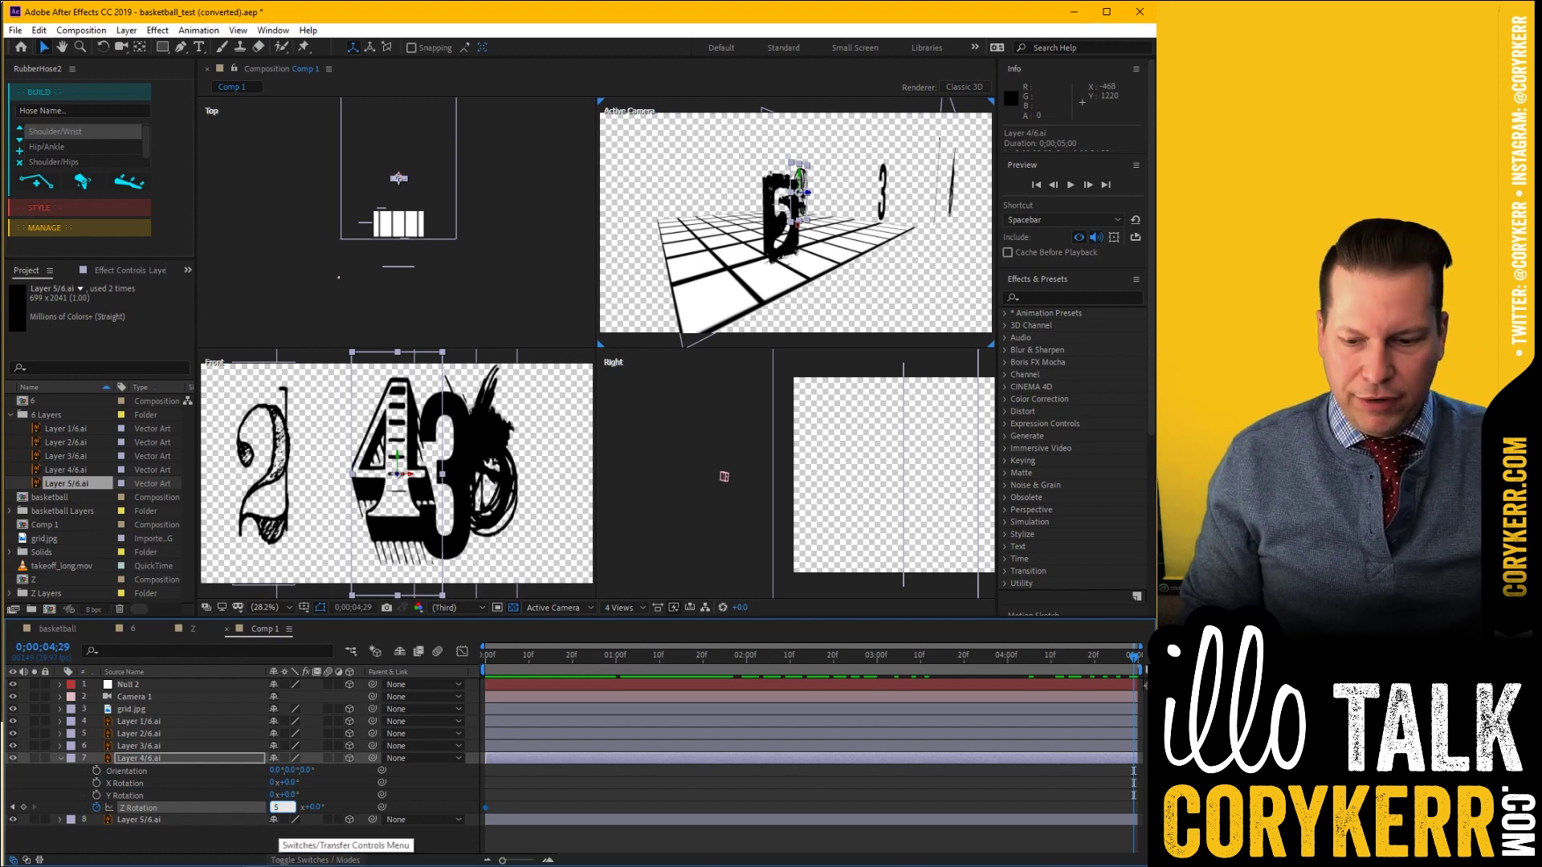
{"action": "left_click", "coordinate": [508, 832]}
{"action": "left_click_drag", "start_coordinate": [492, 666], "coordinate": [563, 758]}
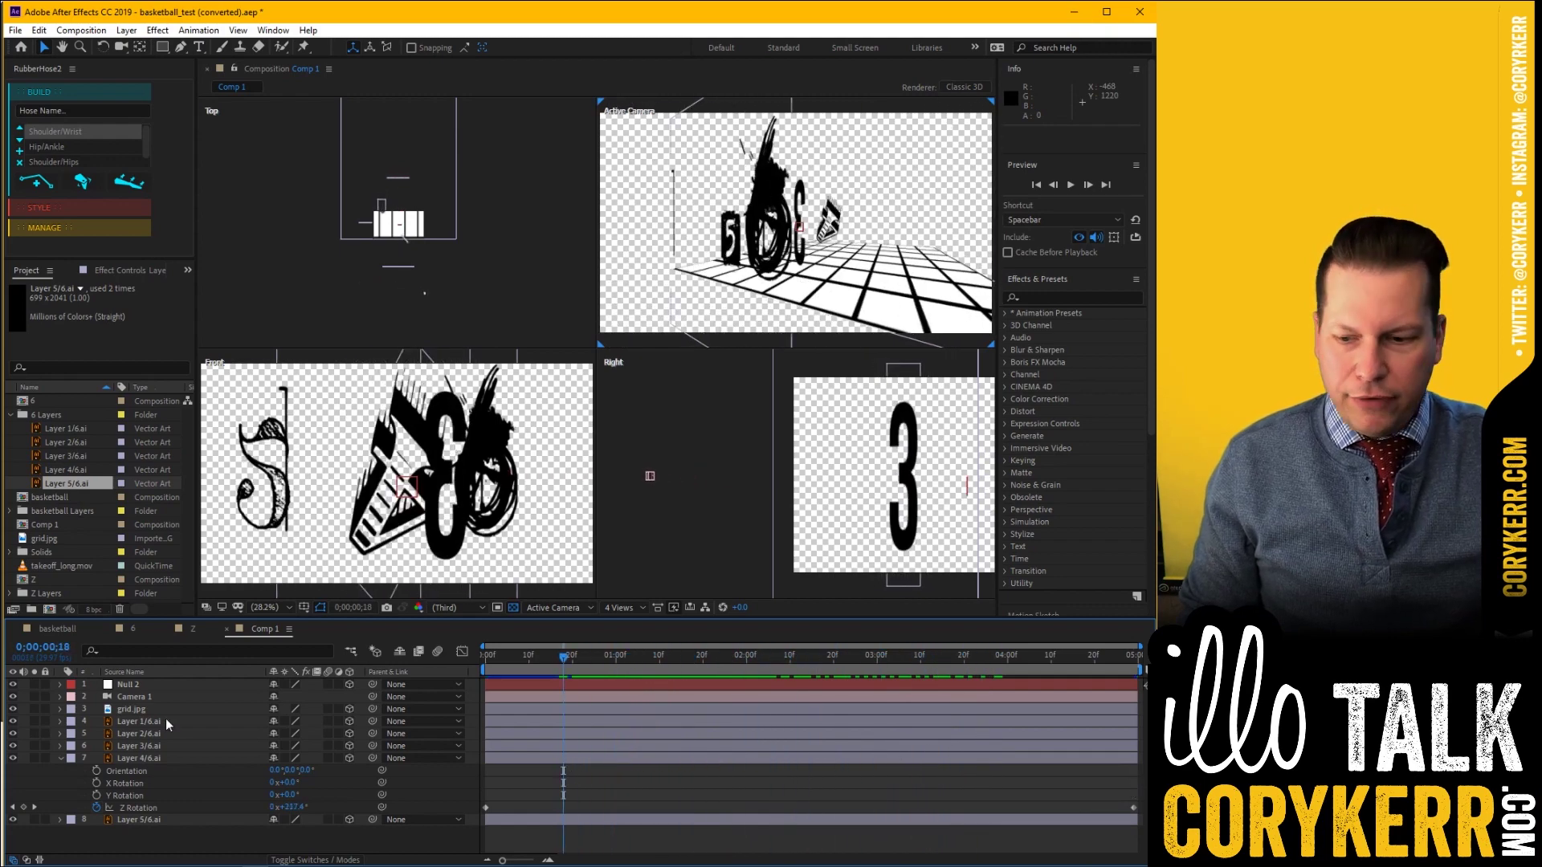
Reveal Camera 1's transform properties, move to 0;00;04;00, and switch the Front viewport to the Right view
{"action": "left_click", "coordinate": [58, 696]}
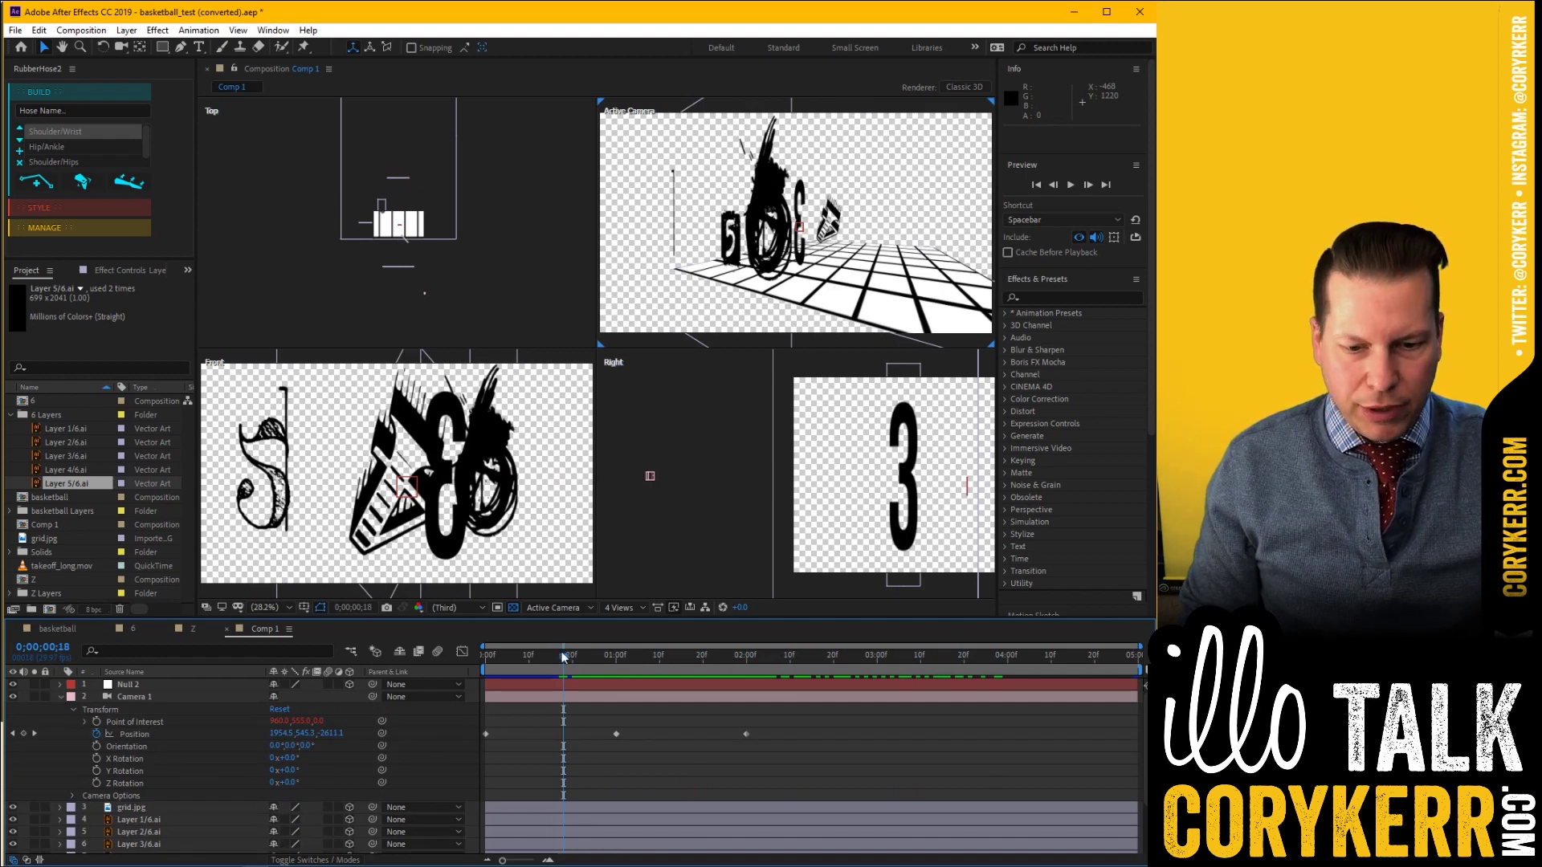
{"action": "left_click_drag", "start_coordinate": [565, 660], "coordinate": [1010, 682]}
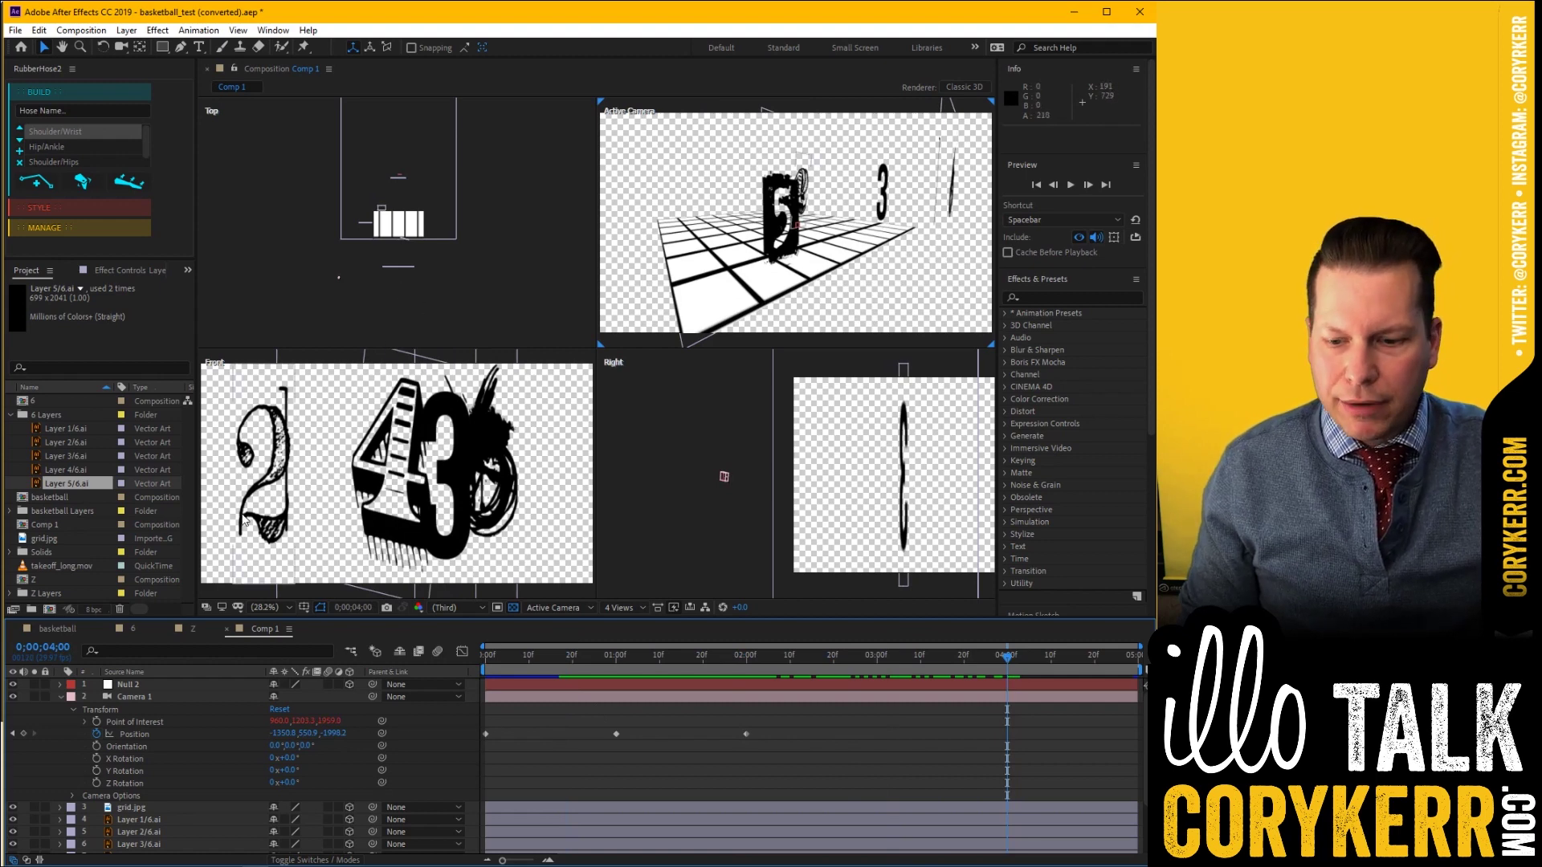
{"action": "left_click", "coordinate": [147, 734]}
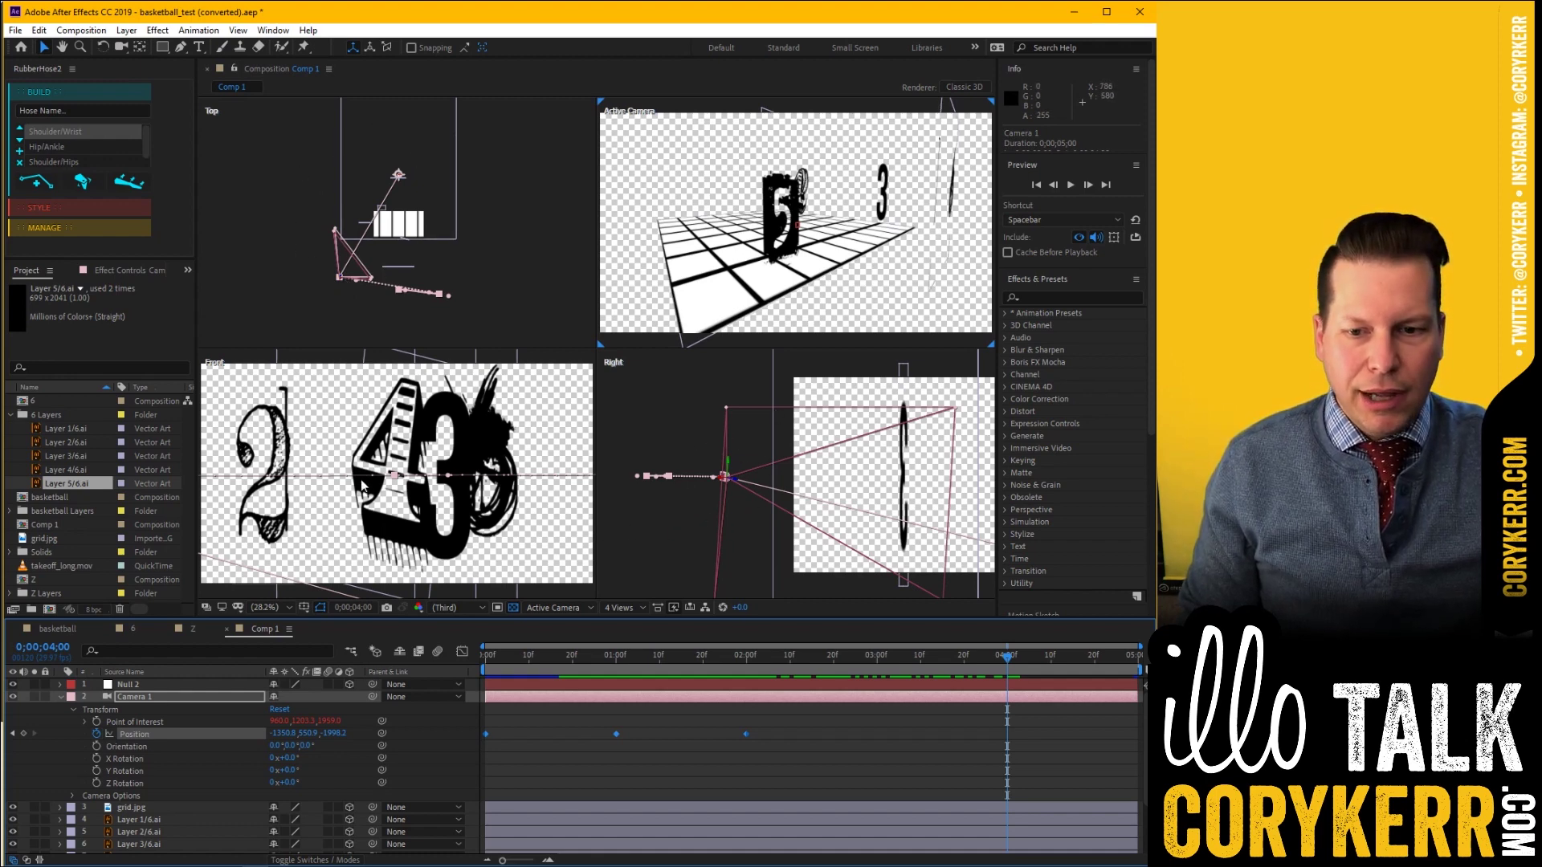
{"action": "left_click", "coordinate": [349, 436]}
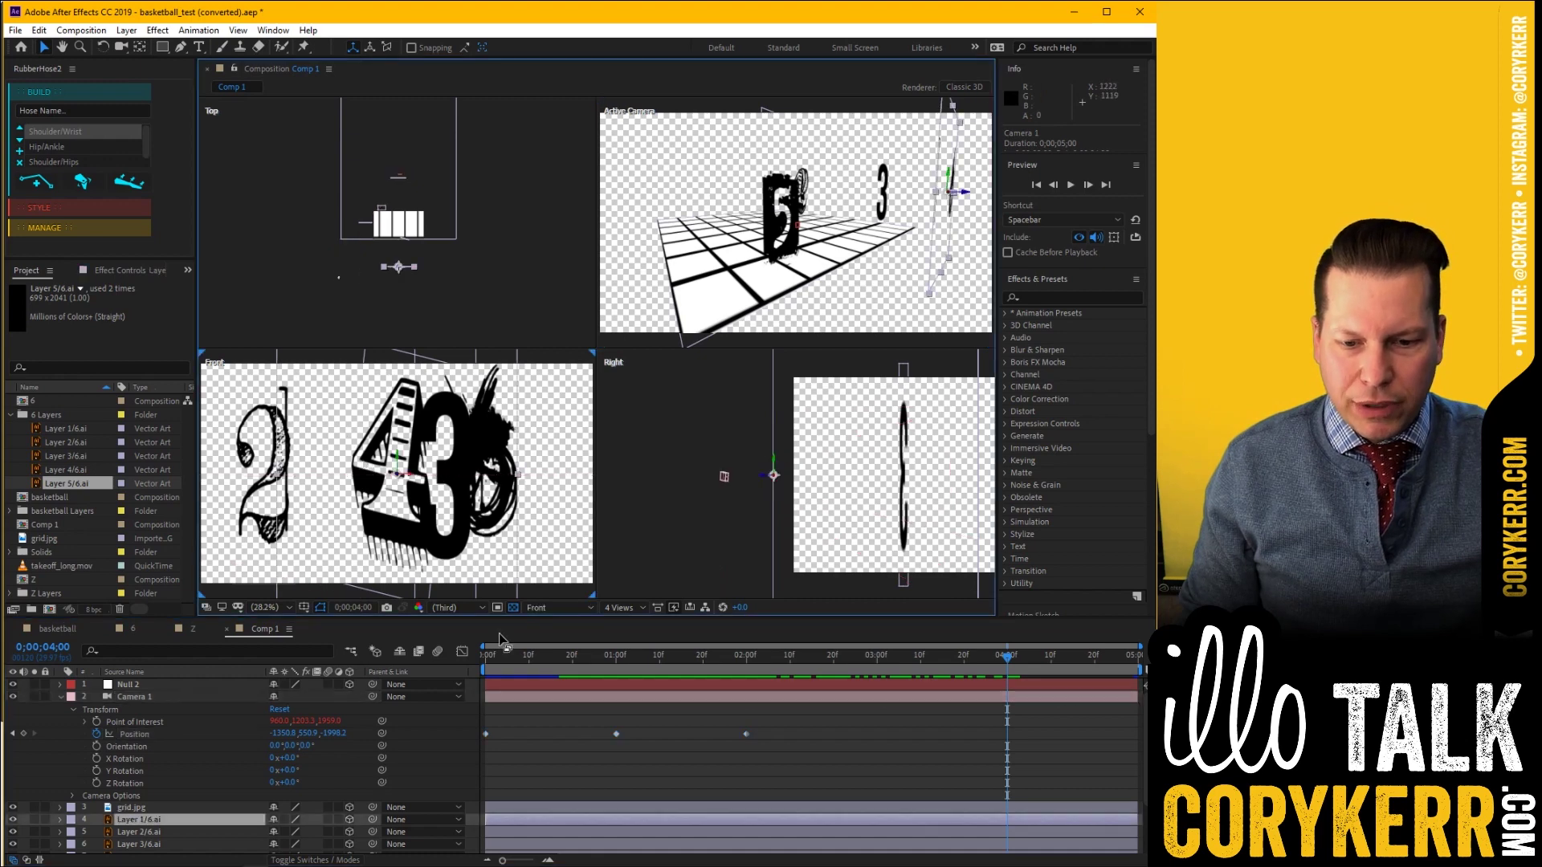
{"action": "left_click", "coordinate": [591, 605]}
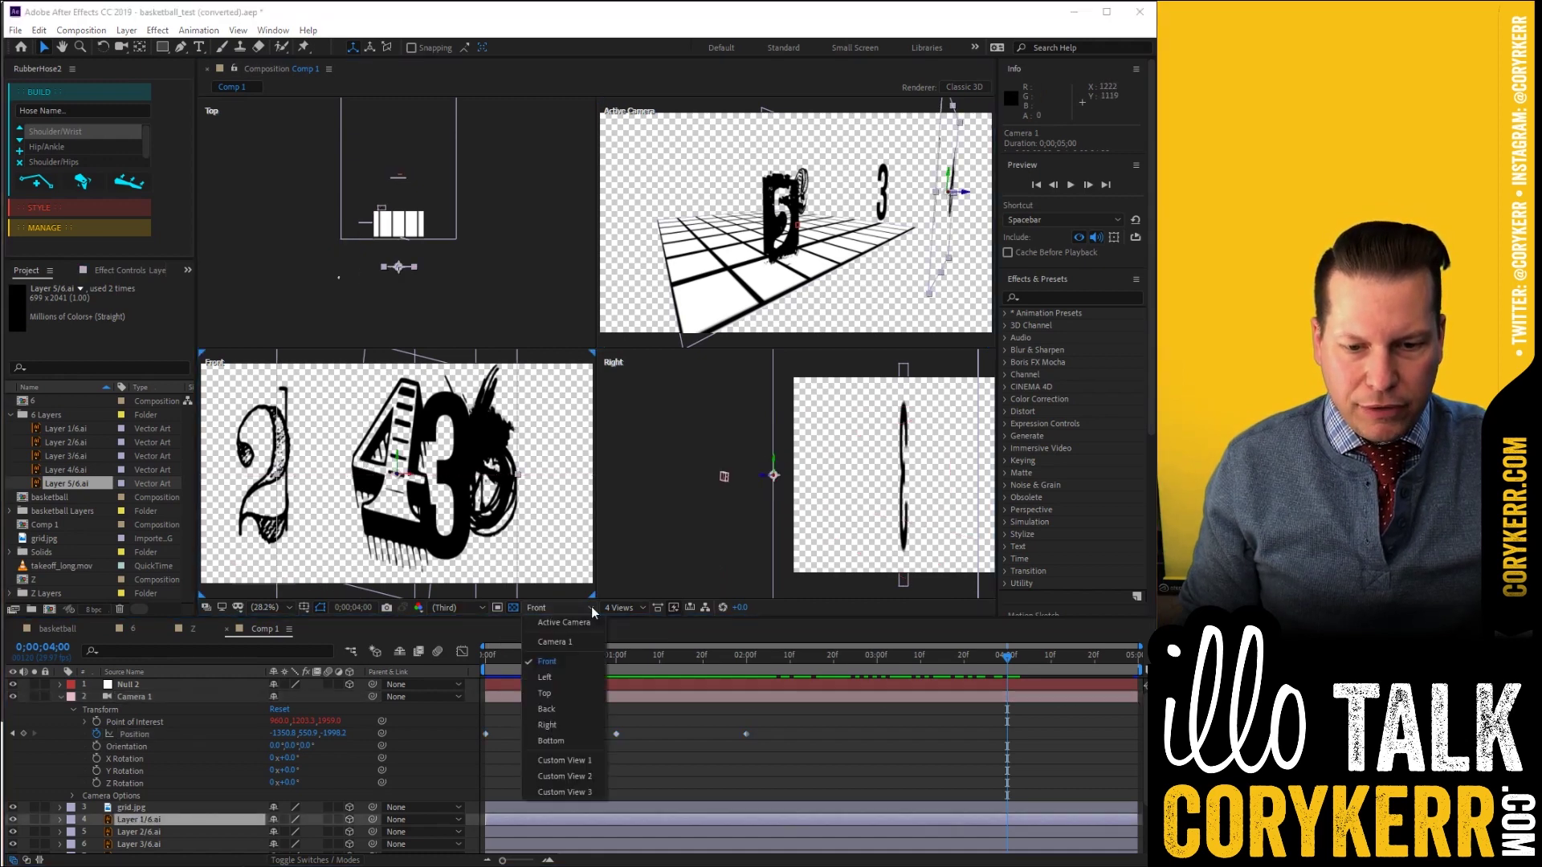
{"action": "left_click", "coordinate": [582, 726]}
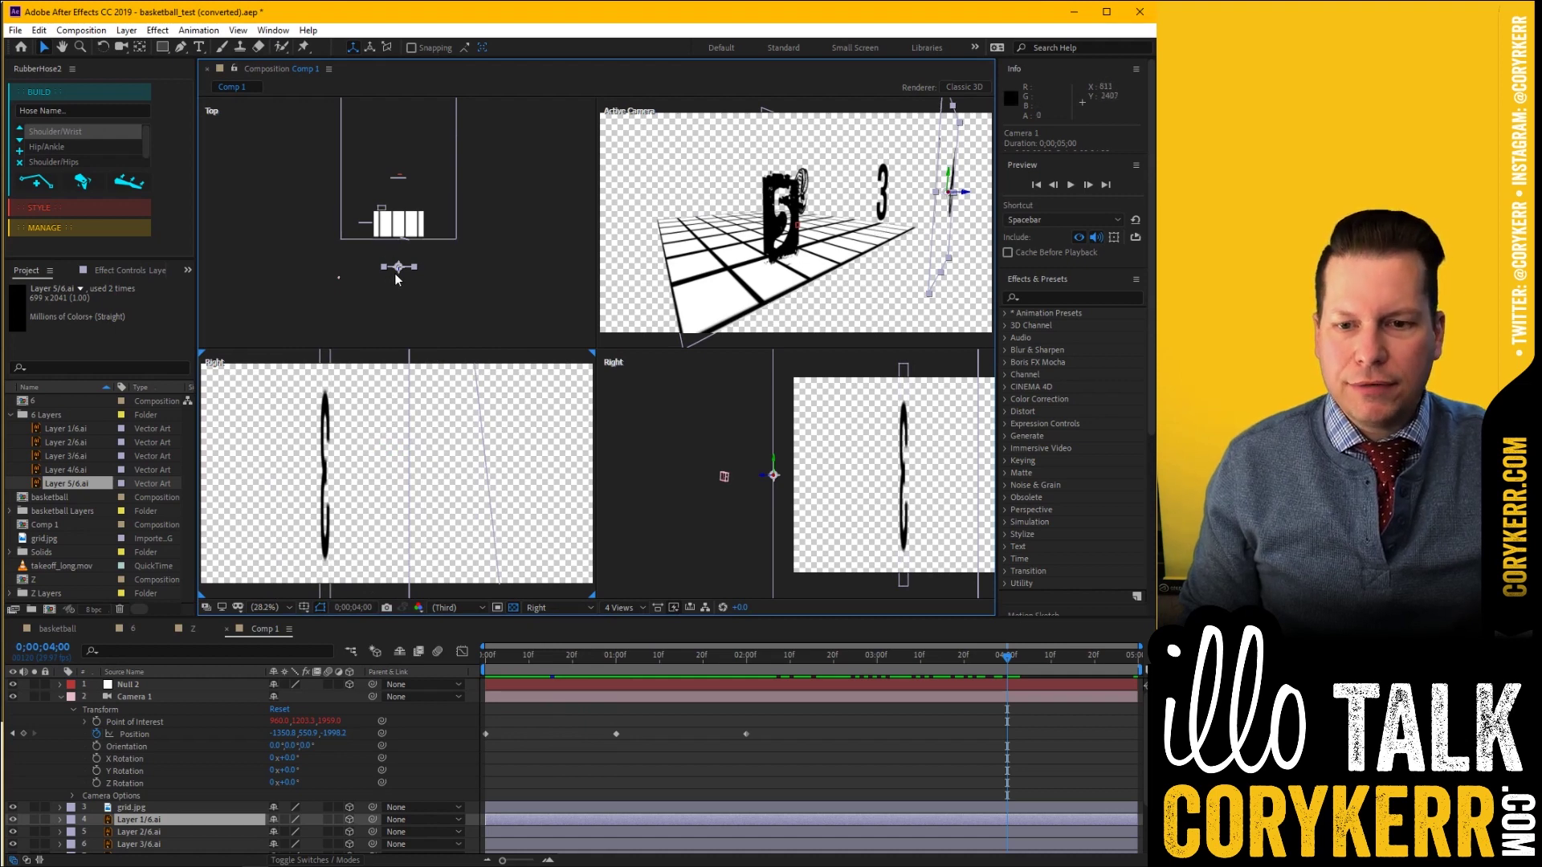
At 0;00;04;00, reposition Camera 1 in the Top view behind the numbers, at about 968, 1257, 2529
{"action": "left_click", "coordinate": [169, 734]}
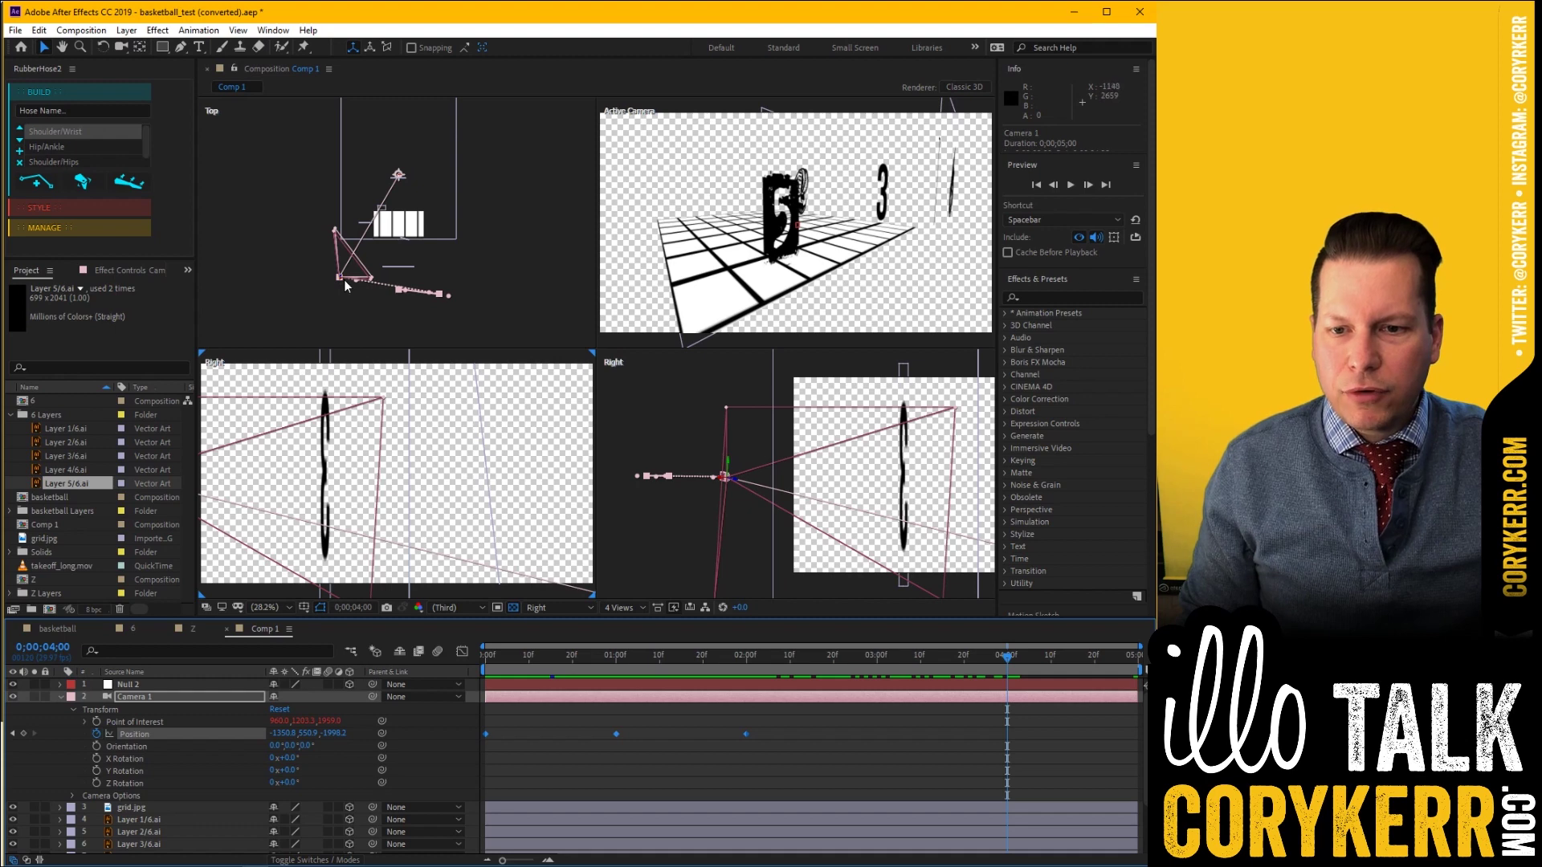
{"action": "left_click_drag", "start_coordinate": [344, 283], "coordinate": [441, 307]}
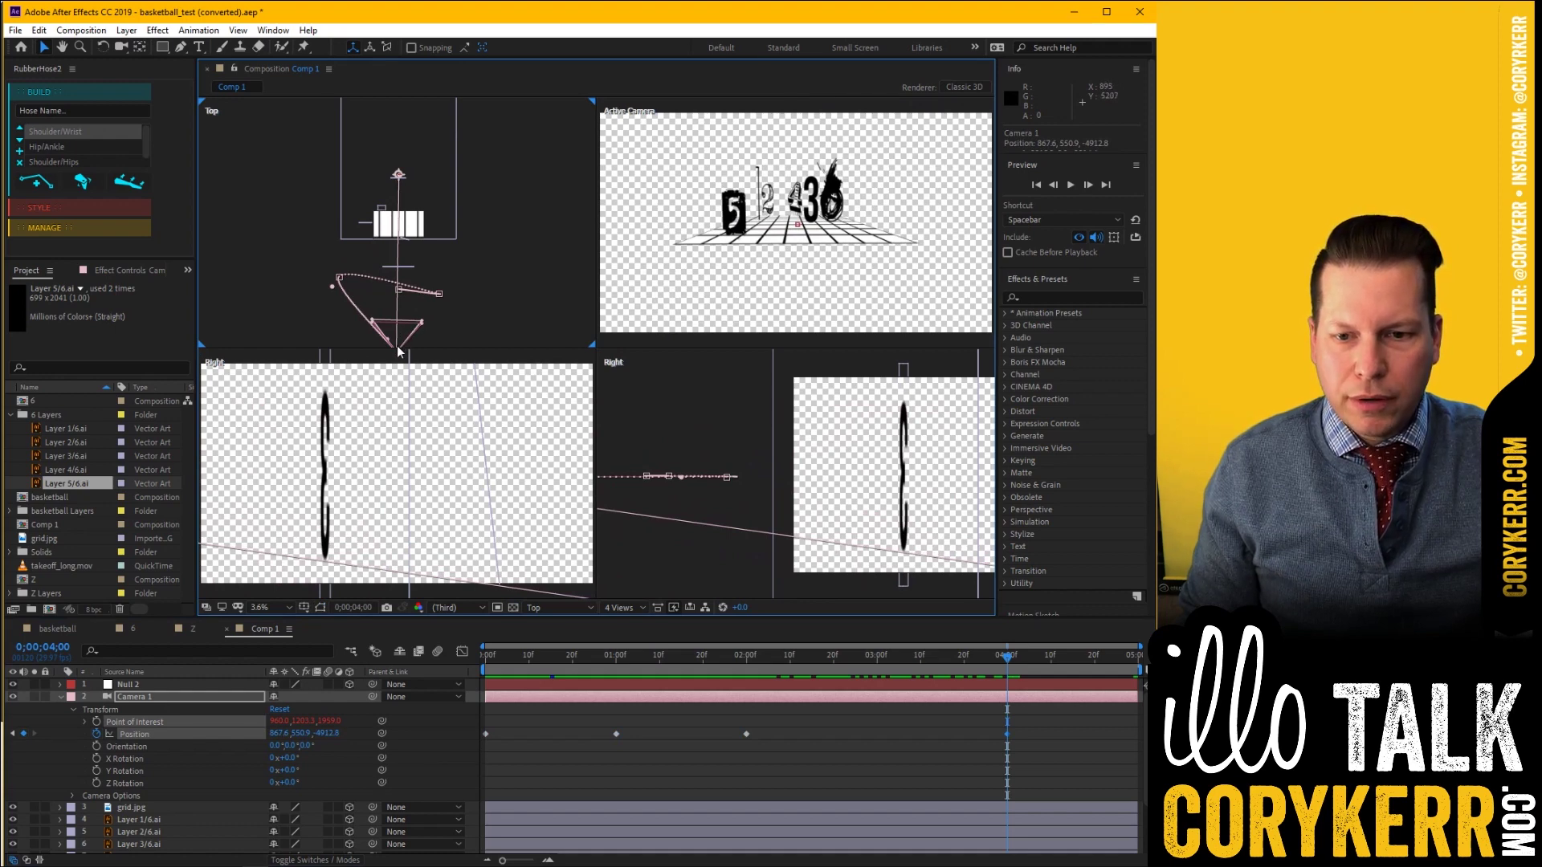
{"action": "left_click_drag", "start_coordinate": [399, 351], "coordinate": [400, 167]}
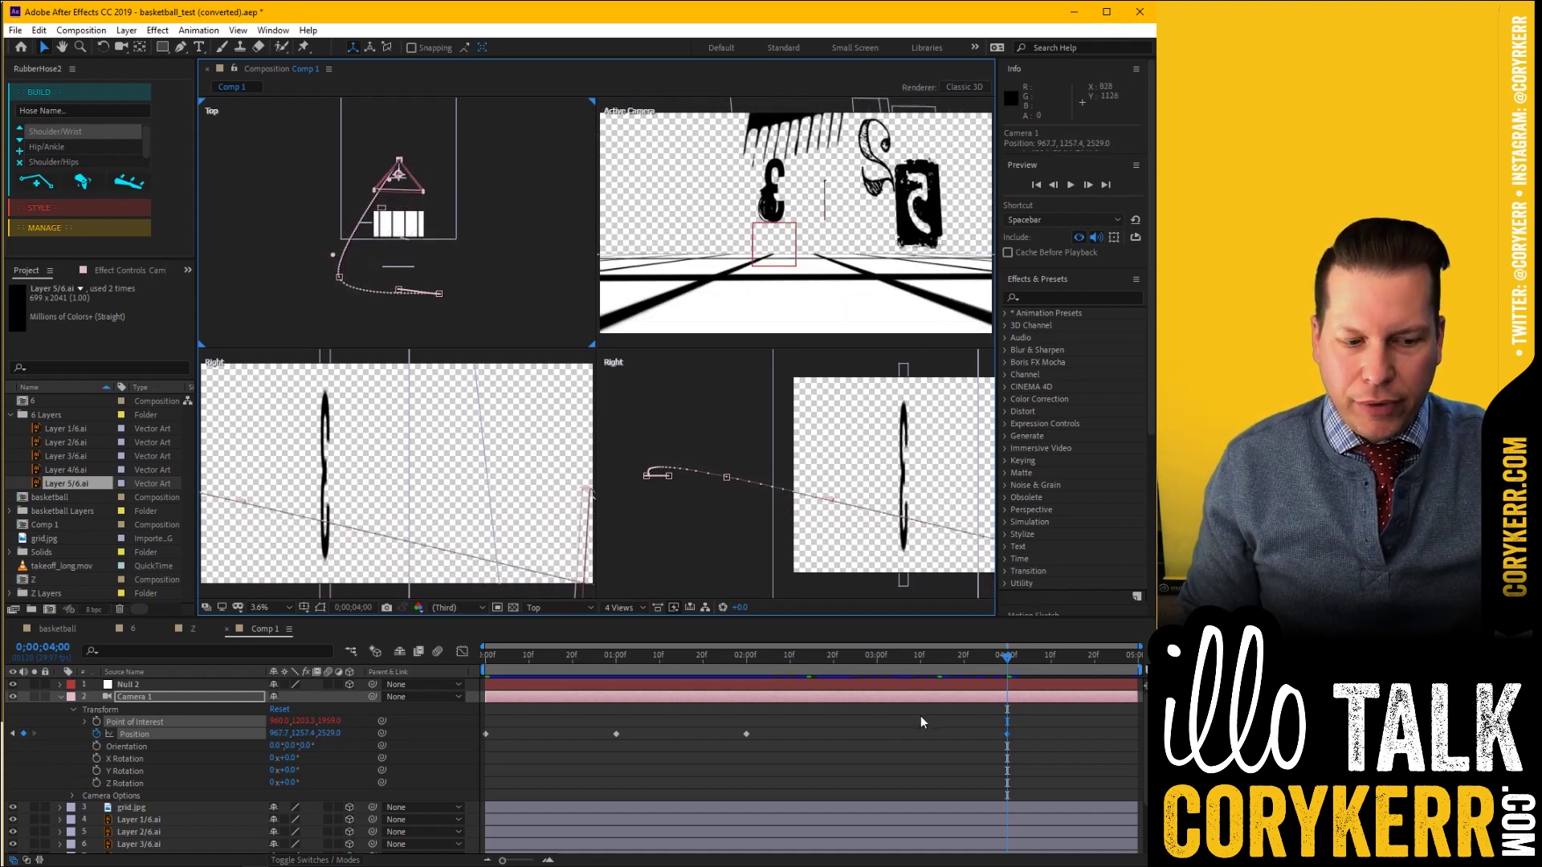
Reveal Null 2's Position and add a keyframe holding its current position at 0;00;03;01
{"action": "left_click", "coordinate": [210, 682]}
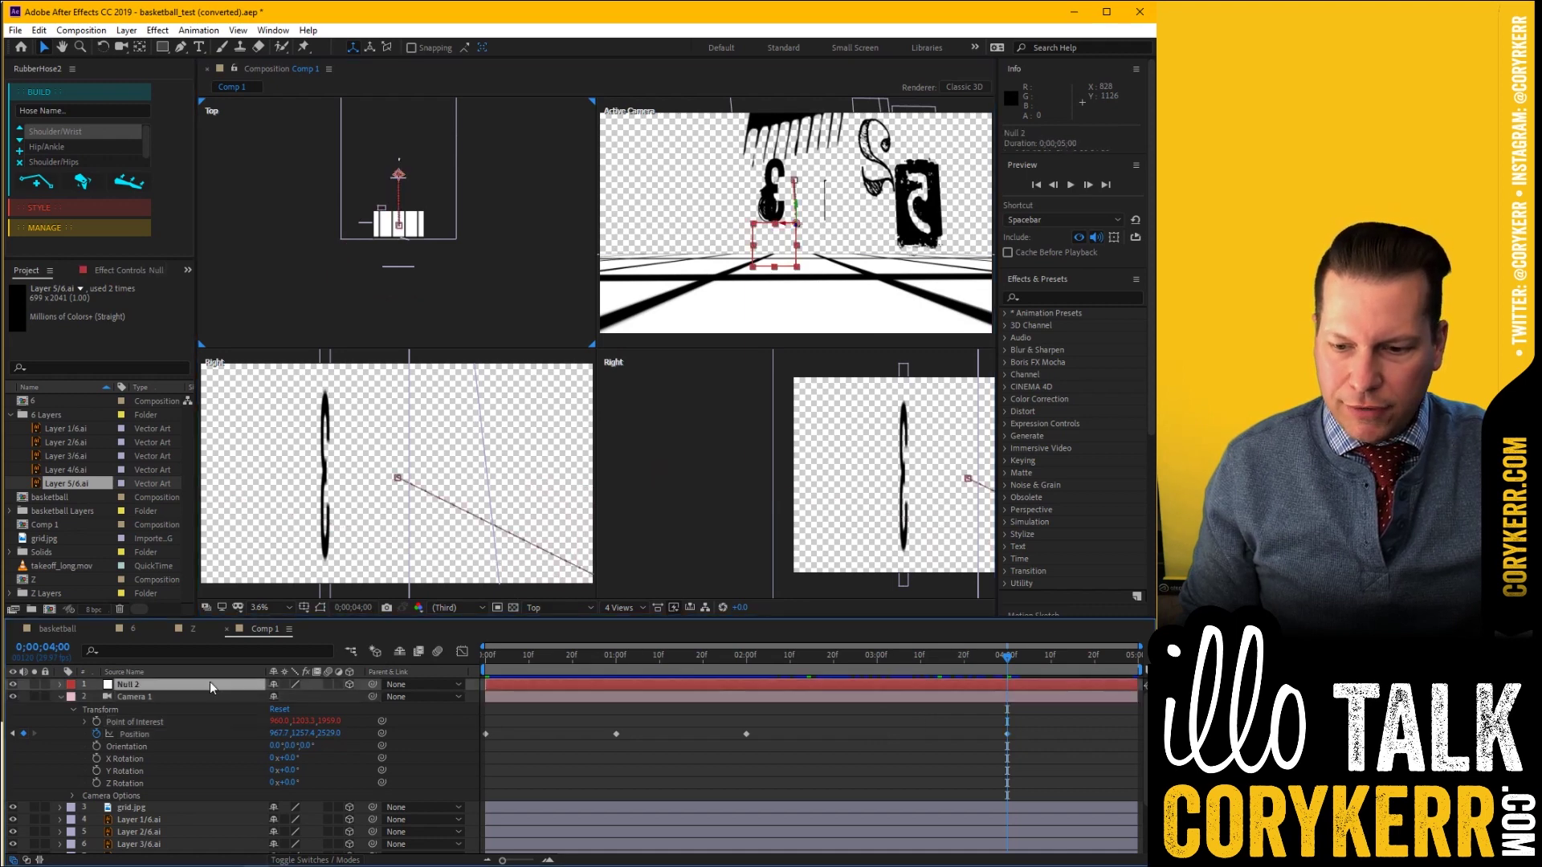
{"action": "key", "text": "p"}
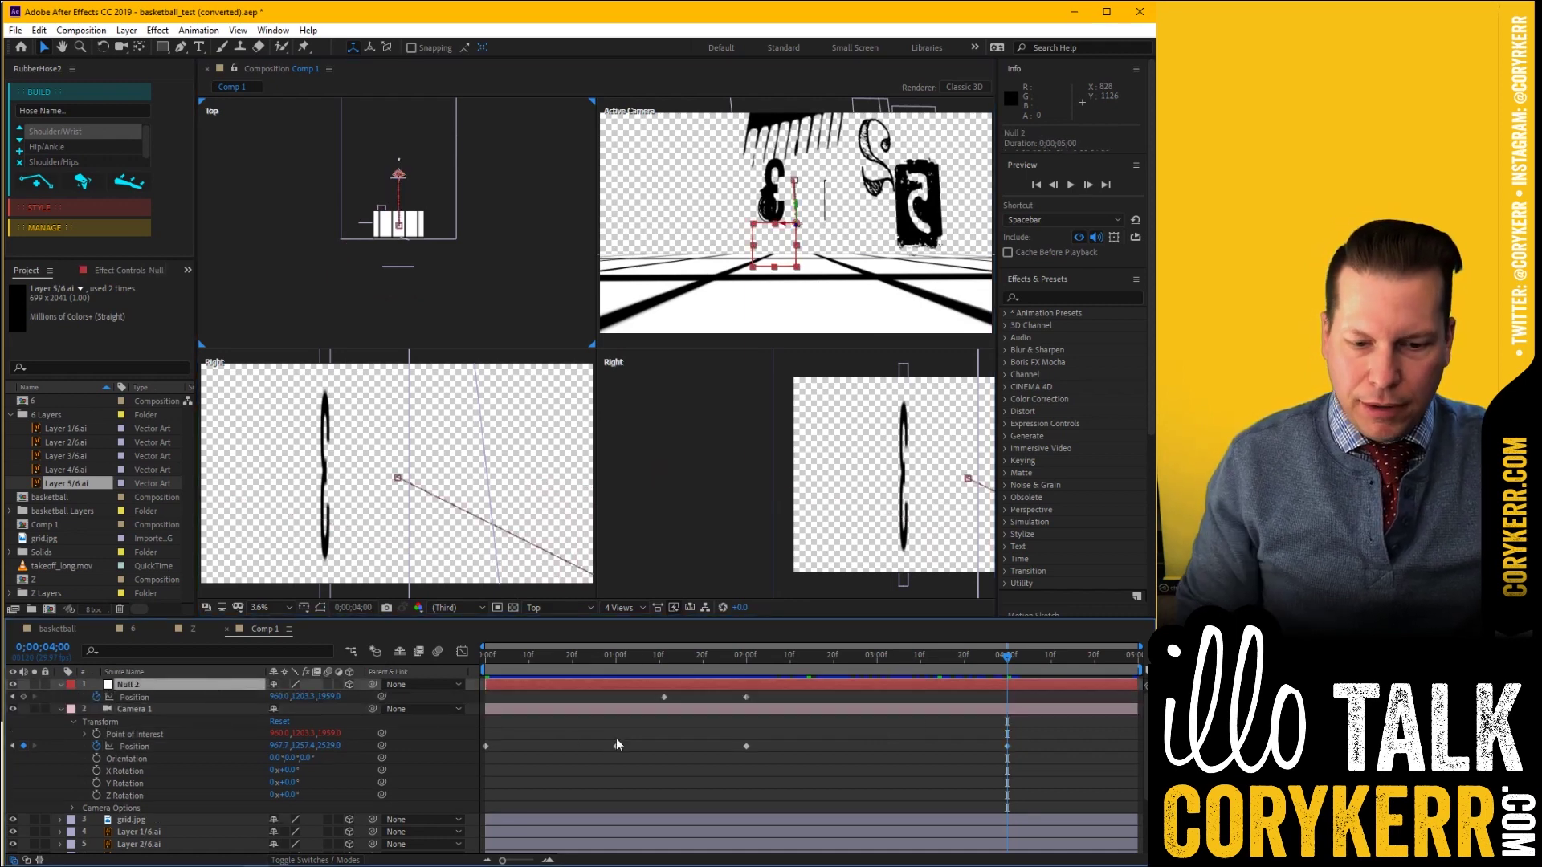
{"action": "left_click_drag", "start_coordinate": [1007, 661], "coordinate": [881, 711]}
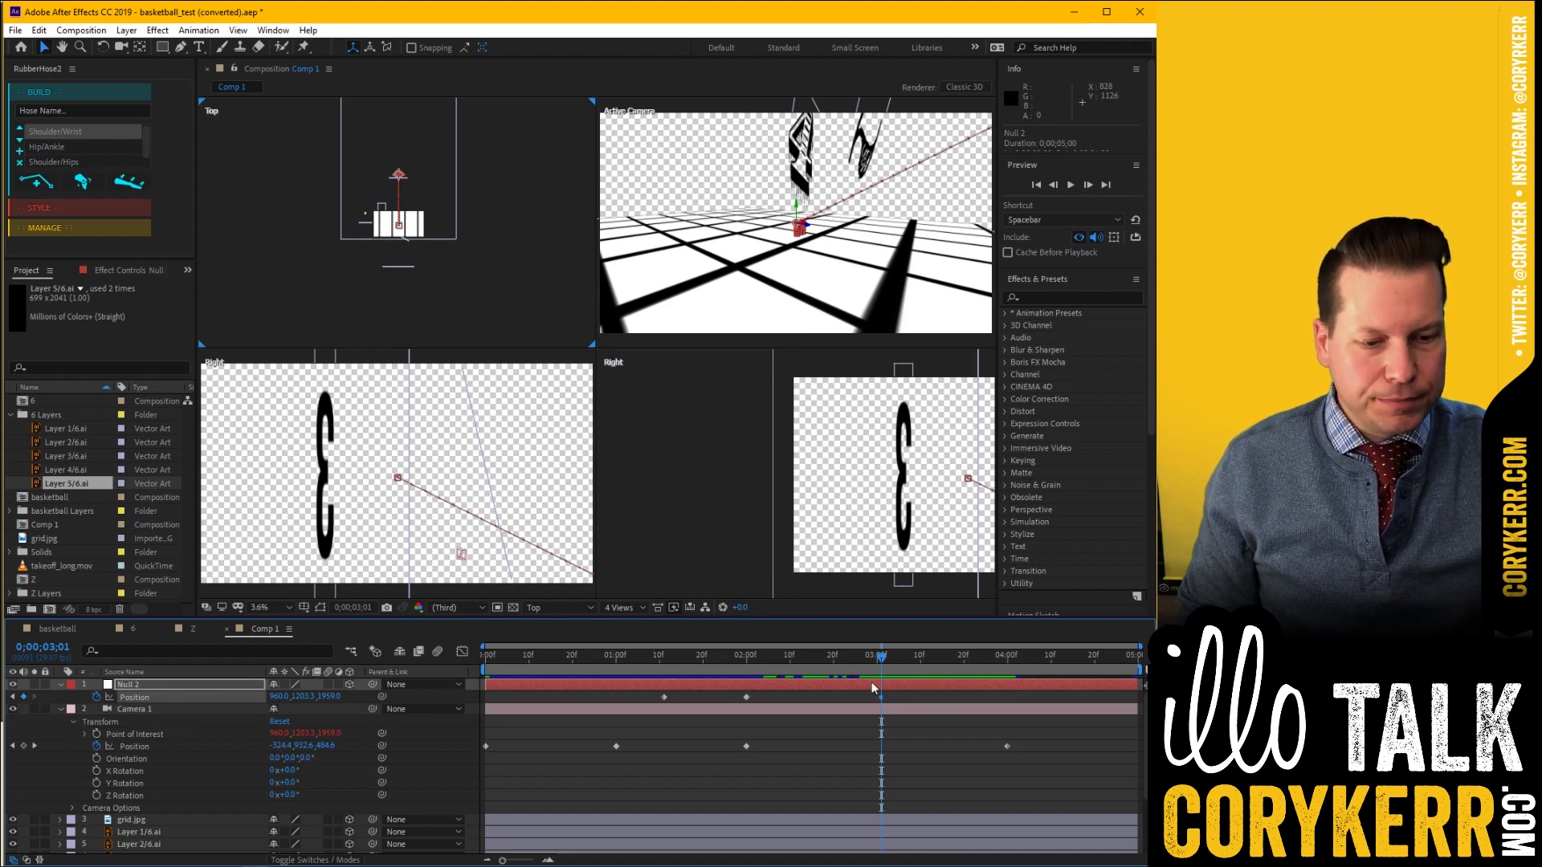
At 0;00;04;00, move Null 2 farther back along Z in the Top view, to about 3947
{"action": "key", "text": "k"}
{"action": "key", "text": "j"}
{"action": "key", "text": "k"}
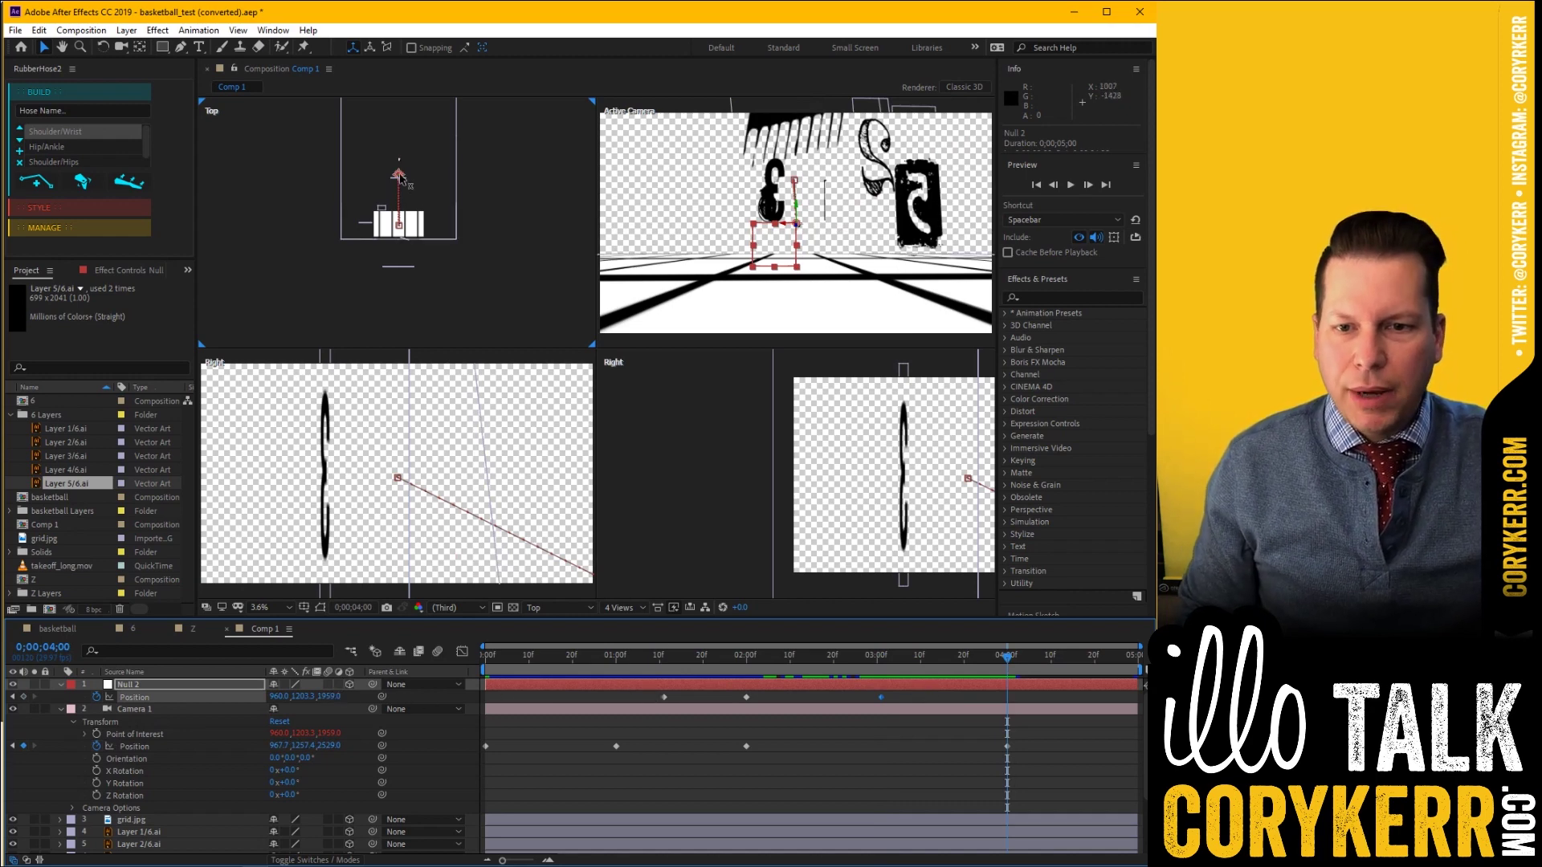
{"action": "left_click_drag", "start_coordinate": [400, 178], "coordinate": [400, 130]}
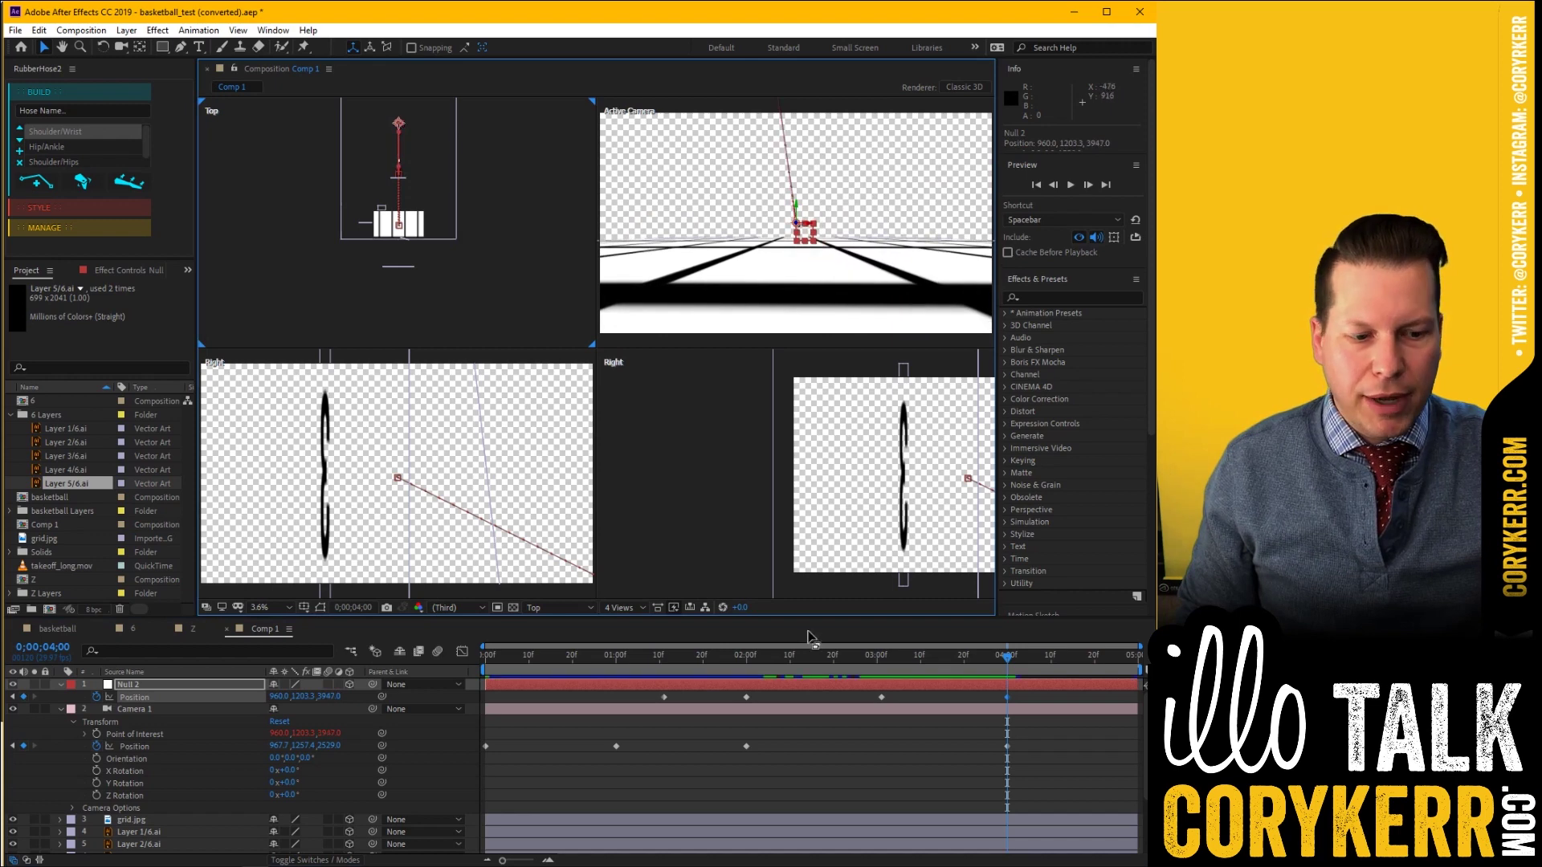
Copy Camera 1's first Position keyframe and paste it at 0;00;04;29
{"action": "left_click_drag", "start_coordinate": [969, 661], "coordinate": [1134, 707]}
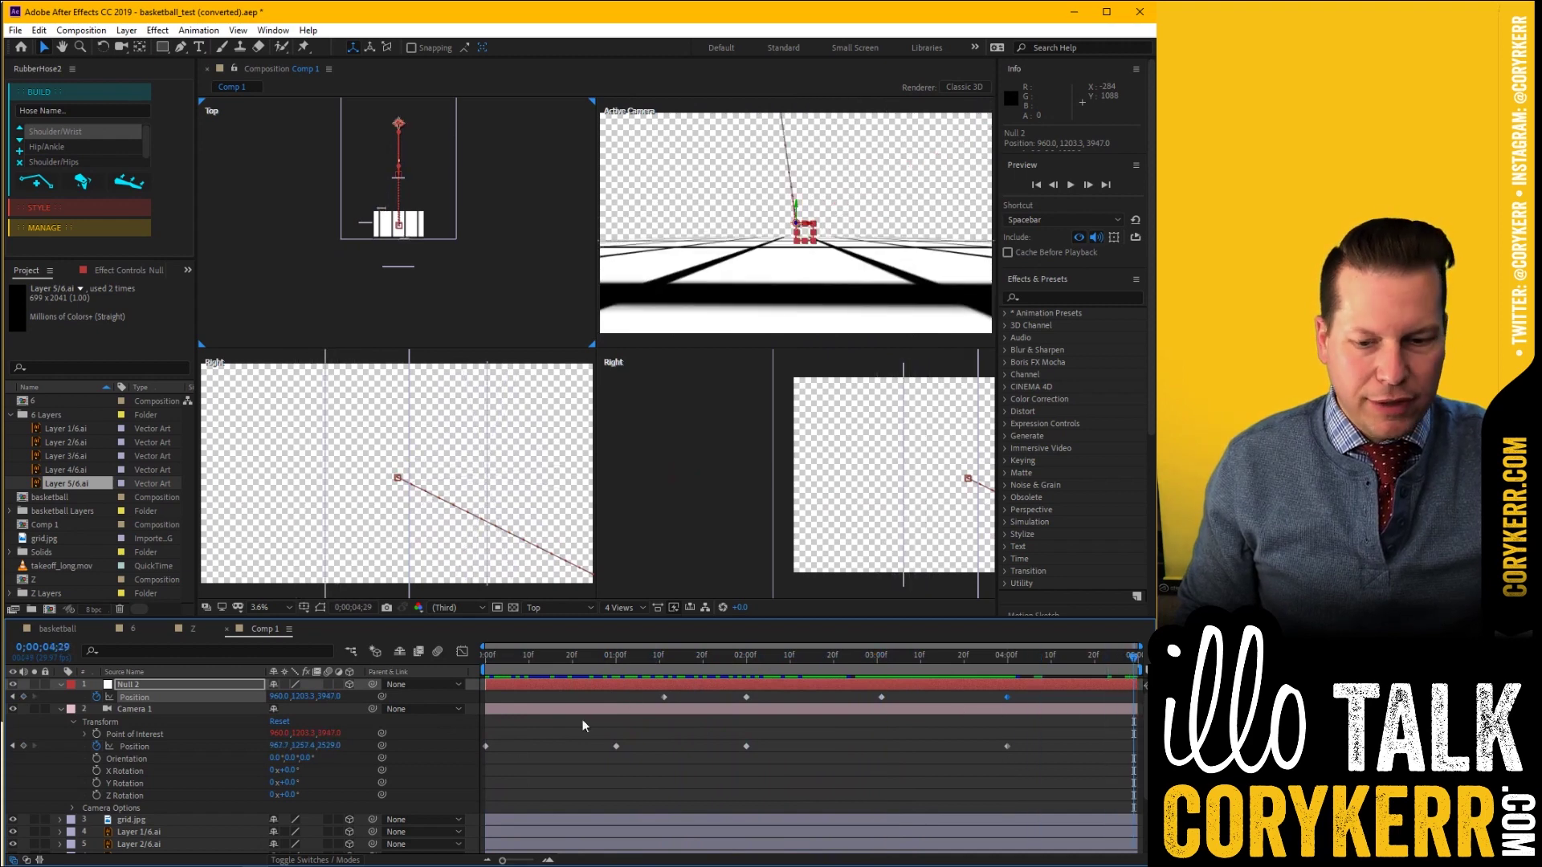
{"action": "scroll", "coordinate": [565, 726], "scroll_direction": "down", "scroll_amount": 1}
{"action": "scroll", "coordinate": [565, 726], "scroll_direction": "up", "scroll_amount": 1}
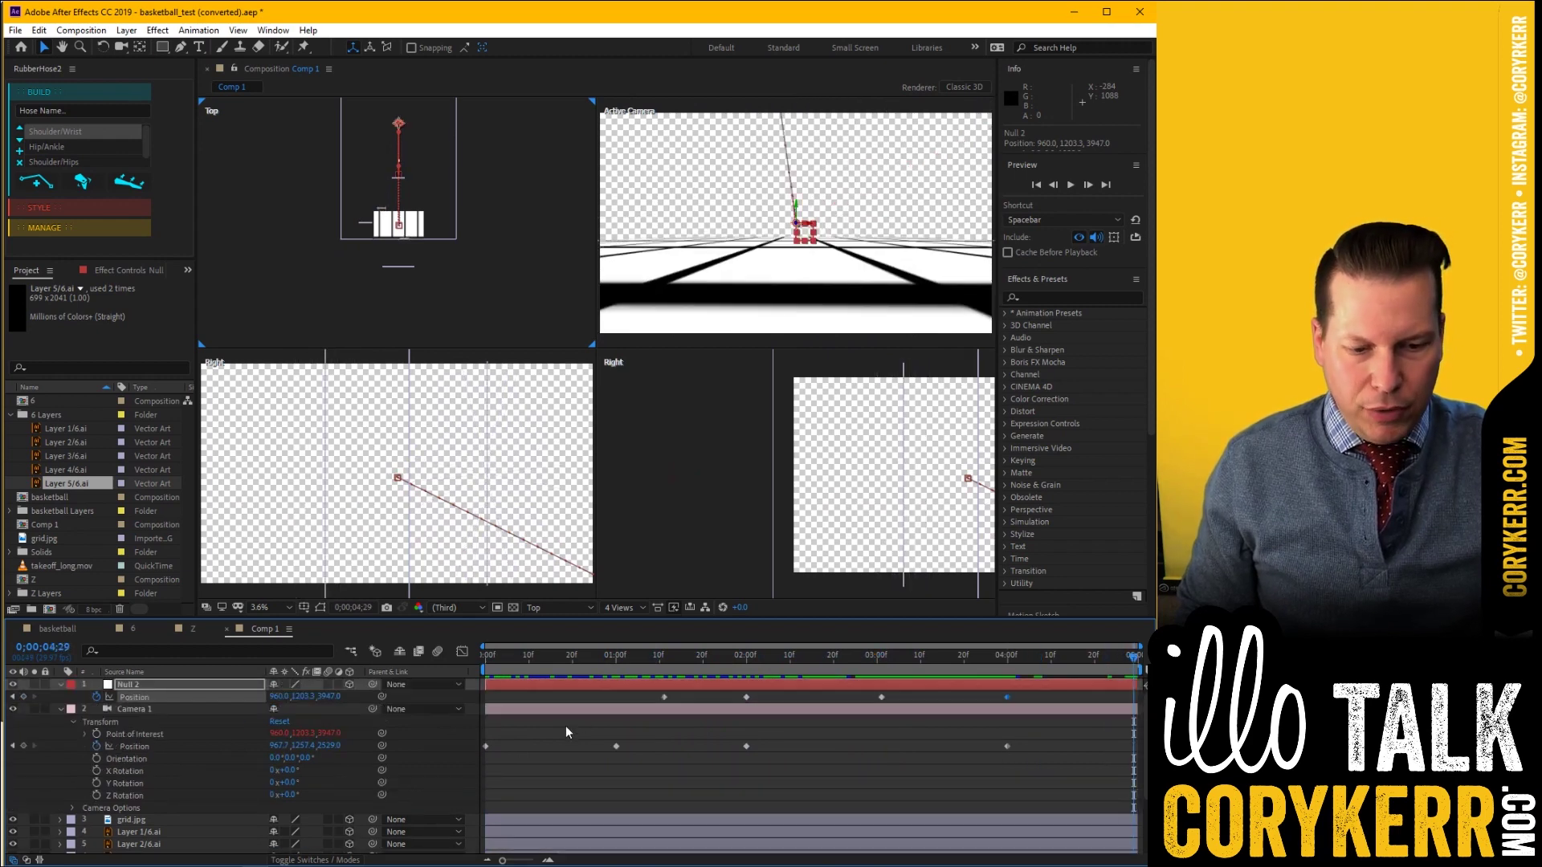
{"action": "left_click", "coordinate": [485, 746]}
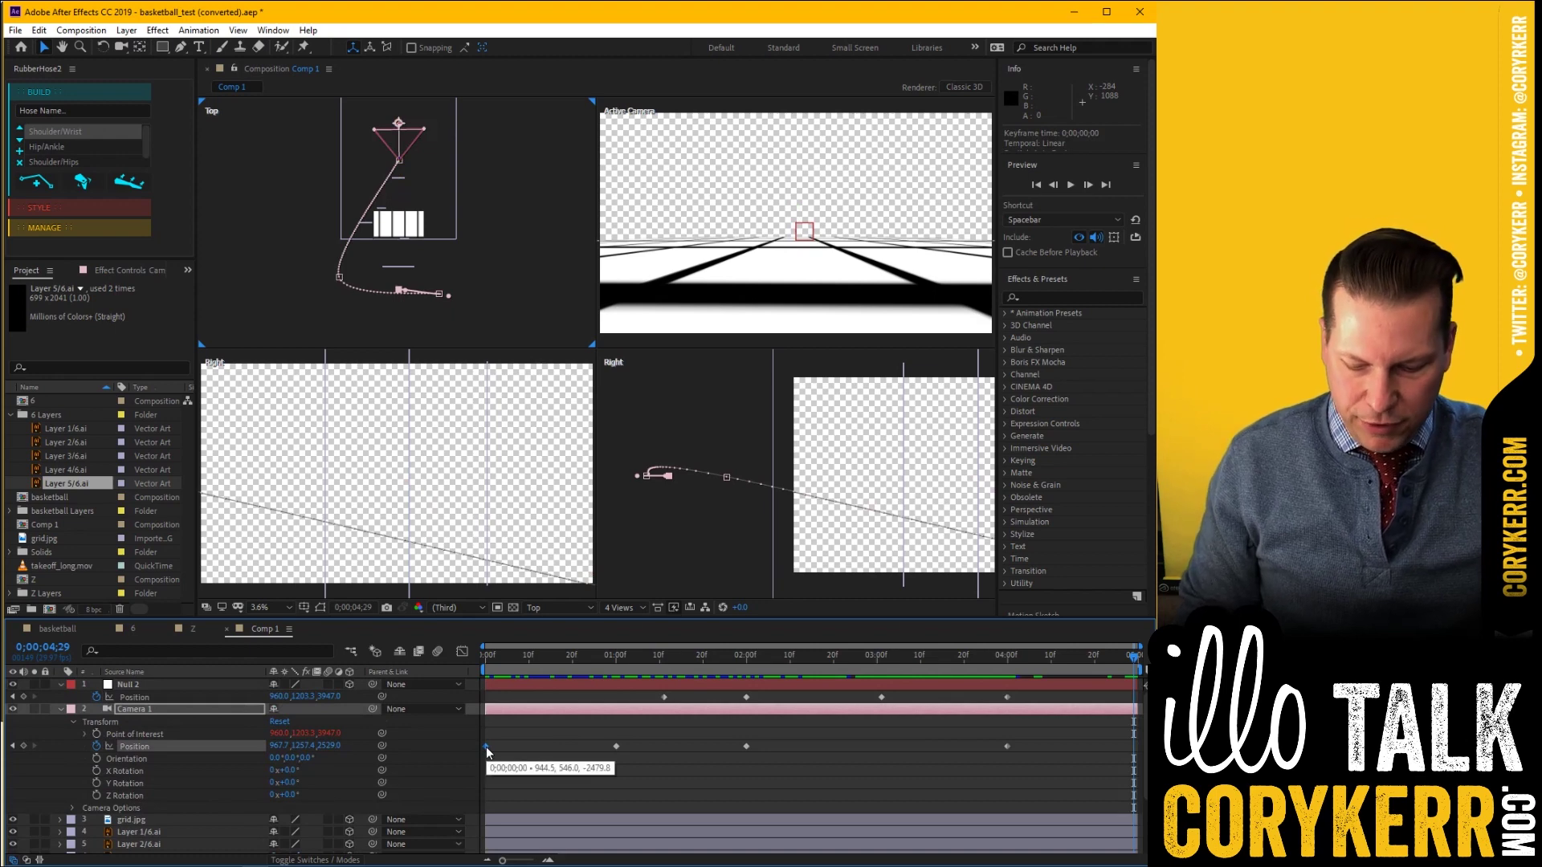
{"action": "key", "text": "ctrl+v"}
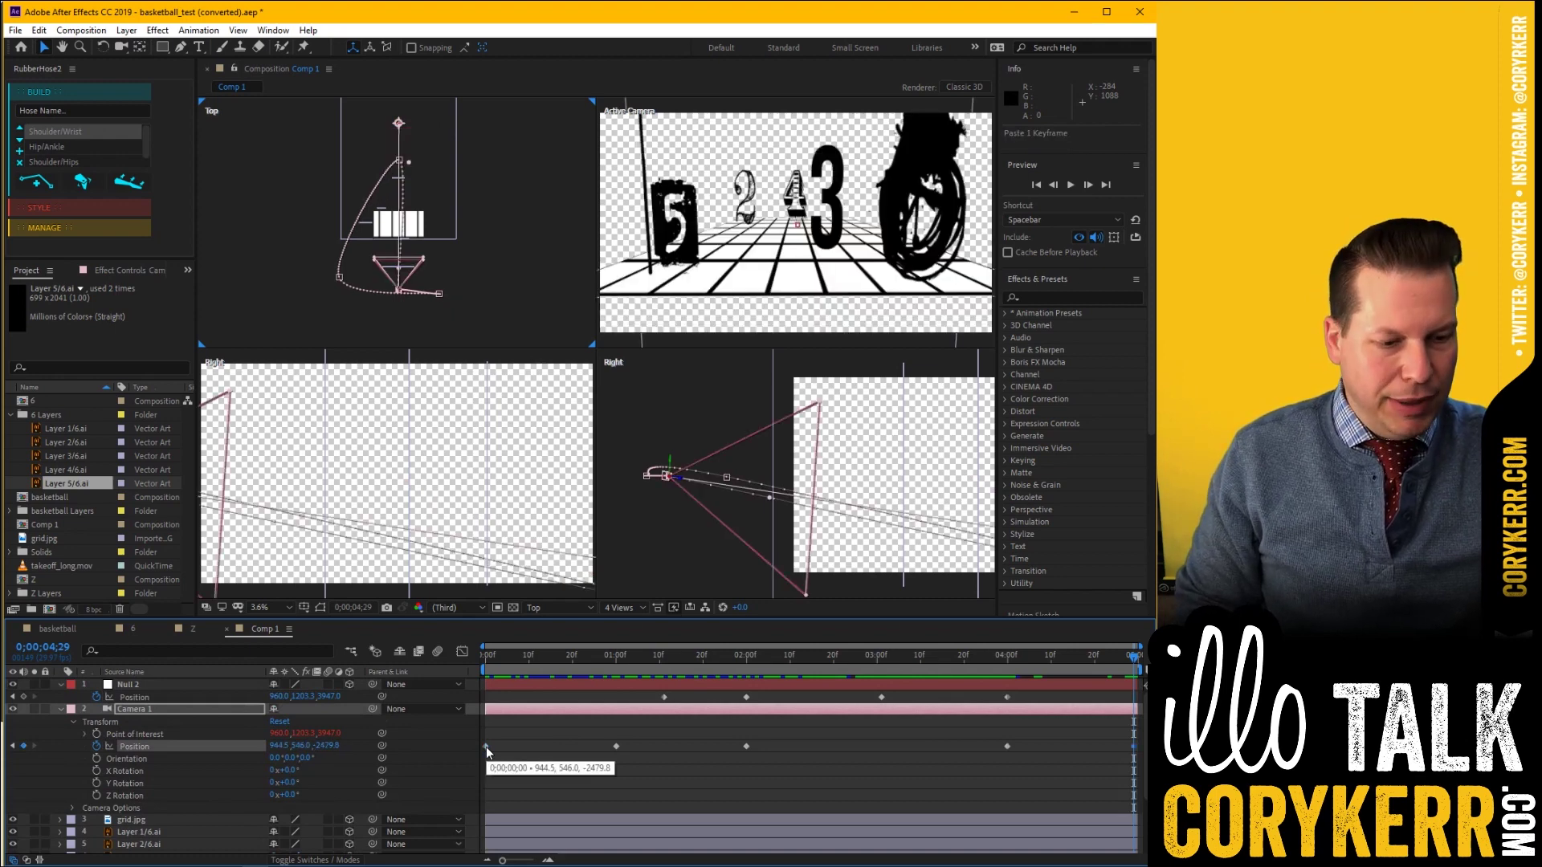
Copy Null 2's Position keyframe from 0;00;01;11, paste it at 0;00;04;29, and scrub through the ending
{"action": "left_click", "coordinate": [664, 697]}
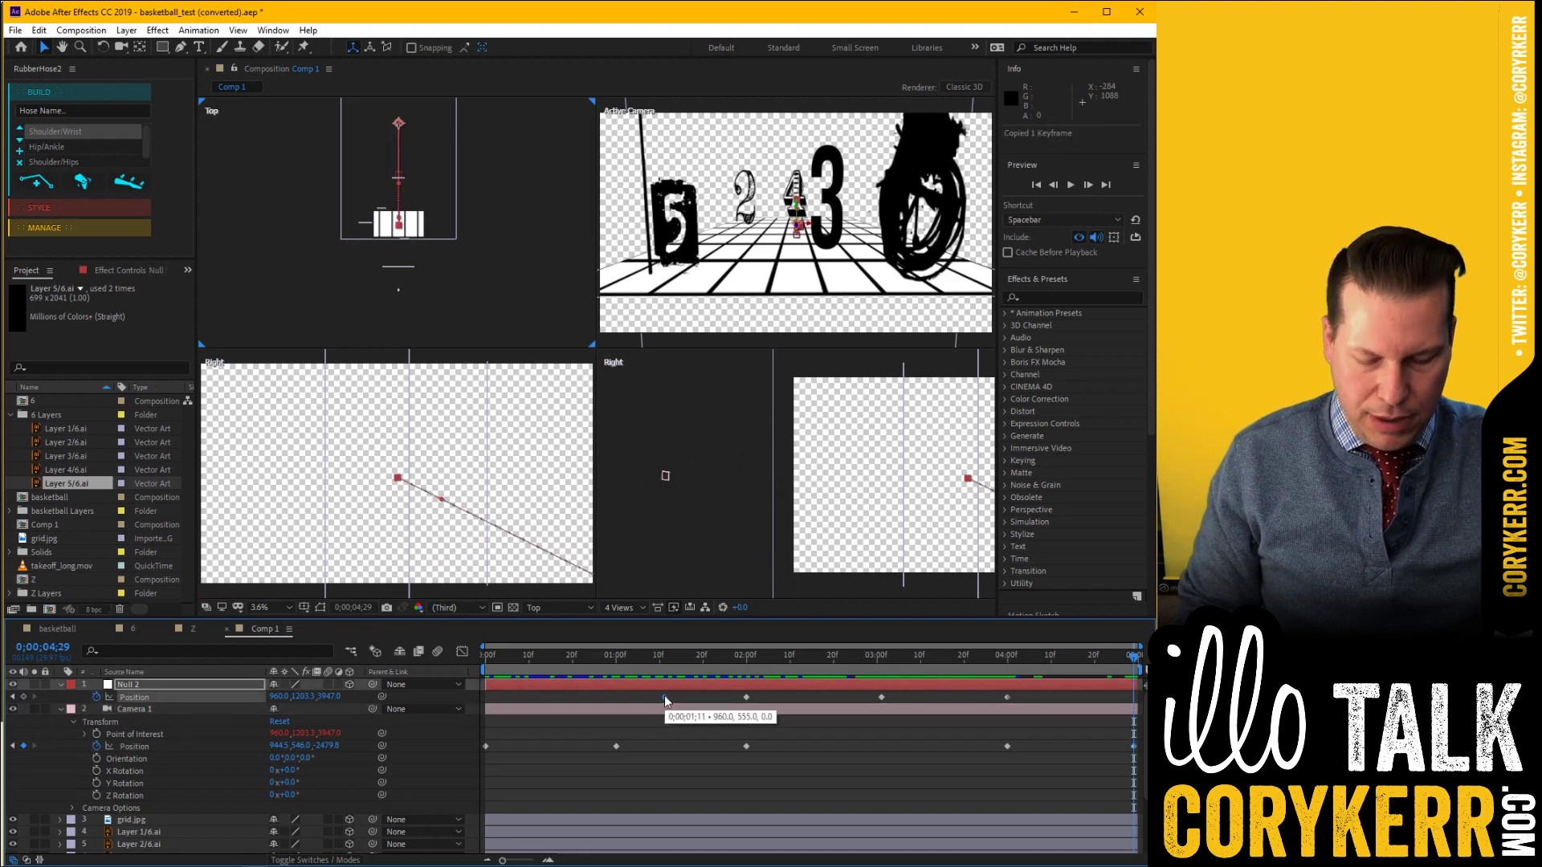
{"action": "key", "text": "ctrl+v"}
{"action": "left_click_drag", "start_coordinate": [850, 658], "coordinate": [1145, 726]}
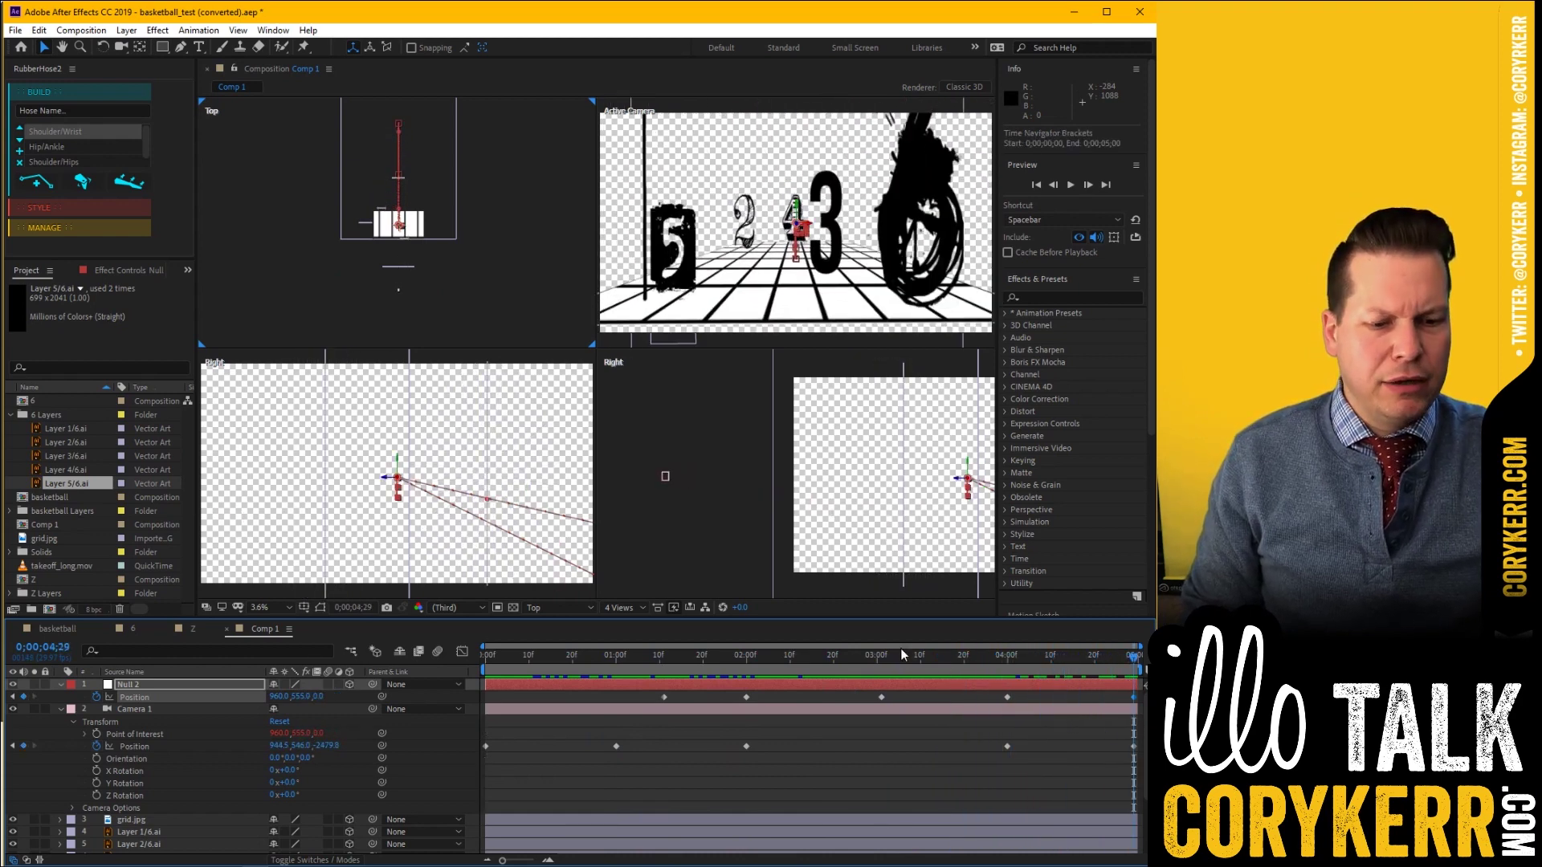
Scrub the opening of the animation and switch the composition from four views to a single Active Camera view
{"action": "left_click_drag", "start_coordinate": [783, 663], "coordinate": [474, 677]}
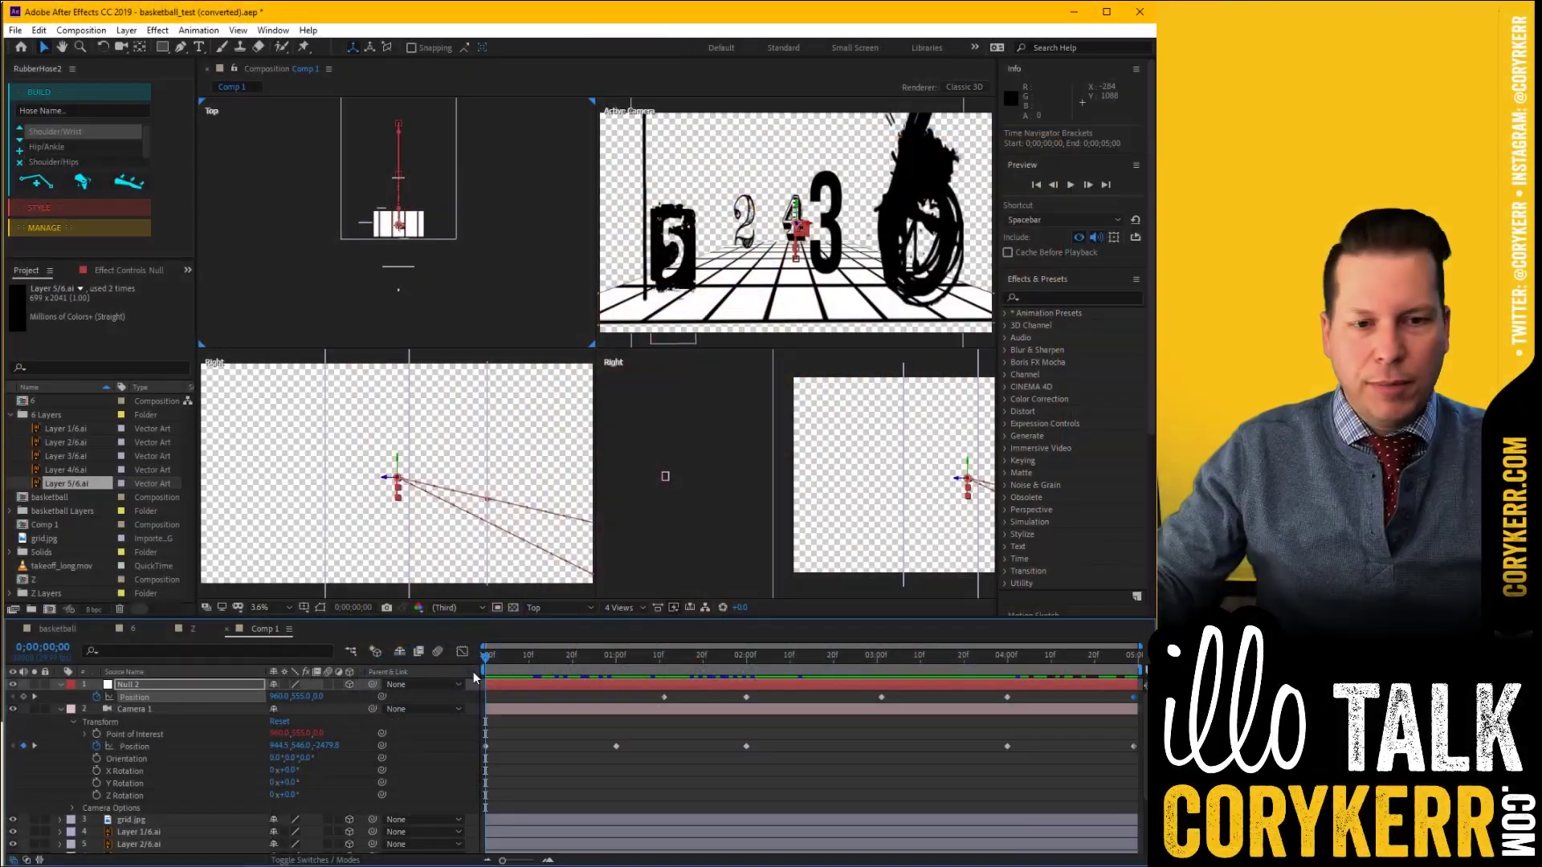
{"action": "left_click", "coordinate": [529, 669]}
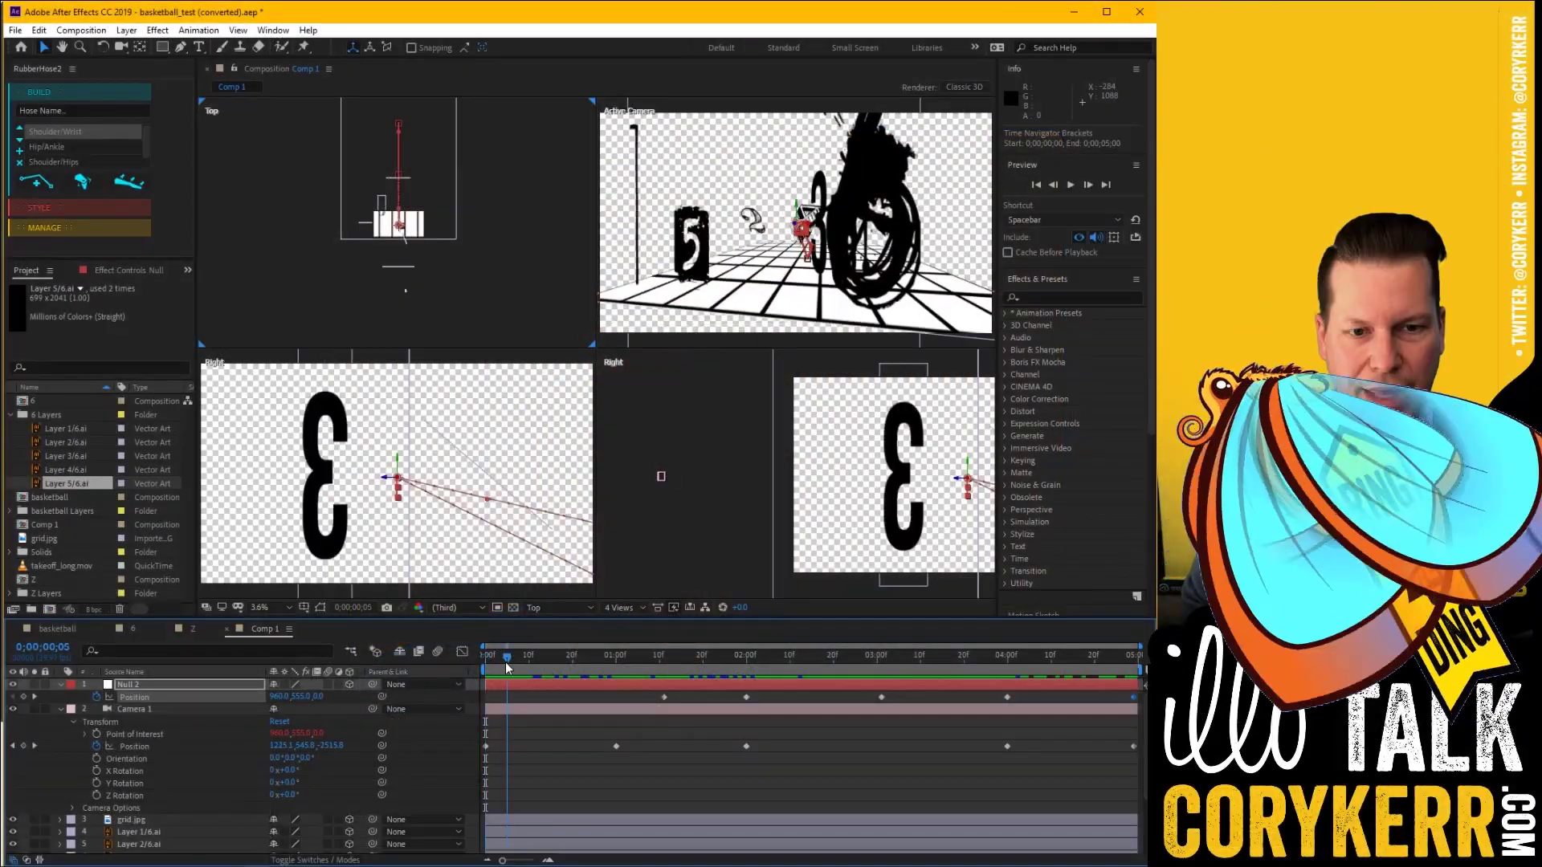
{"action": "left_click", "coordinate": [623, 608]}
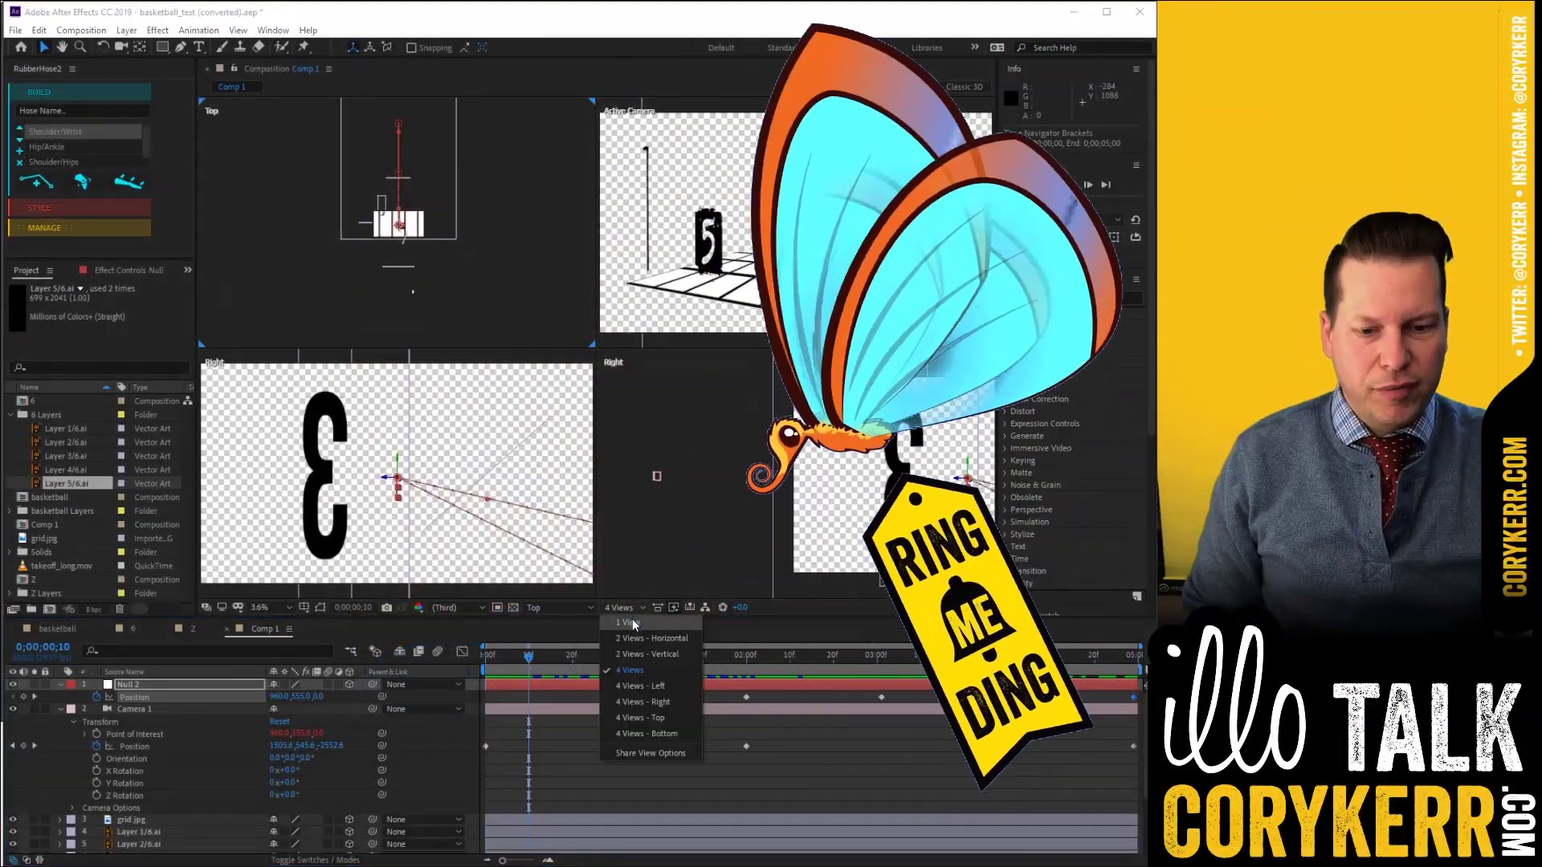
{"action": "left_click", "coordinate": [633, 626]}
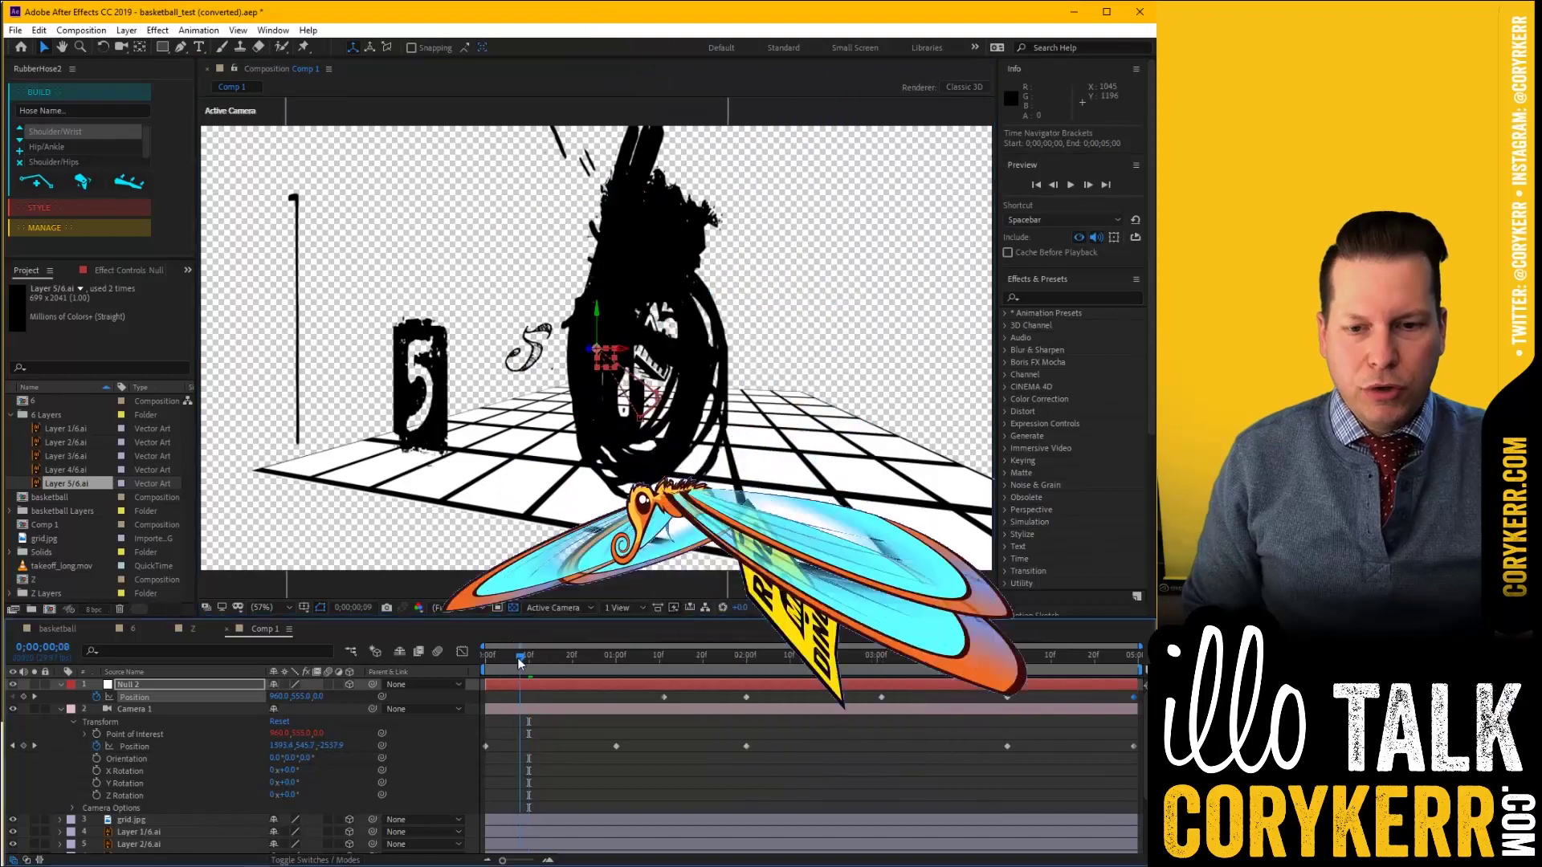
Preview the camera animation from the composition's start, dismissing the mail notification, and stop playback
{"action": "left_click_drag", "start_coordinate": [528, 655], "coordinate": [454, 668]}
{"action": "key", "text": "space"}
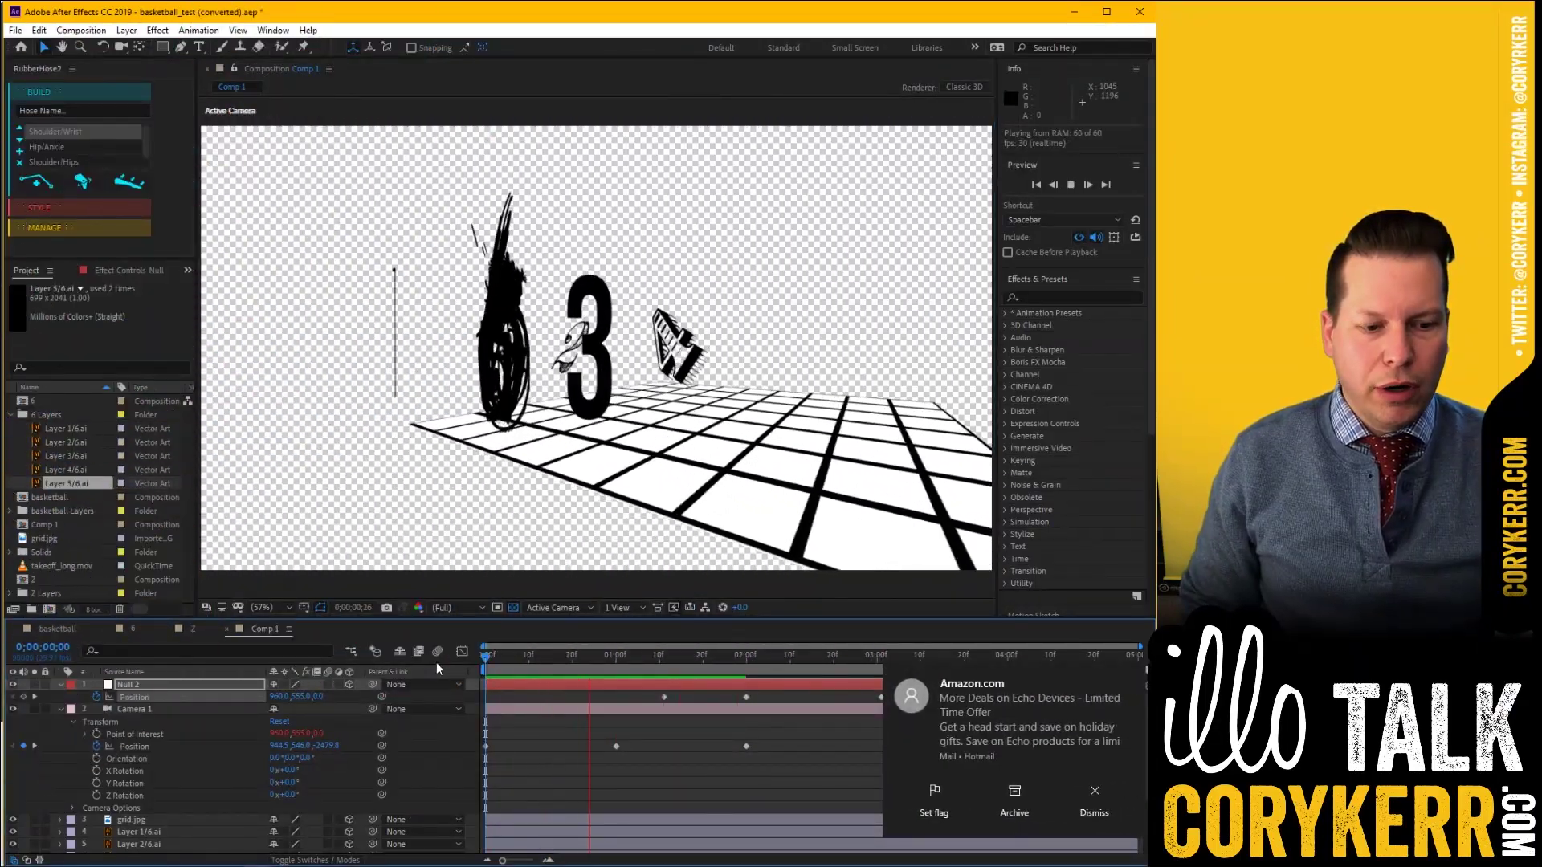
{"action": "left_click", "coordinate": [1076, 792]}
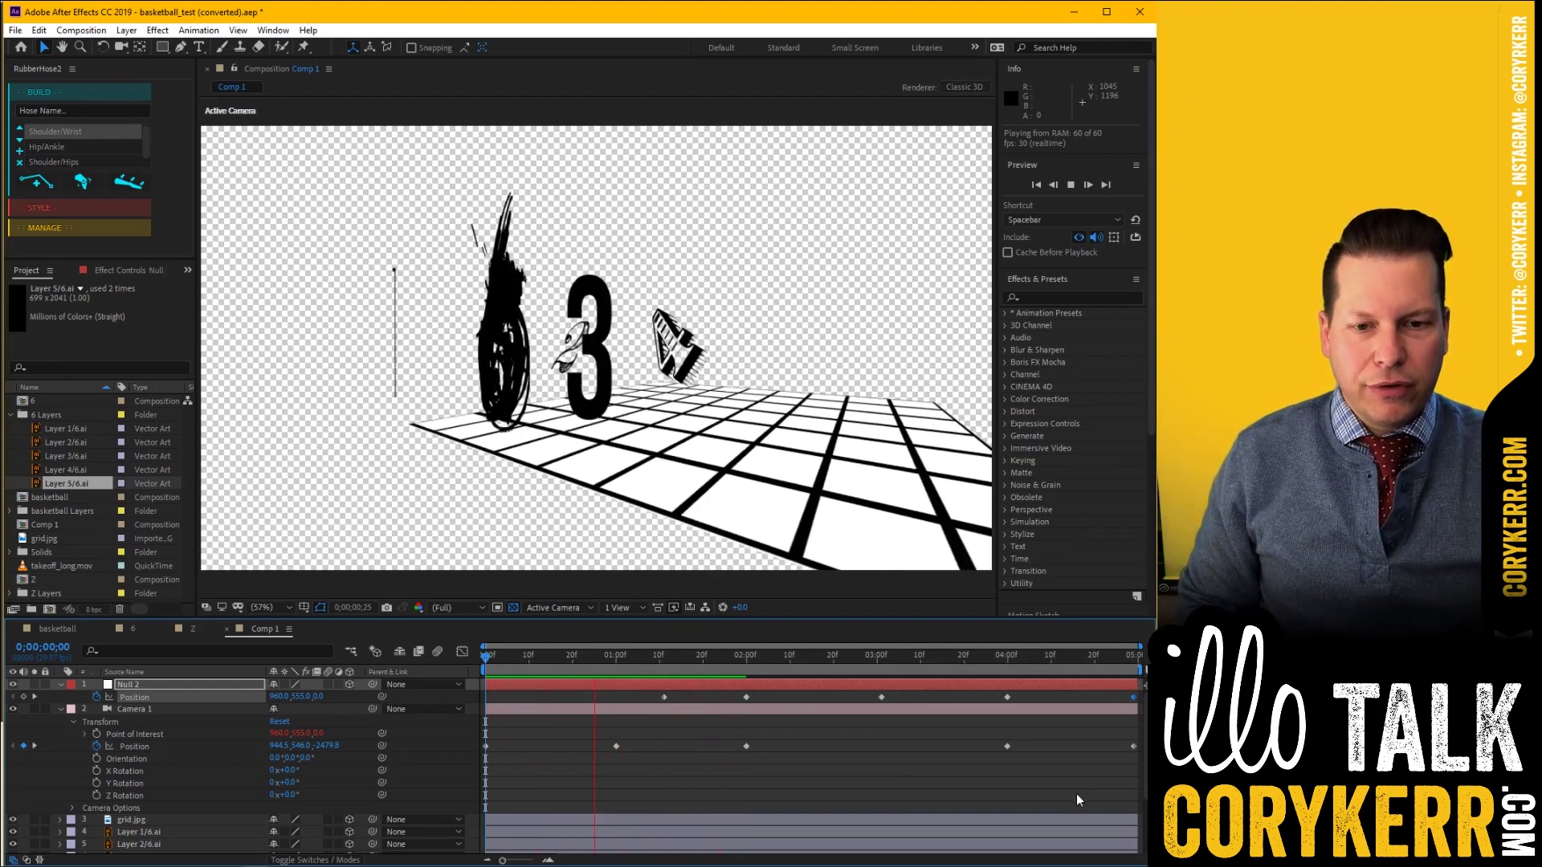
{"action": "key", "text": "space"}
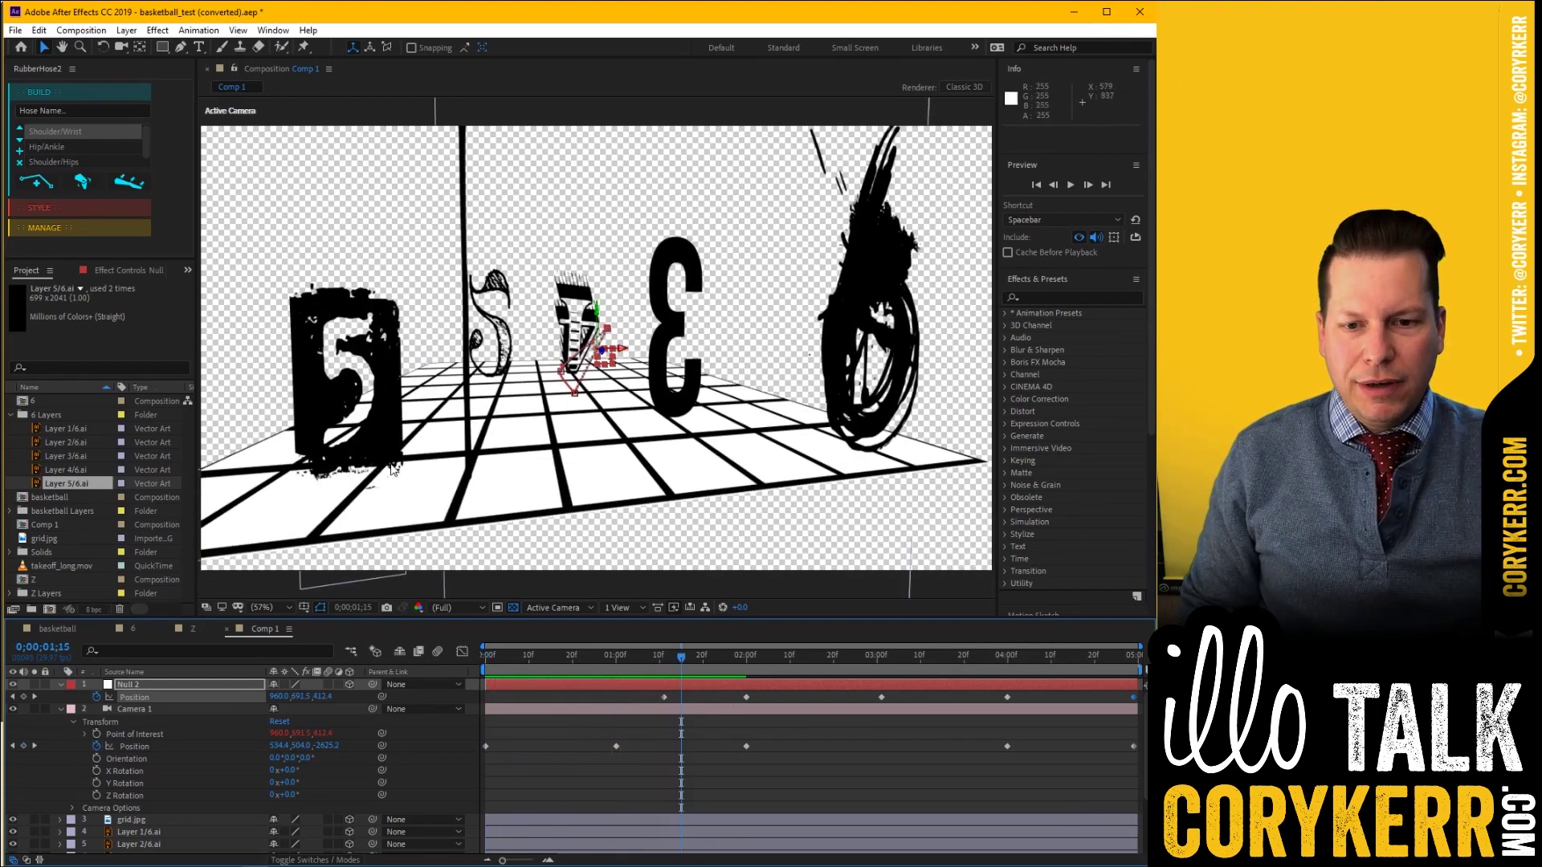
Collapse Camera 1, Null 2 and Layer 4/6.ai, and reveal the rotation properties of Layer 5/6.ai
{"action": "left_click", "coordinate": [61, 709]}
{"action": "left_click", "coordinate": [61, 684]}
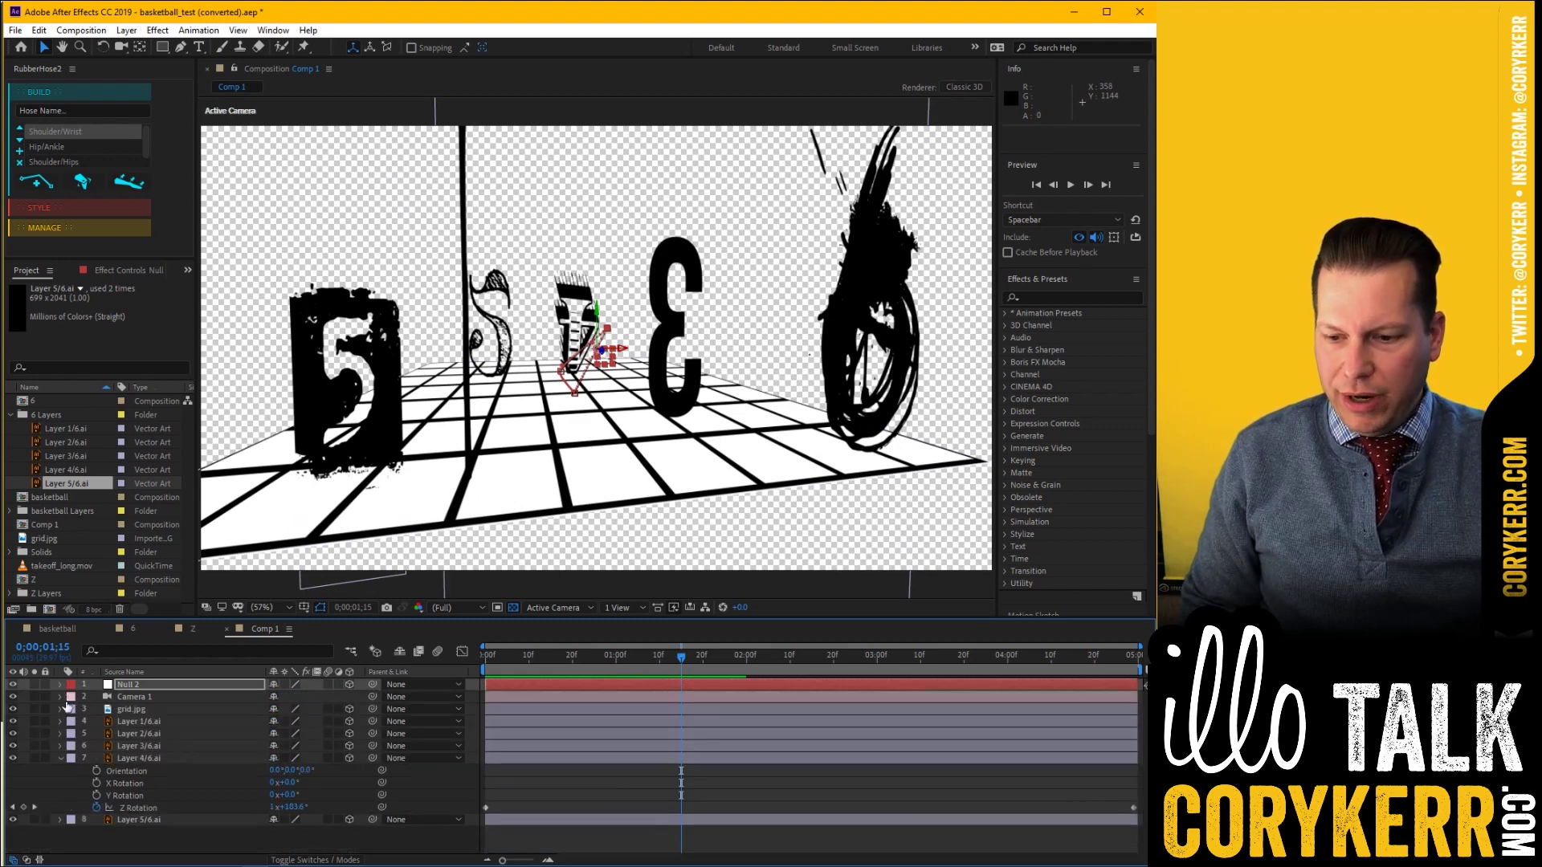
{"action": "left_click", "coordinate": [59, 758]}
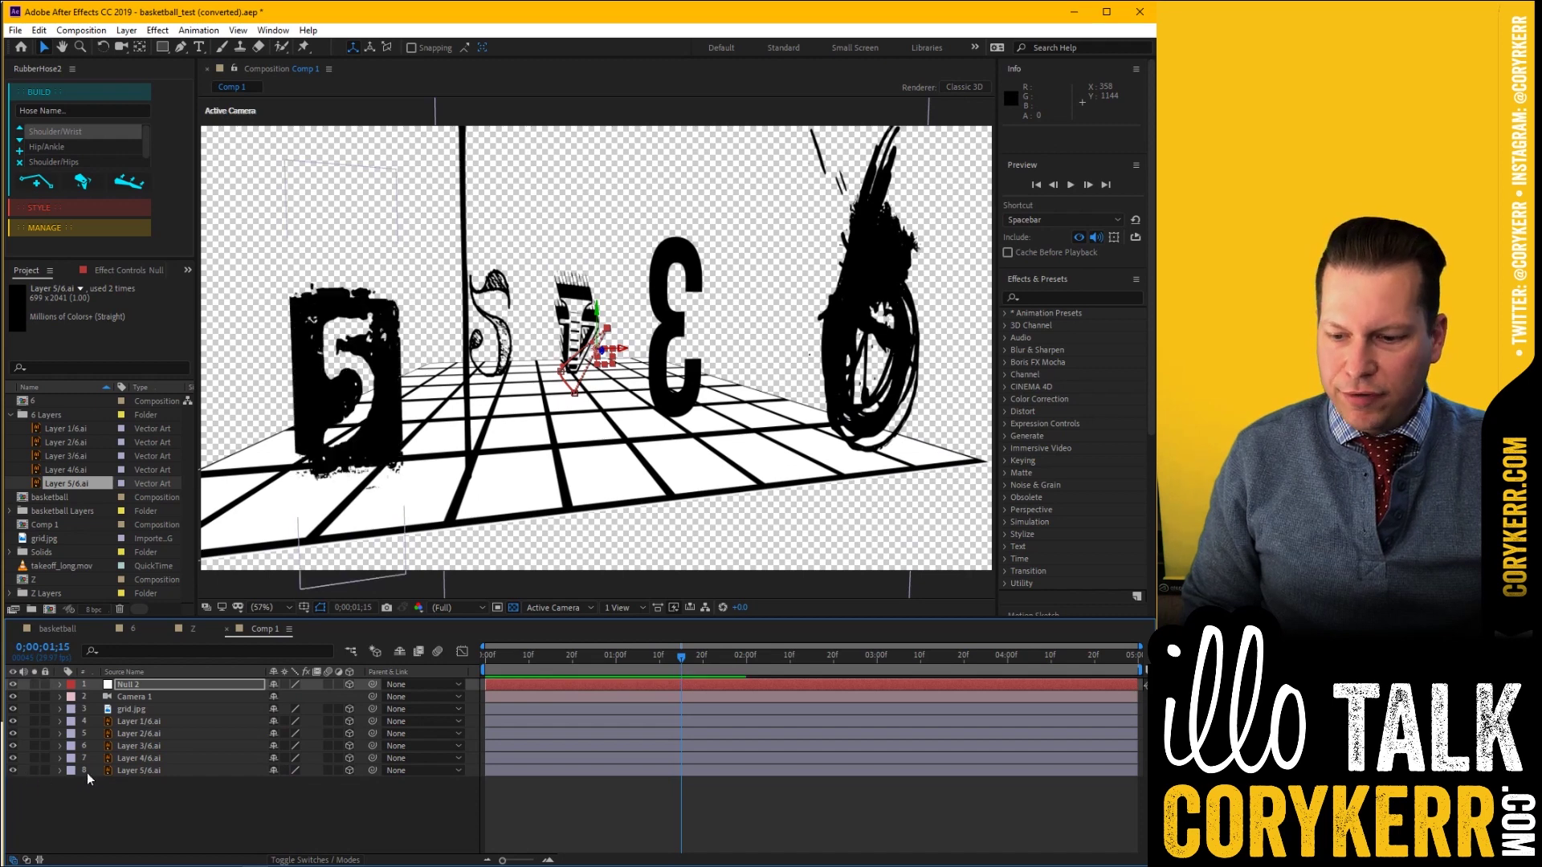
{"action": "left_click", "coordinate": [125, 770]}
{"action": "key", "text": "r"}
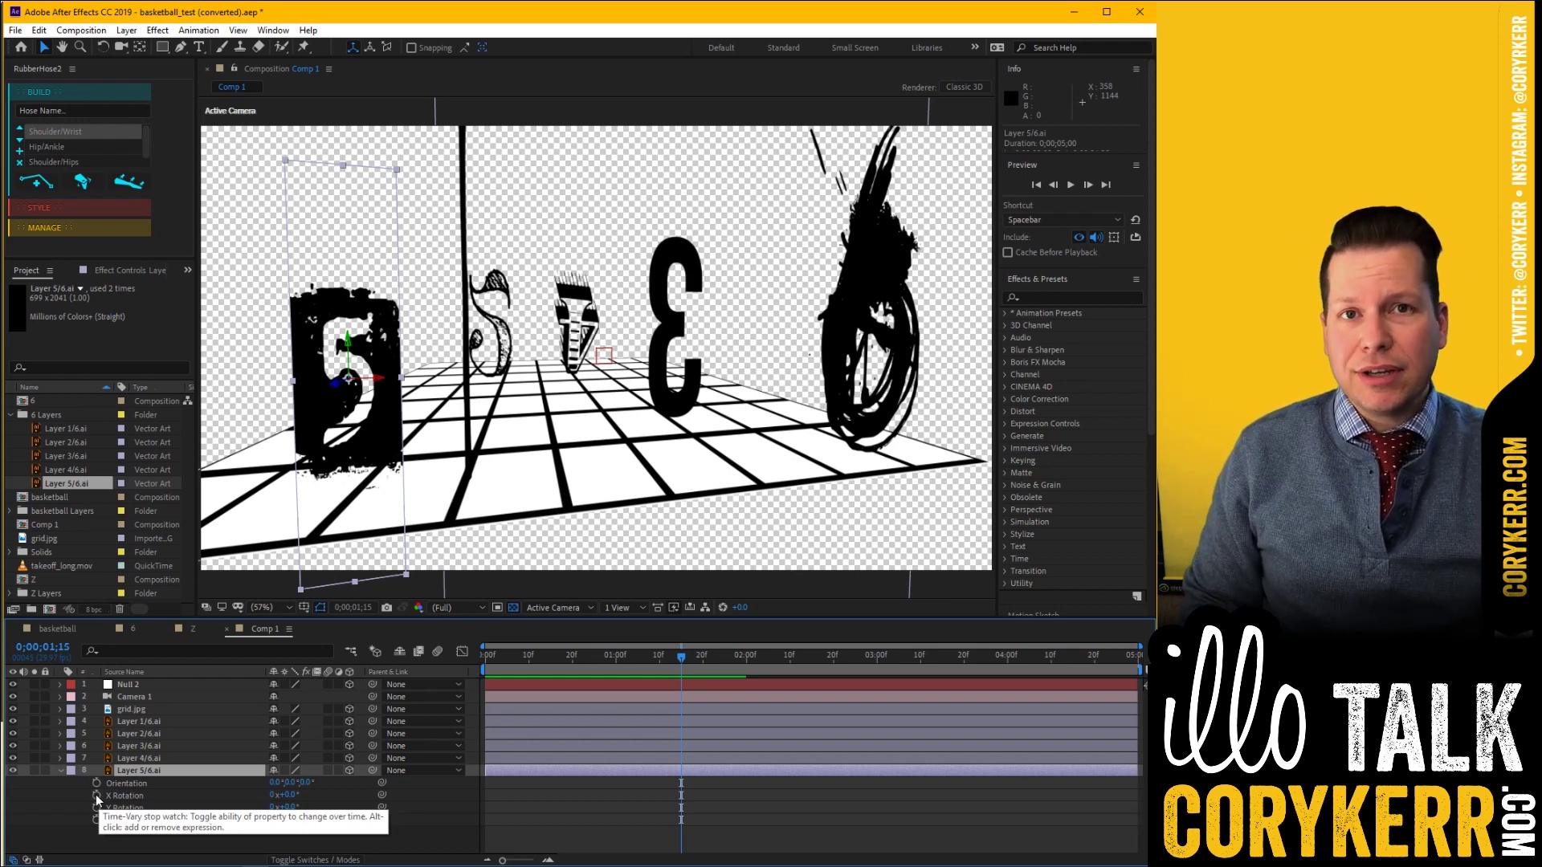
Apply the expression wiggle(2,250) to Layer 5/6.ai's X, Y and Z Rotation
{"action": "left_click", "coordinate": [96, 795], "text": "alt"}
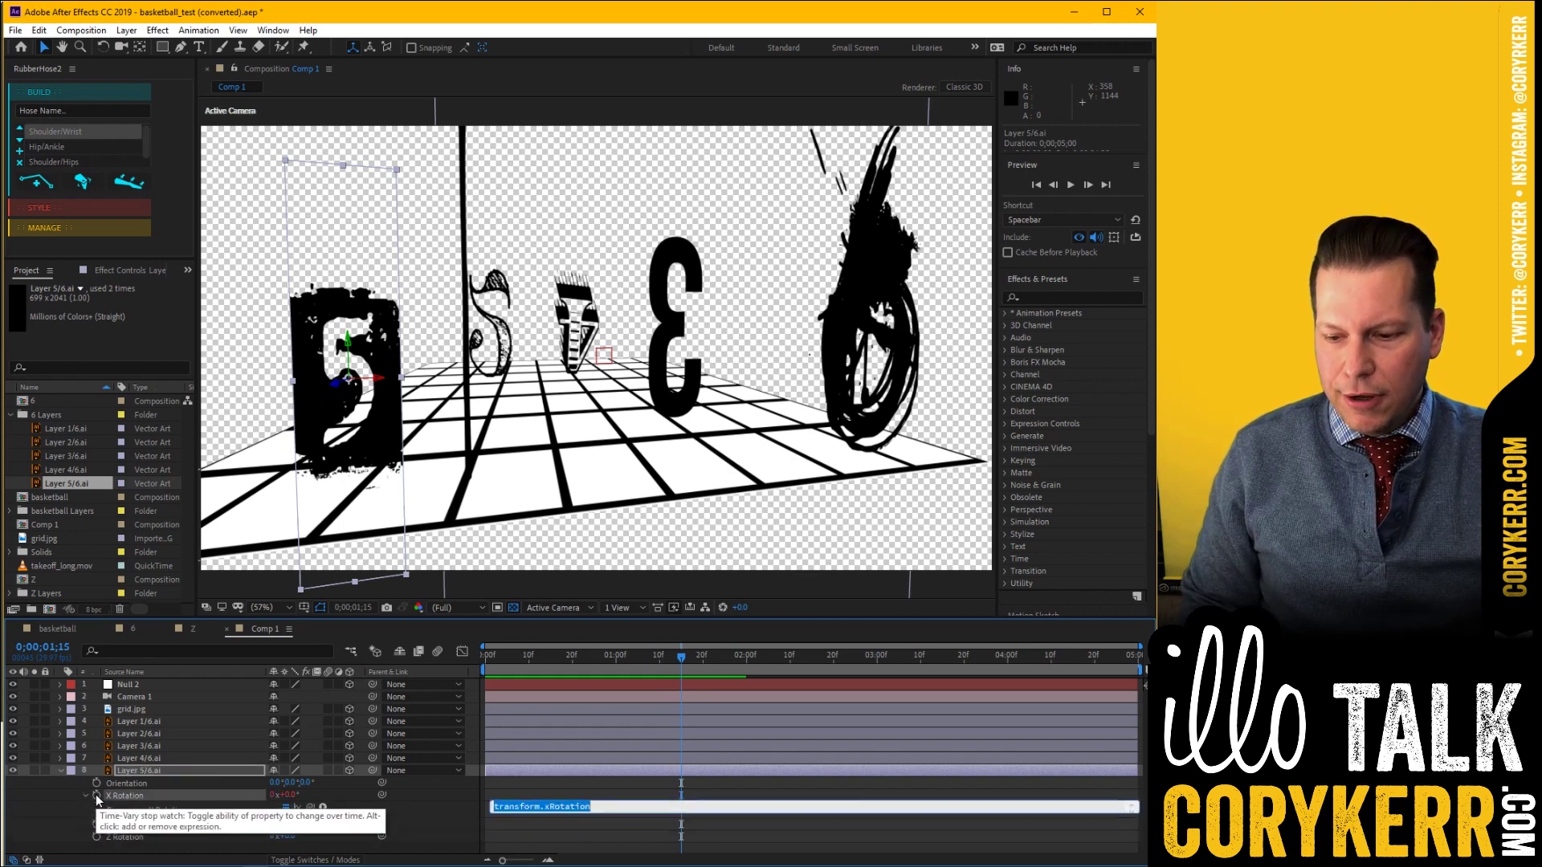
{"action": "type", "text": "sig"}
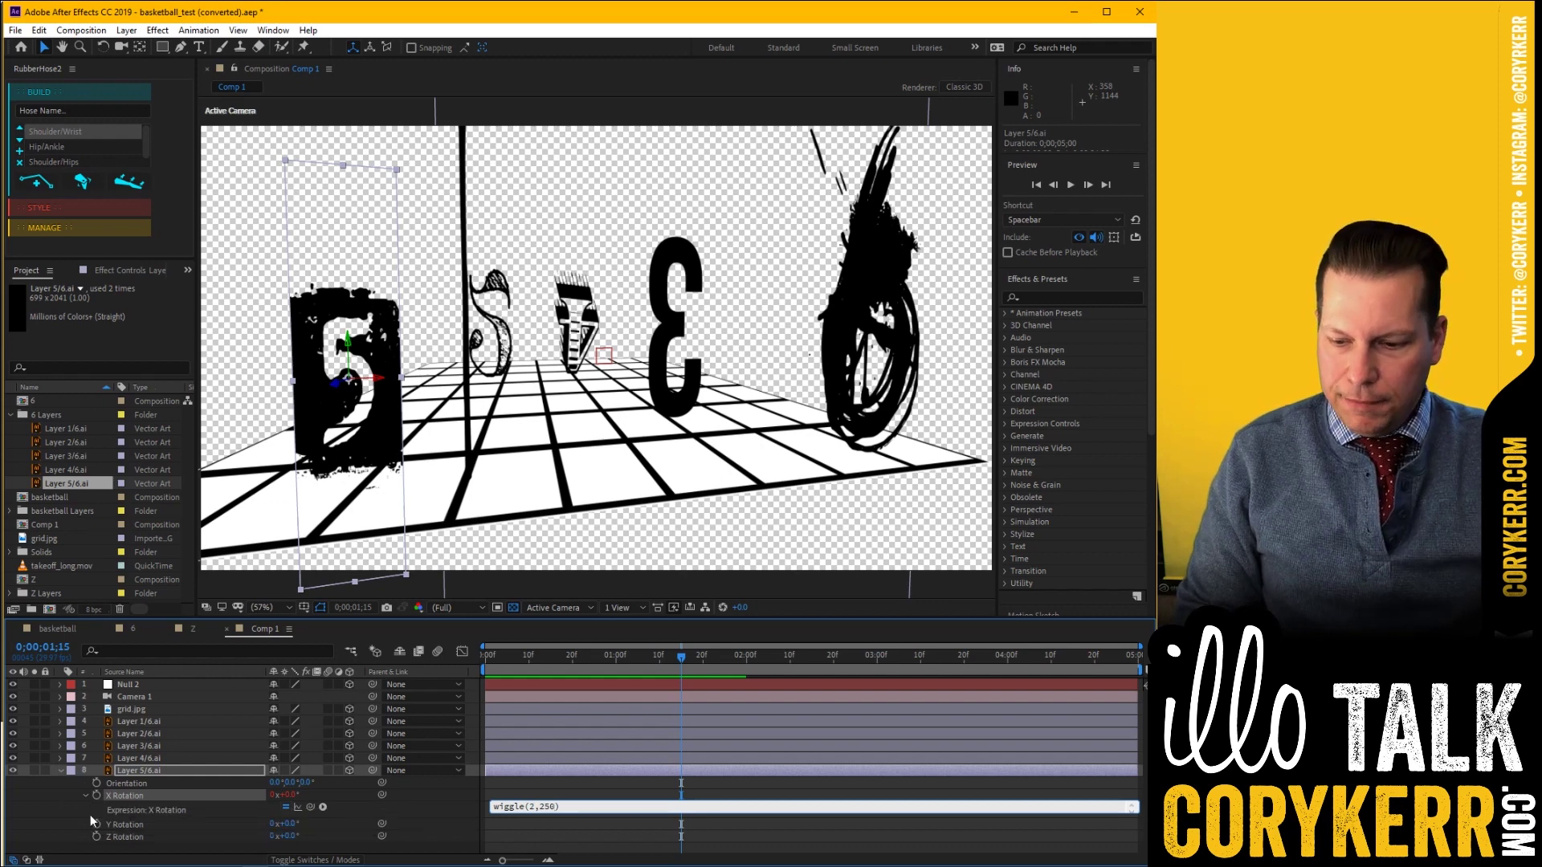
{"action": "left_click", "coordinate": [522, 806]}
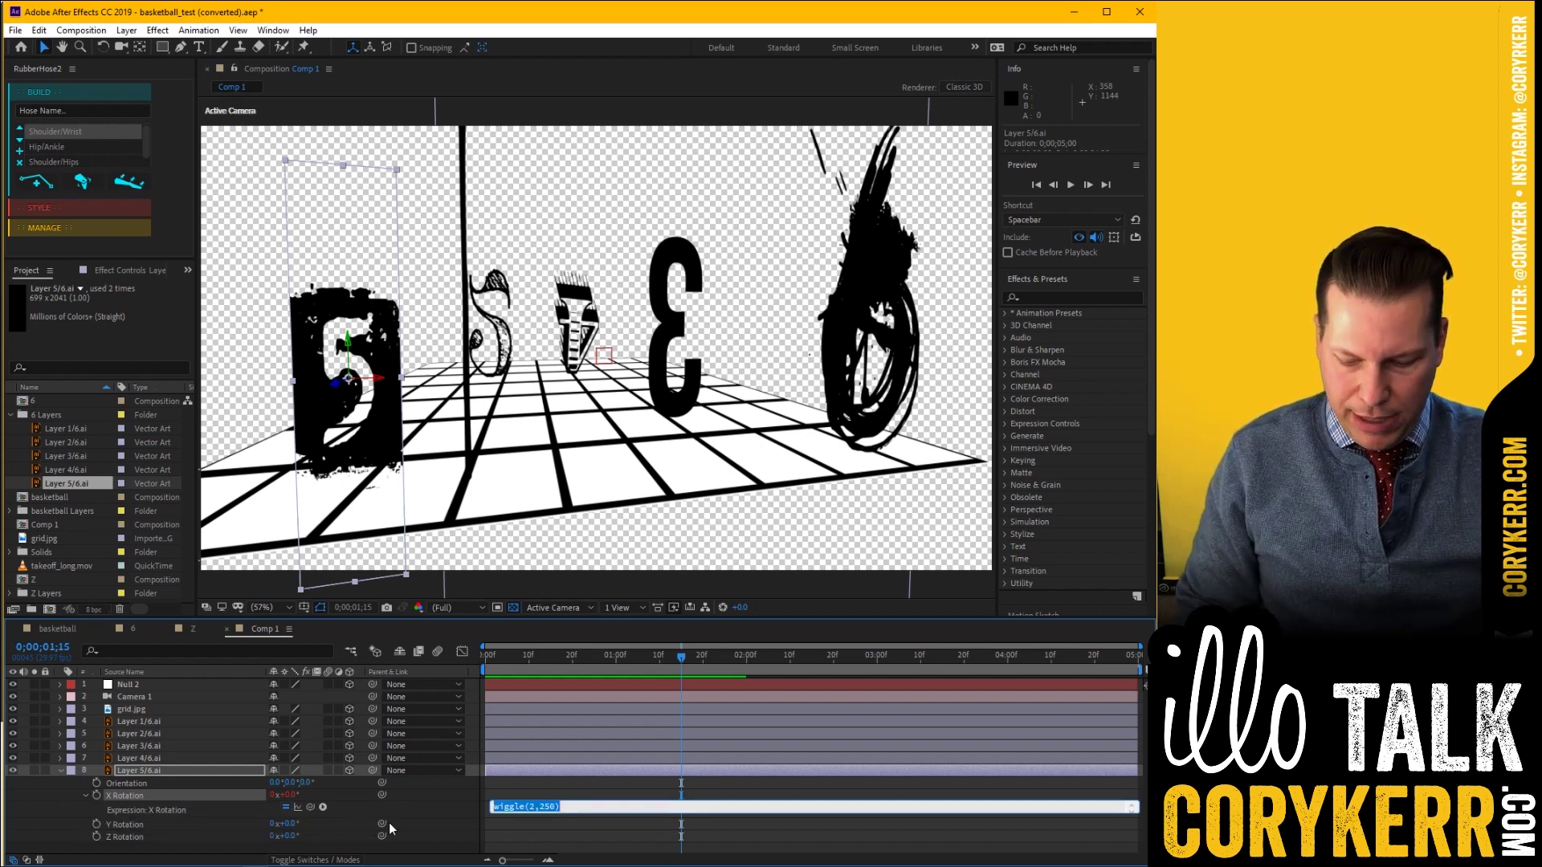
{"action": "left_click", "coordinate": [96, 825], "text": "alt"}
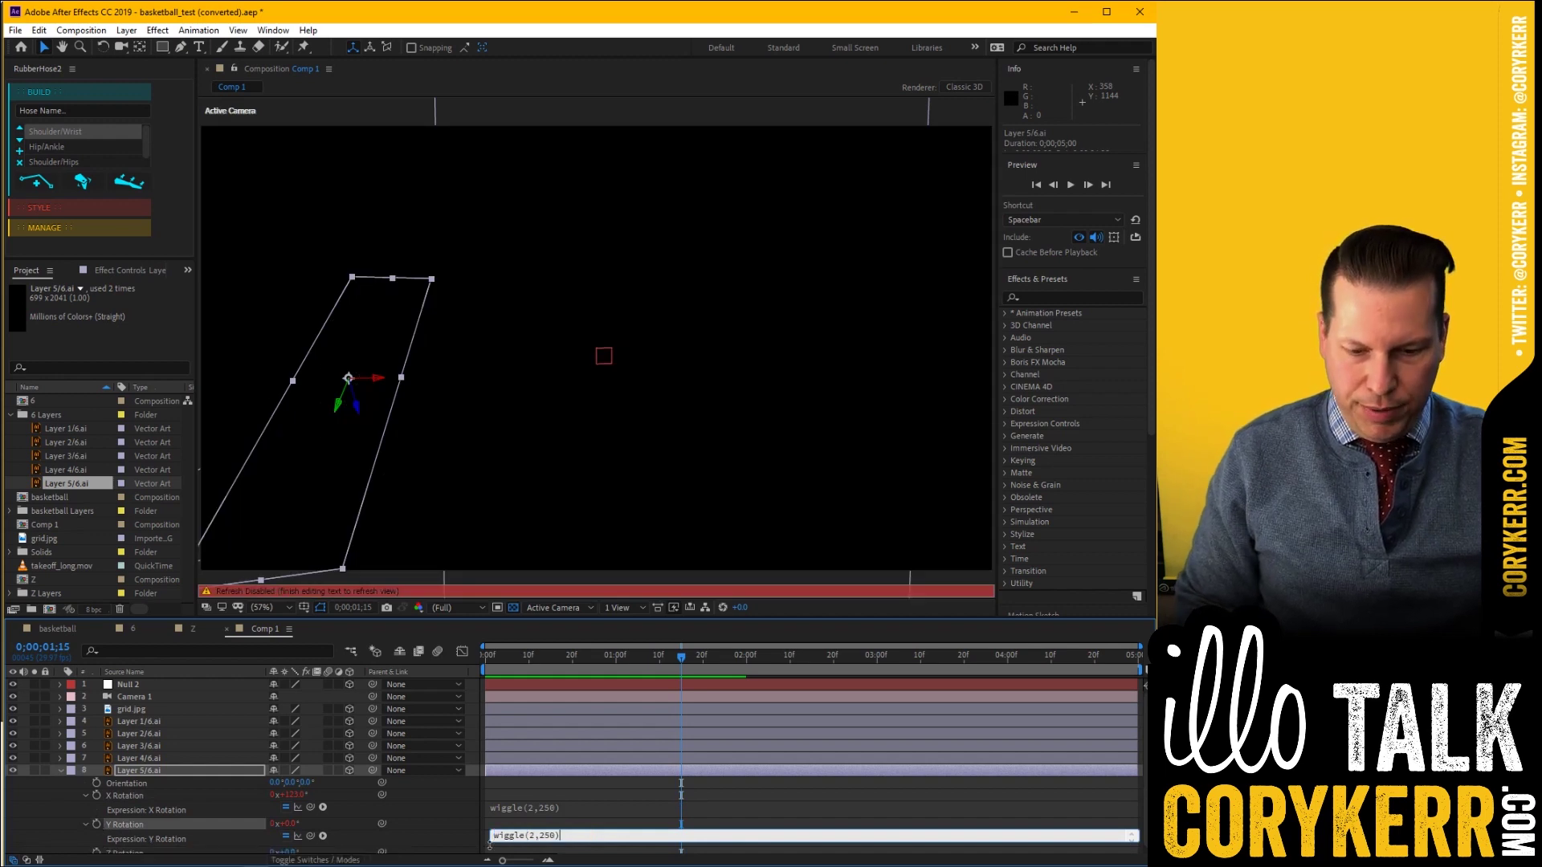
{"action": "left_click", "coordinate": [96, 847], "text": "alt"}
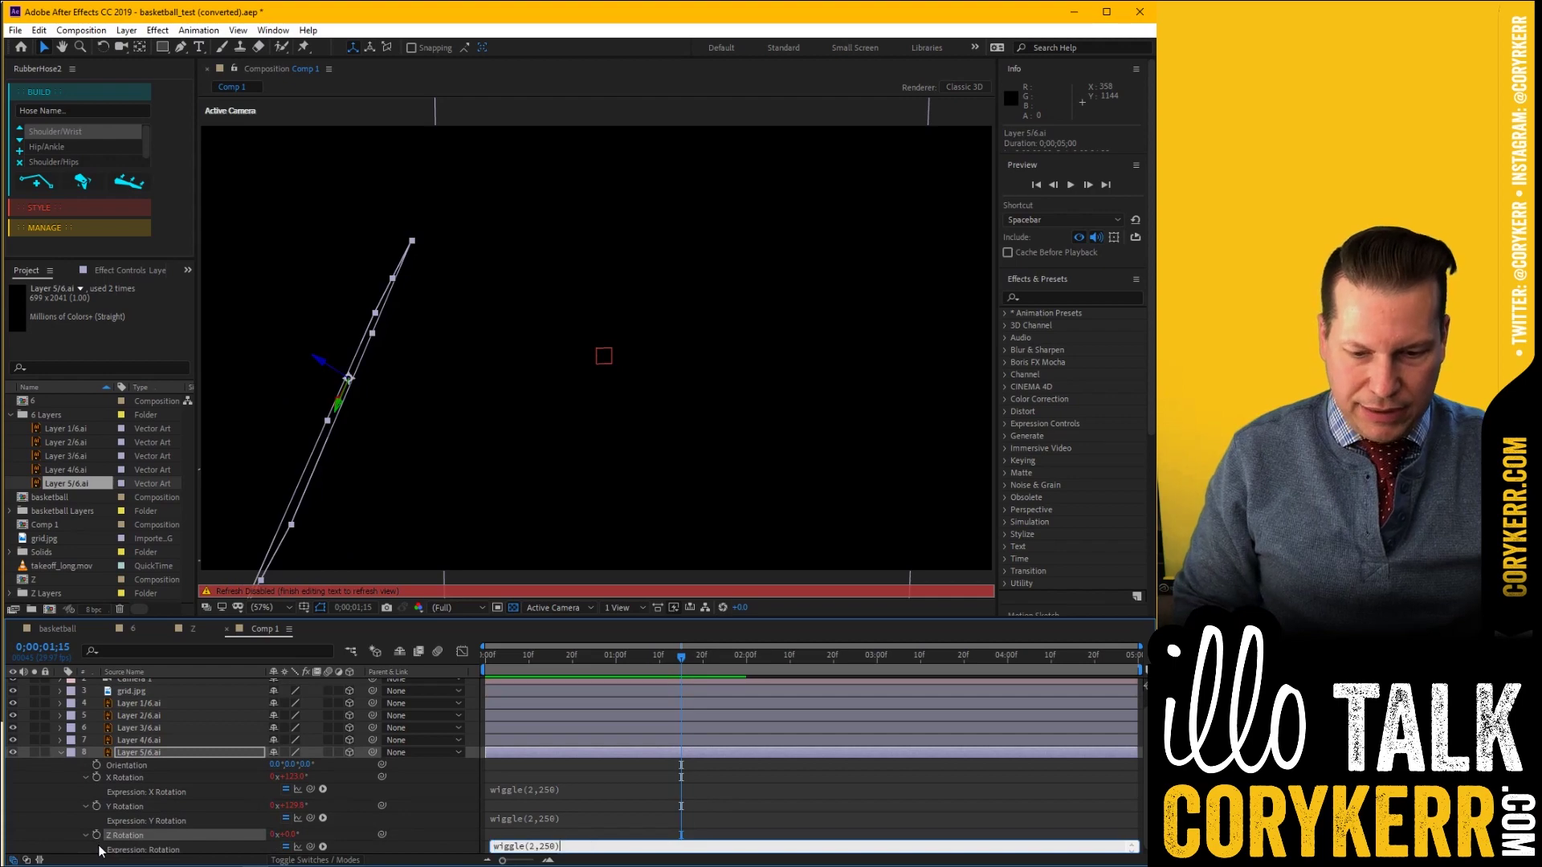
Scrub and preview the wiggling number 5 with the camera move, then return to the composition's start
{"action": "left_click_drag", "start_coordinate": [516, 662], "coordinate": [690, 673]}
{"action": "left_click_drag", "start_coordinate": [573, 678], "coordinate": [474, 679]}
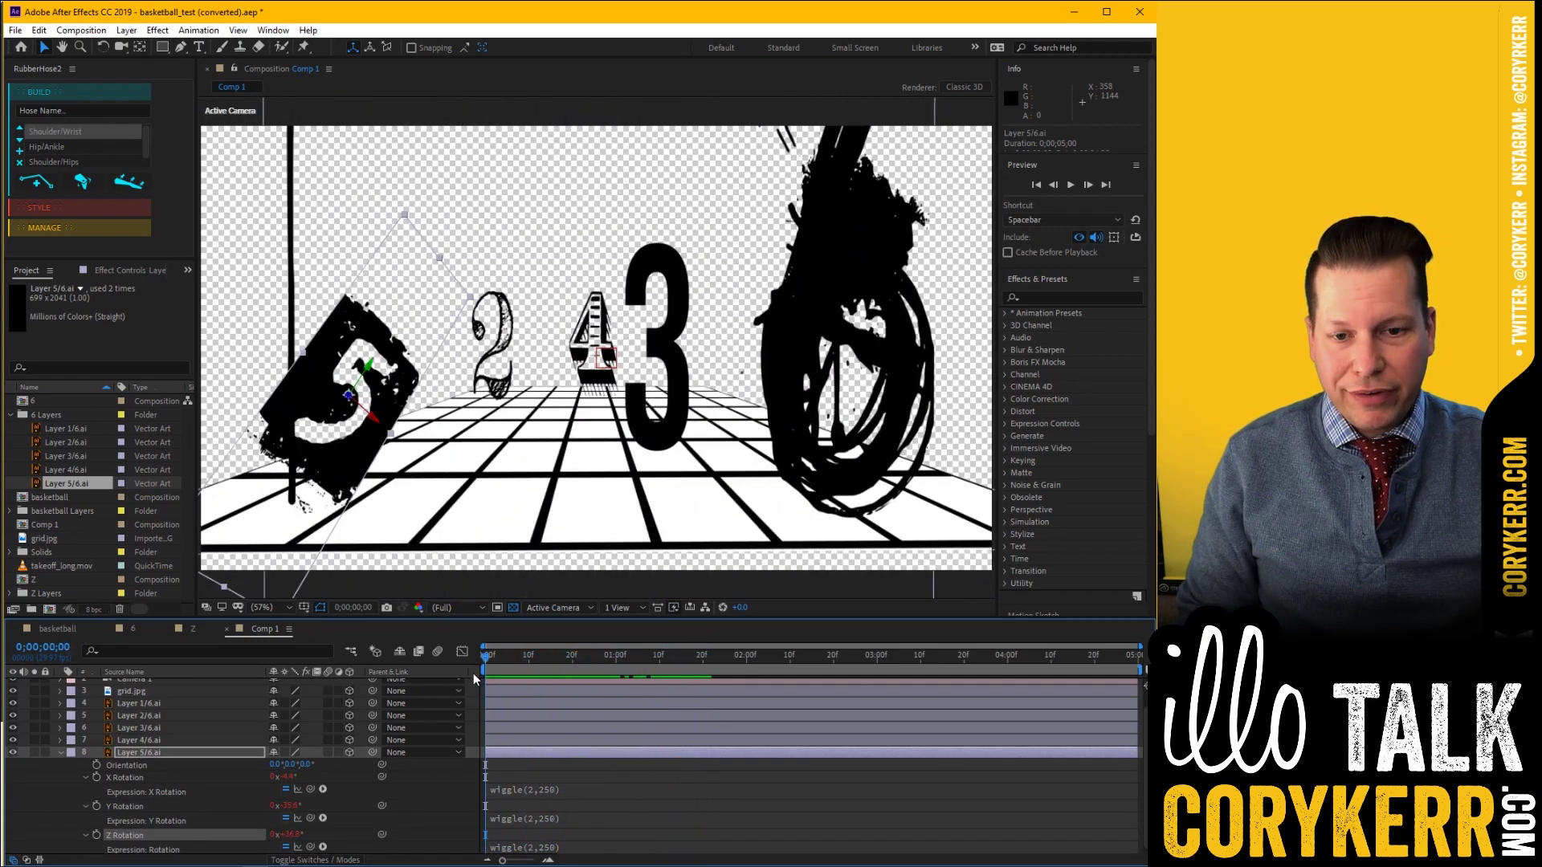
{"action": "key", "text": "space"}
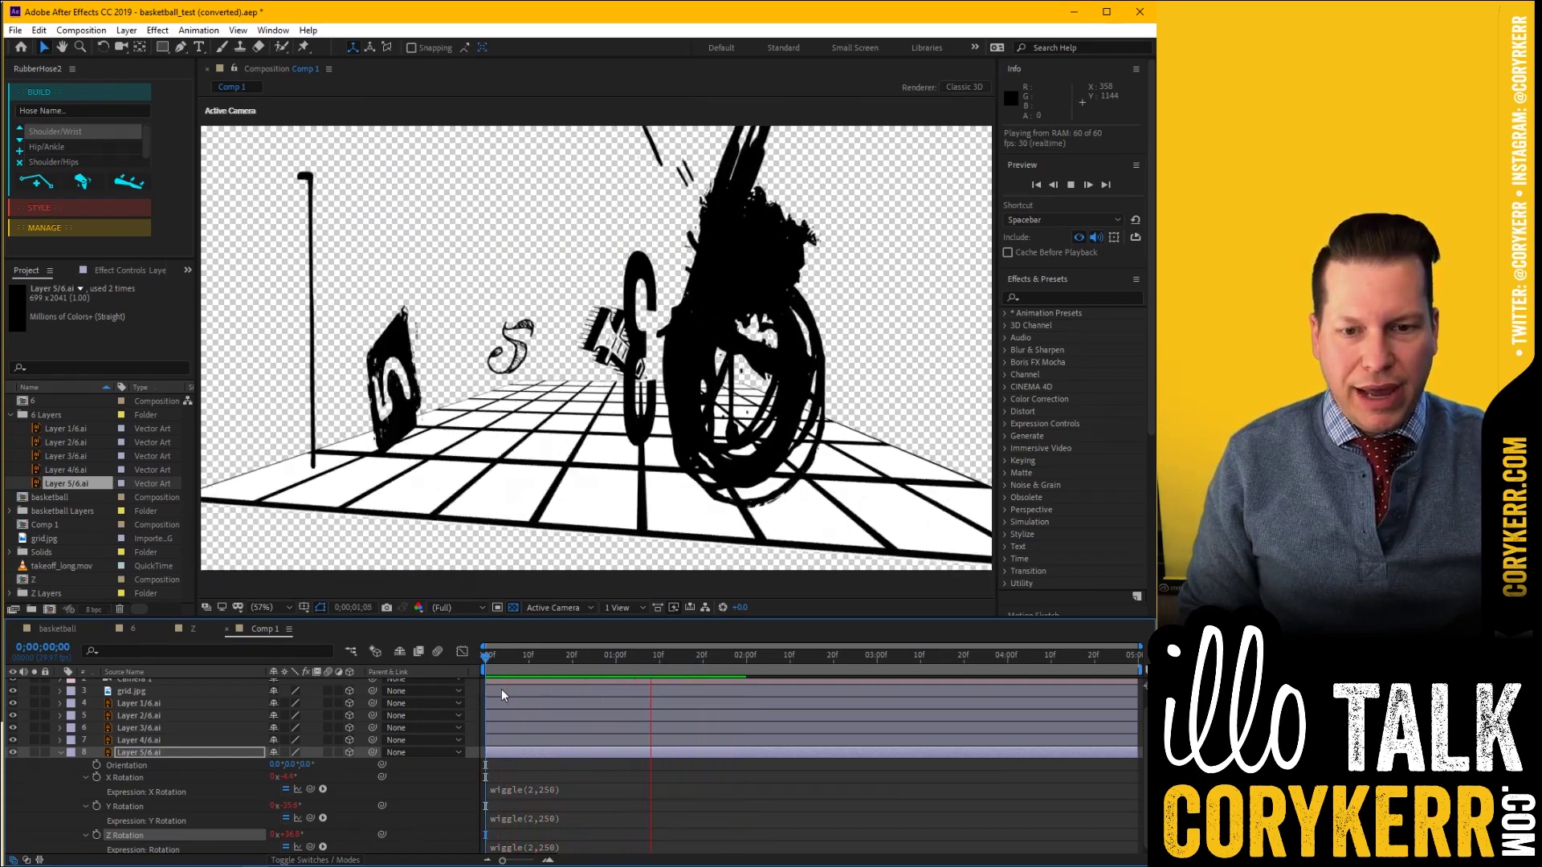
{"action": "key", "text": "space"}
{"action": "left_click_drag", "start_coordinate": [871, 654], "coordinate": [476, 660]}
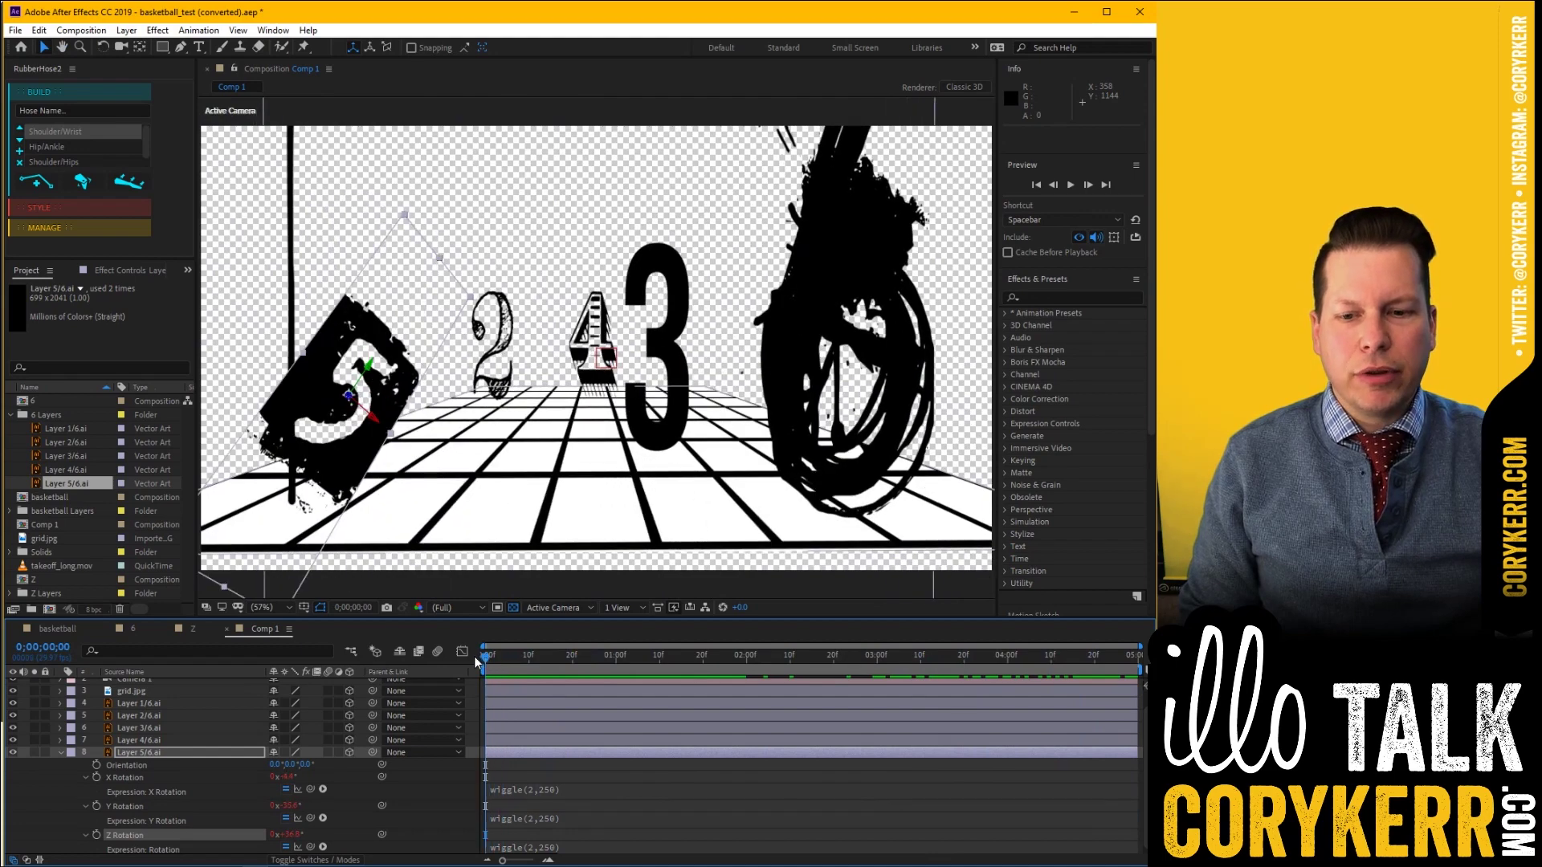